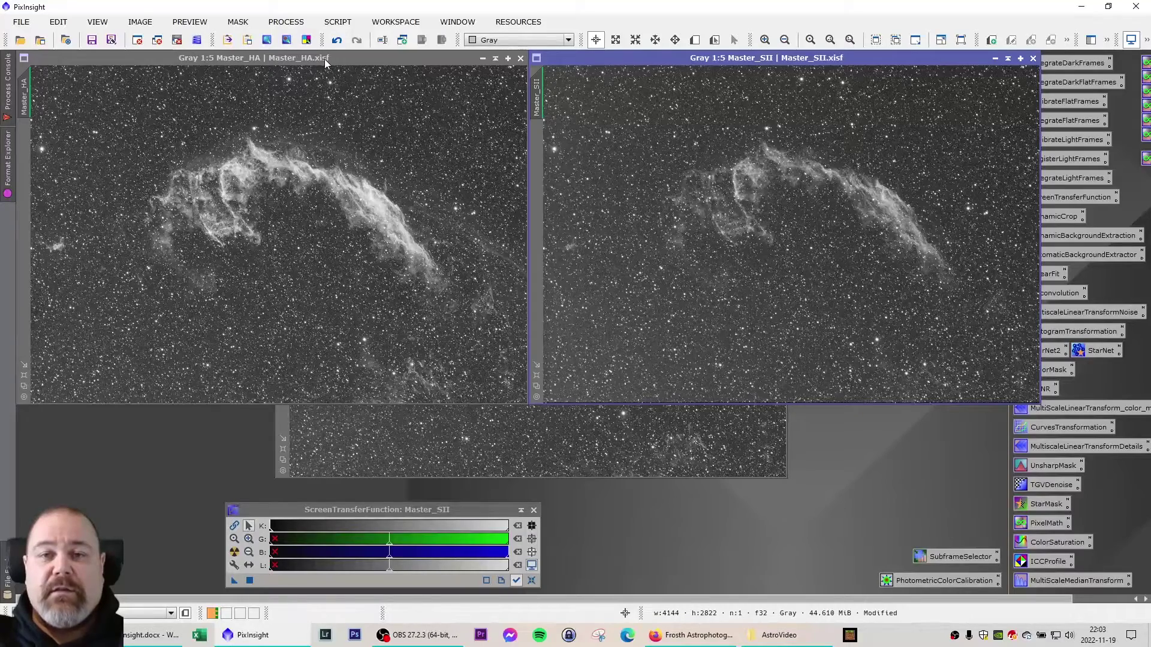
Compare the OIII and SII master images by bringing each forward and shifting them around
click(661, 421)
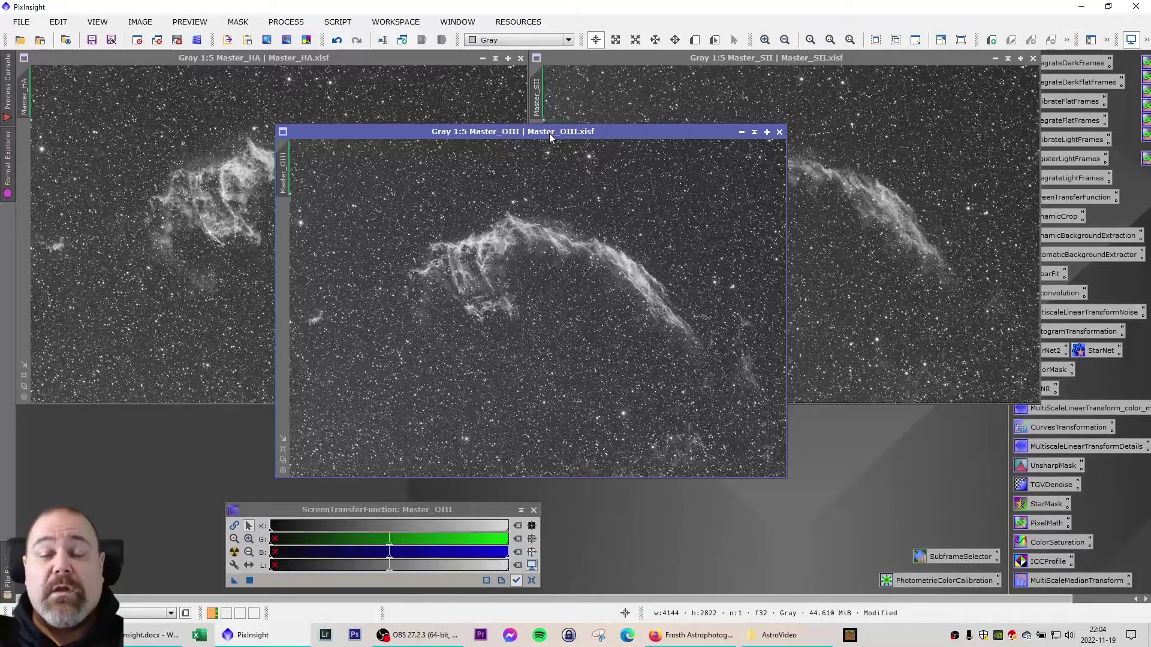
click(727, 60)
drag(751, 60, 560, 100)
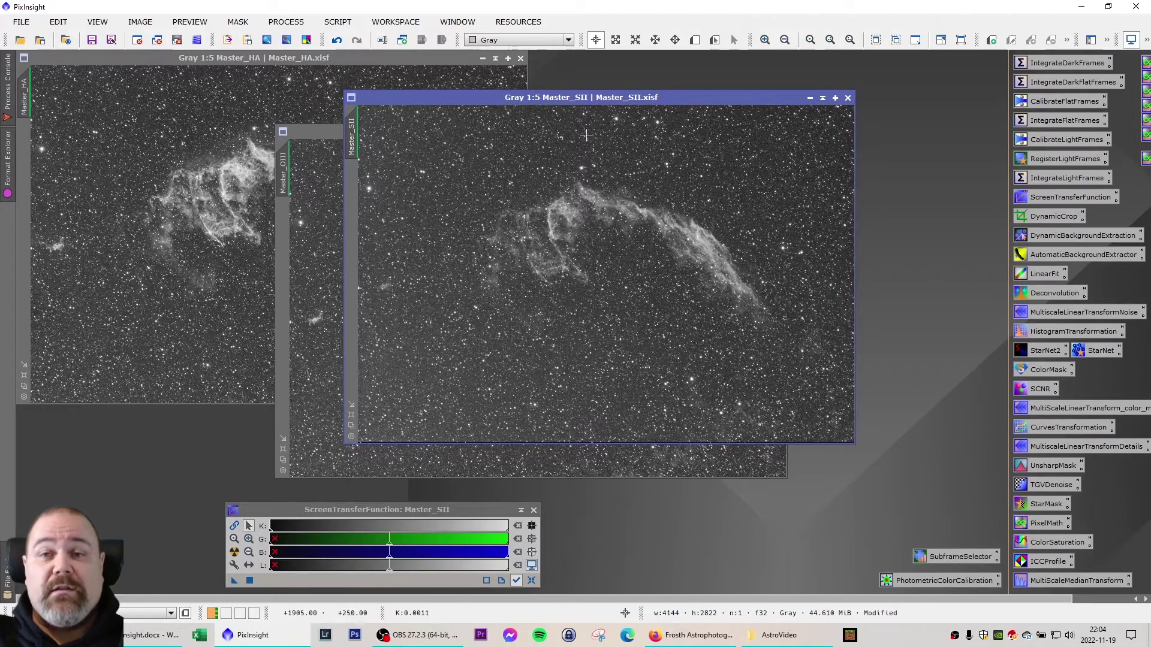
drag(560, 104, 742, 65)
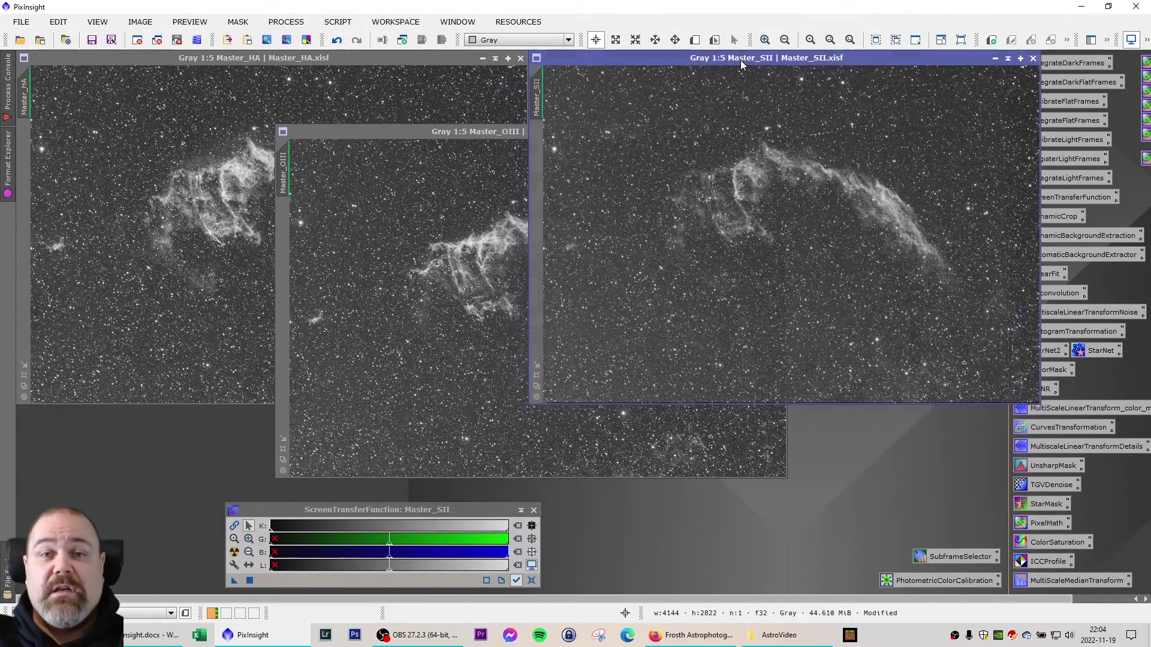
click(420, 133)
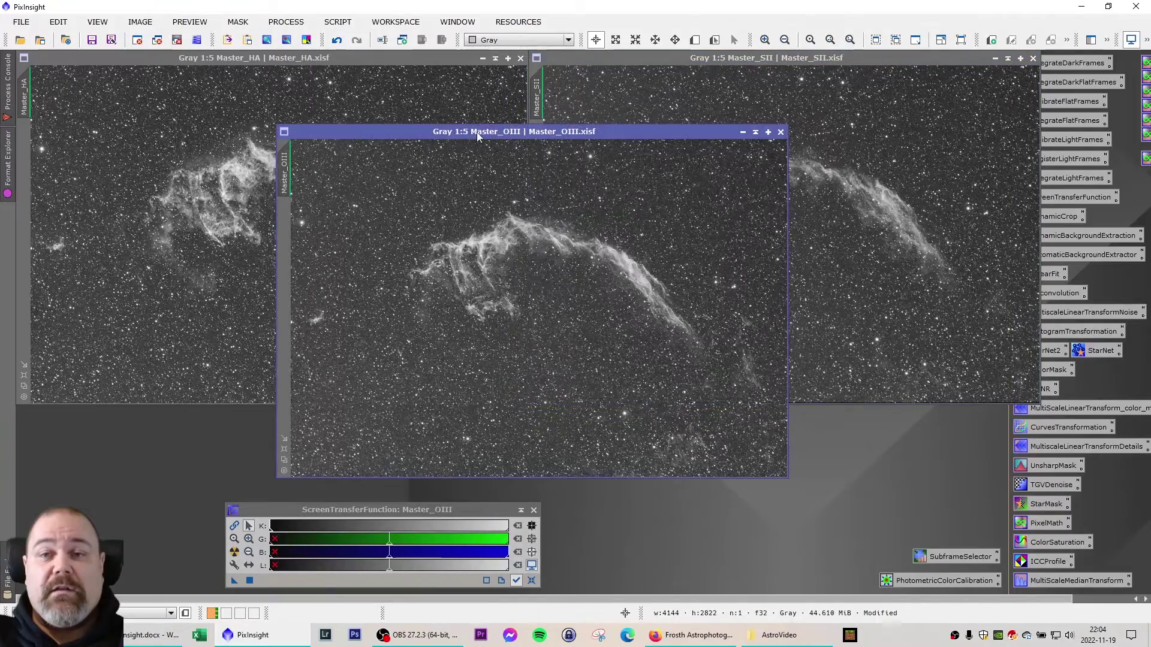
drag(493, 137, 474, 134)
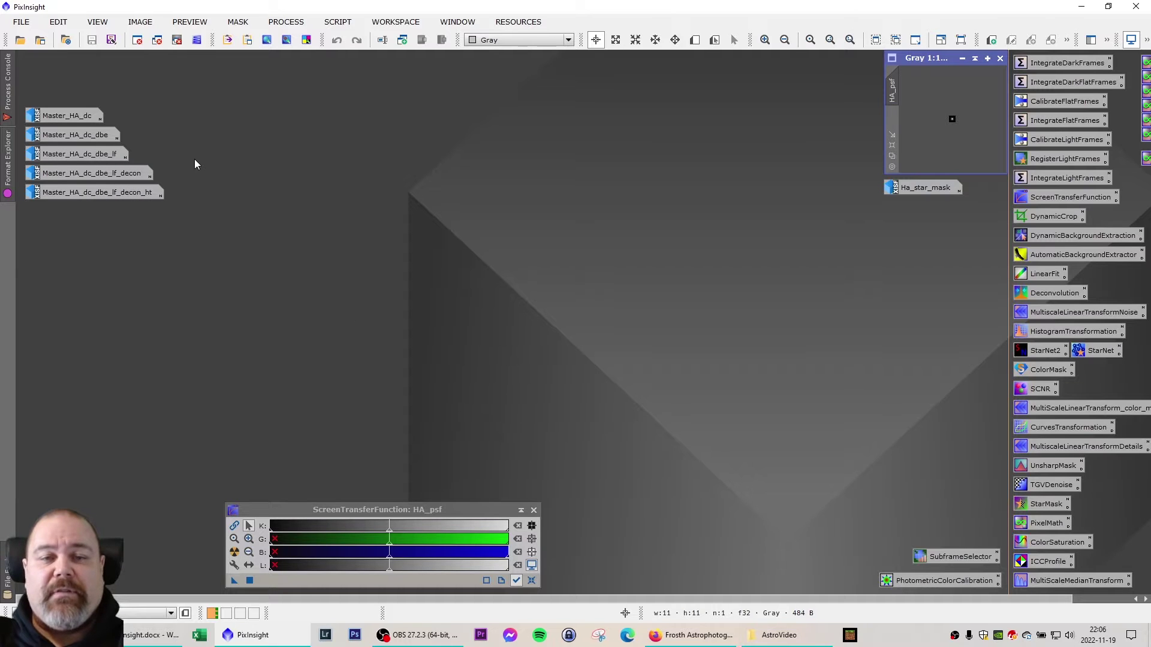
Open Master_HA_dc and position it on the left of the workspace
double_click(56, 116)
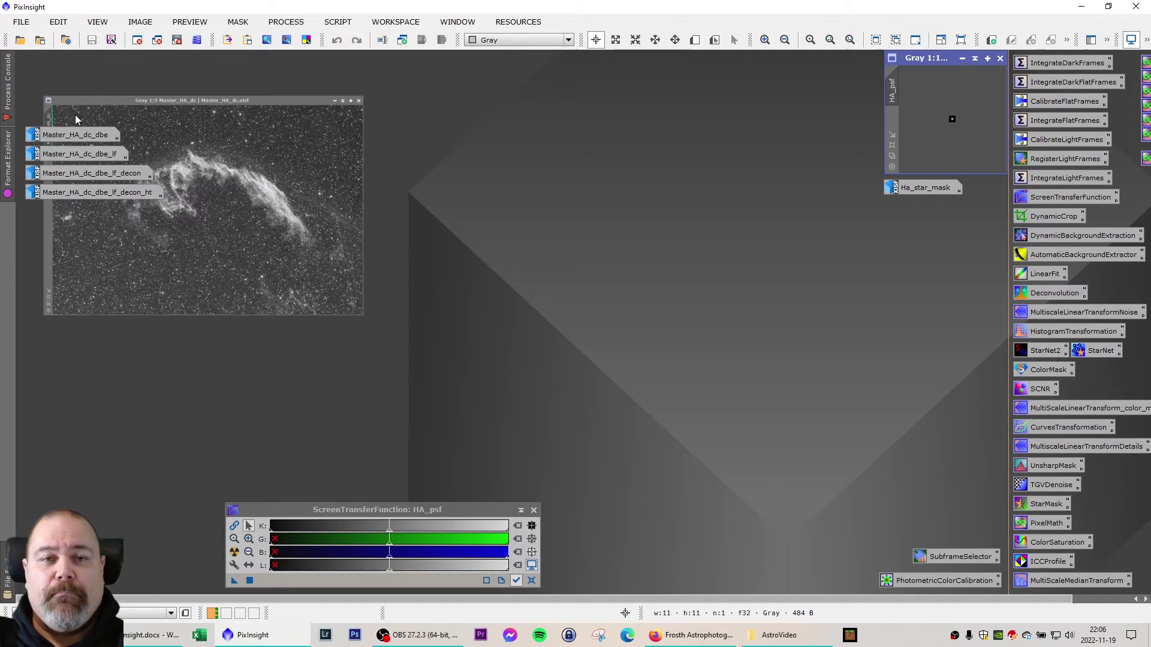
drag(282, 99, 397, 92)
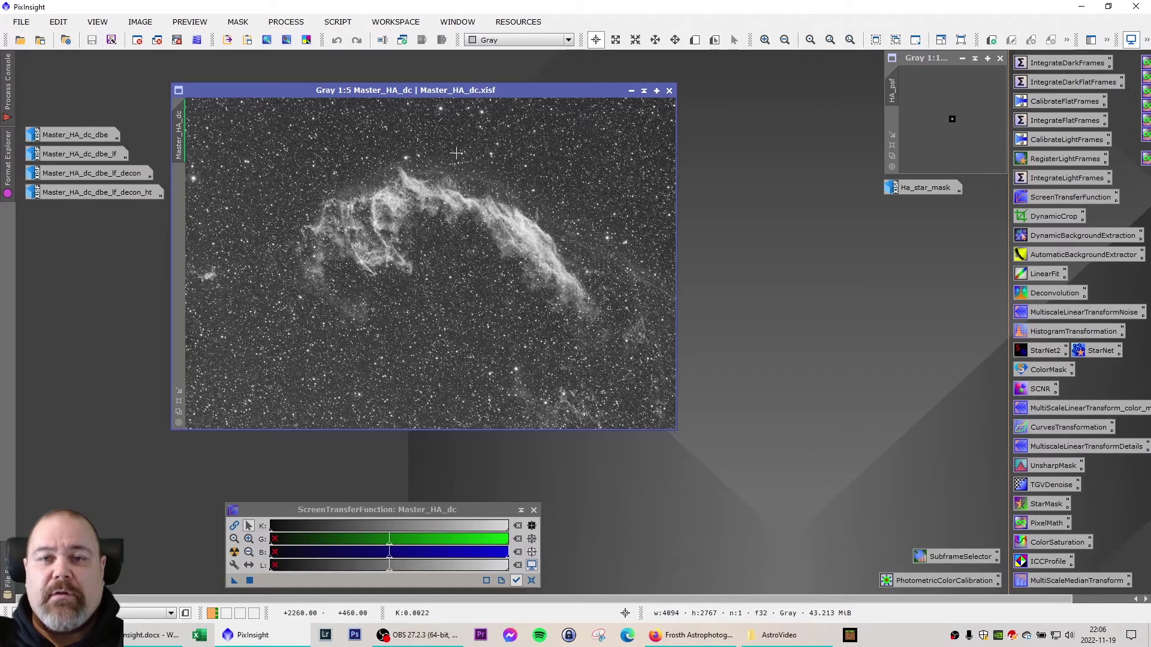
drag(395, 92, 429, 96)
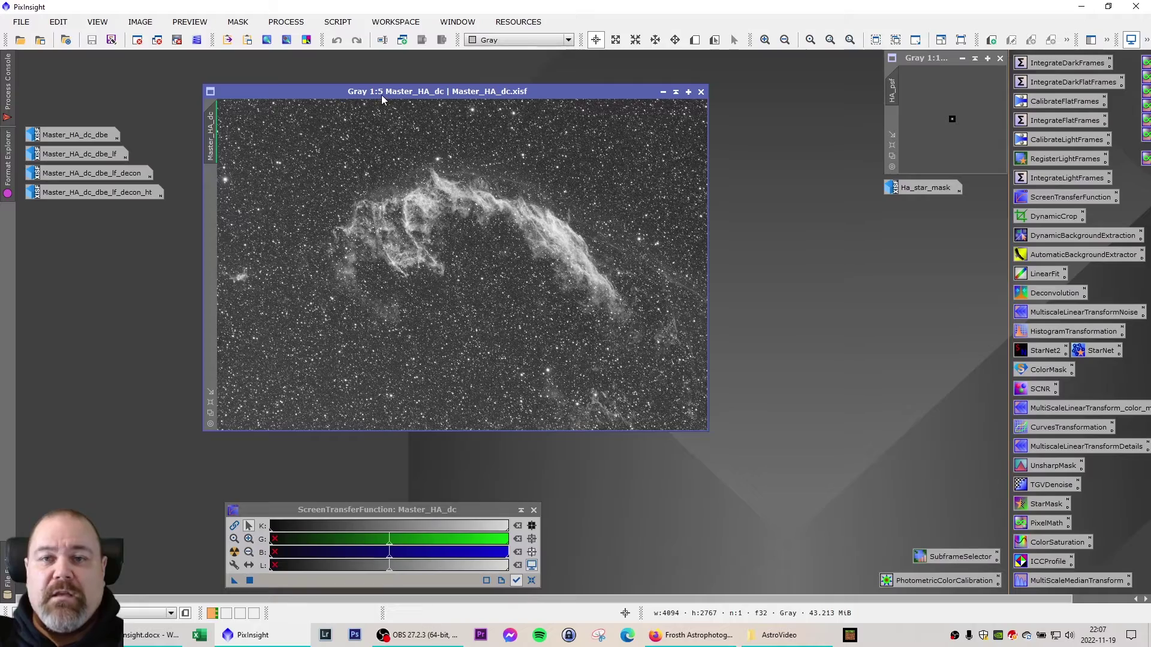
drag(382, 95, 235, 155)
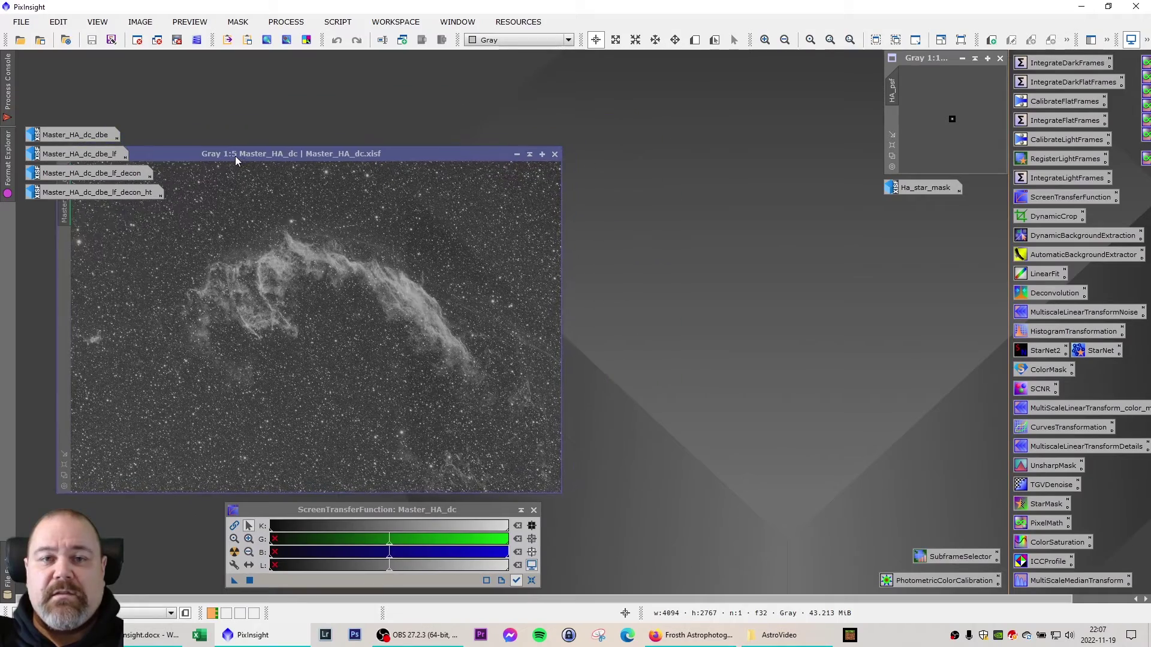
Open Master_HA_dc_dbe beside Master_HA_dc and move the Ha_star_mask icon aside
double_click(77, 131)
drag(367, 115, 851, 159)
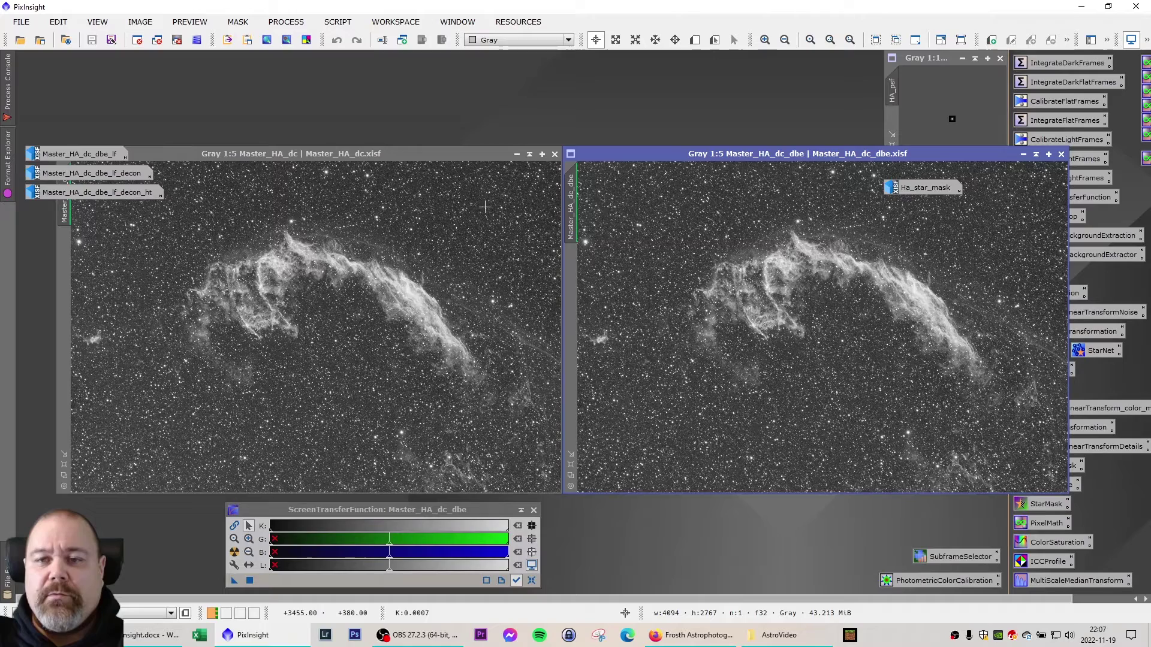
drag(916, 196, 833, 72)
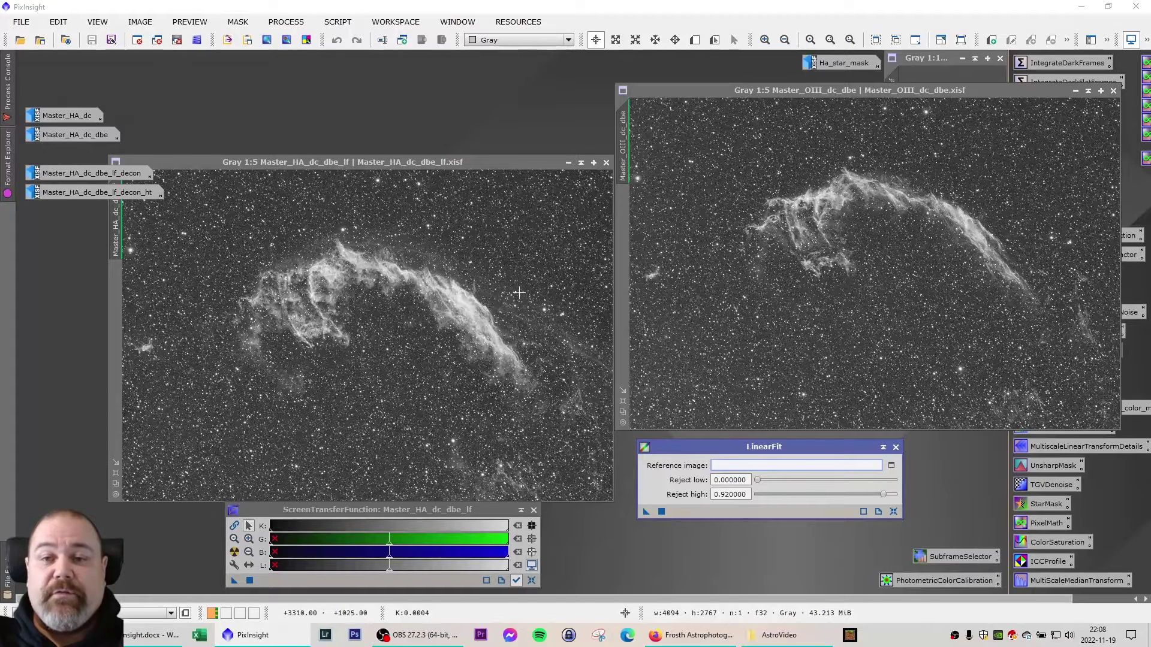
Apply LinearFit to the OIII image with Master_HA_dc_dbe_lf as reference
click(892, 466)
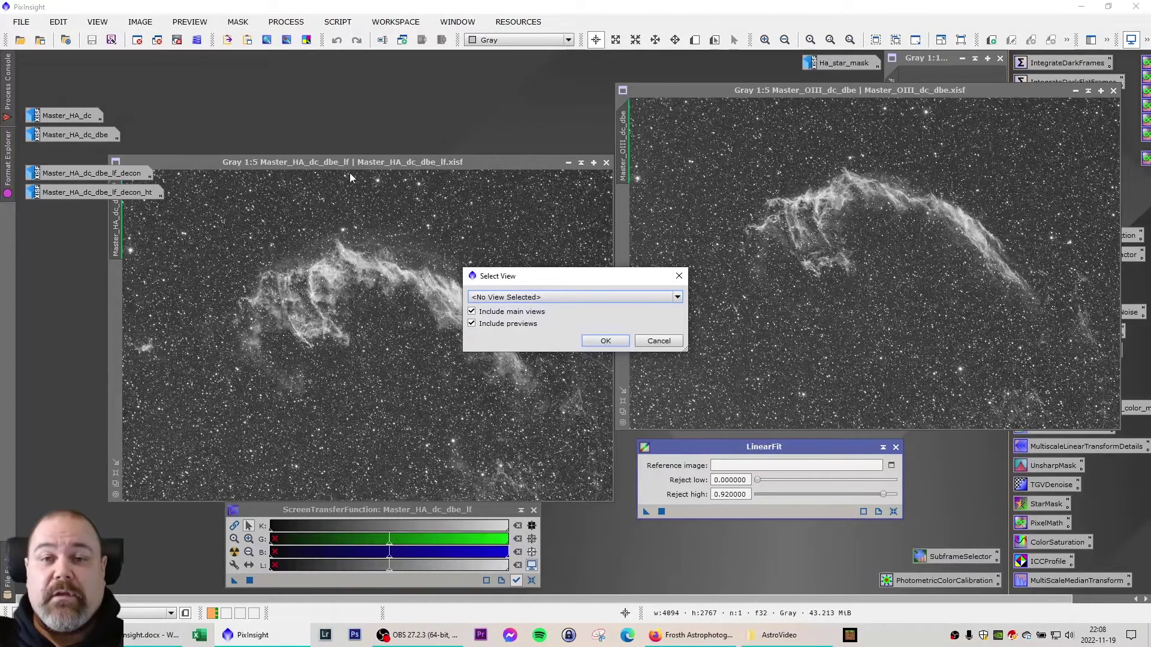
click(587, 298)
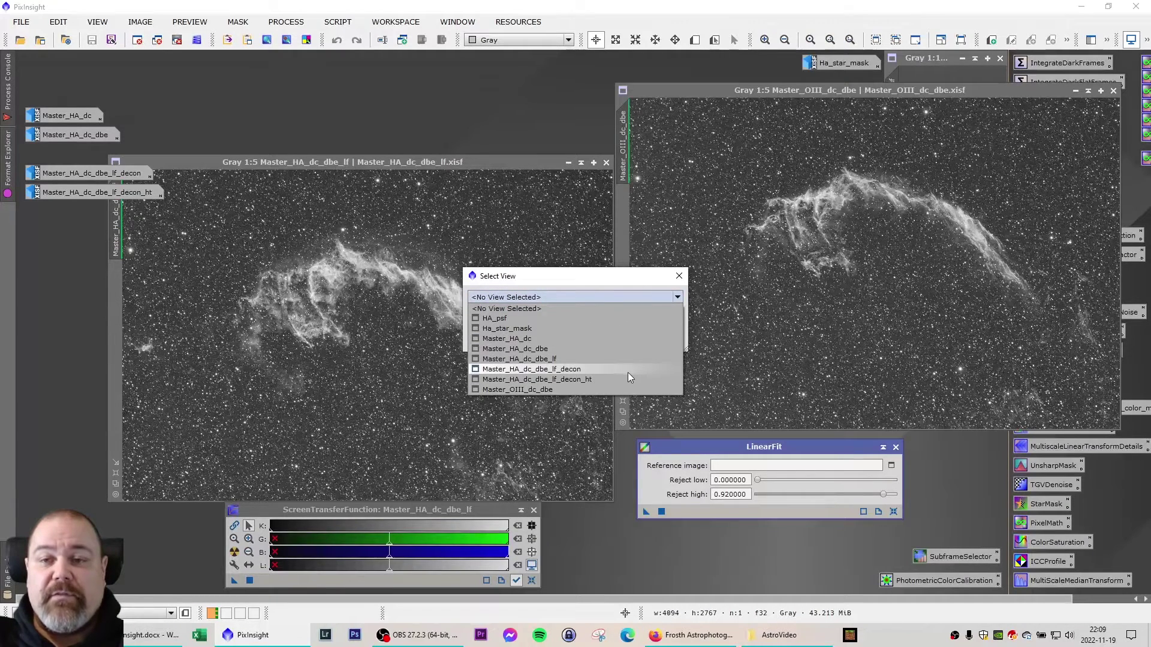
click(571, 360)
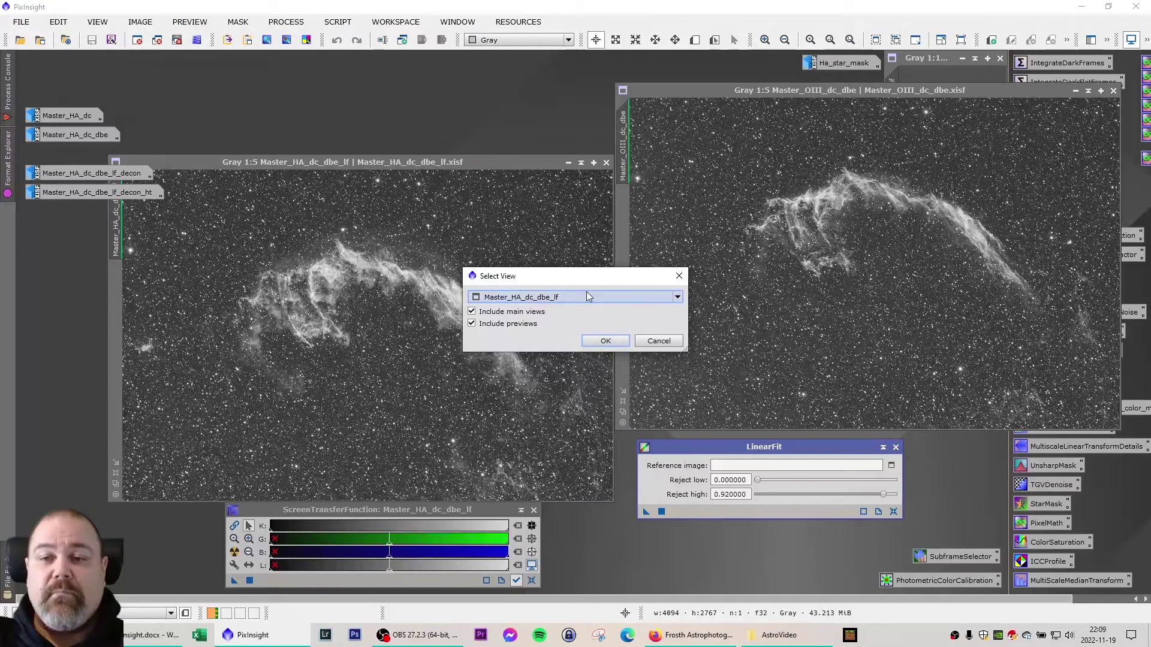
drag(577, 275, 470, 277)
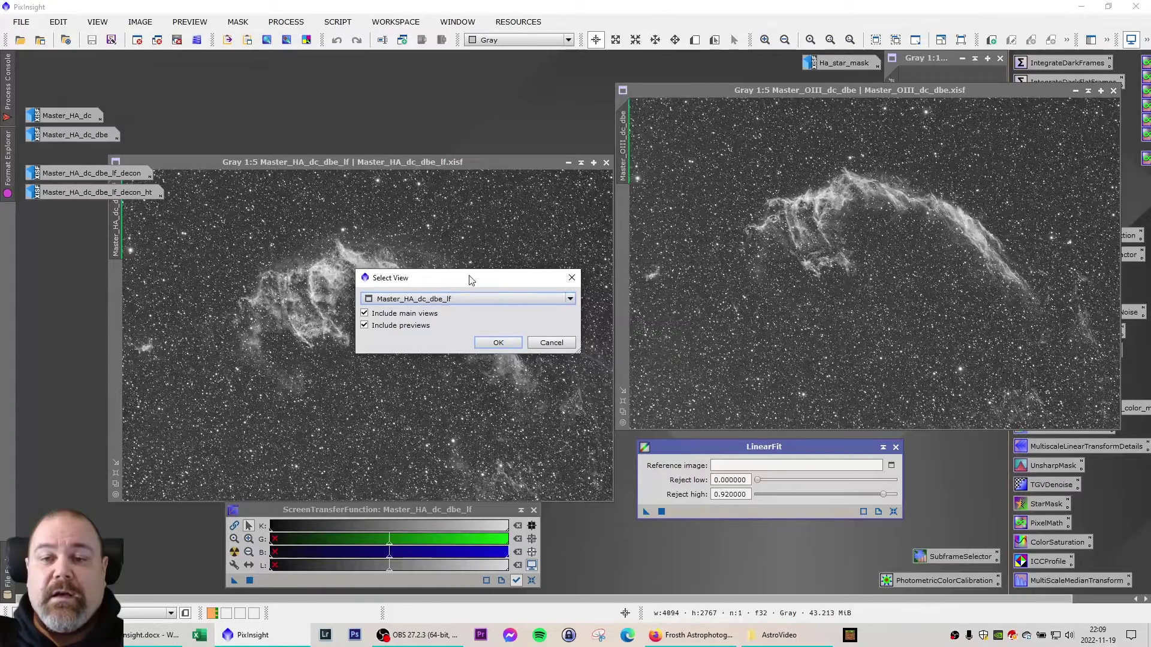
click(504, 342)
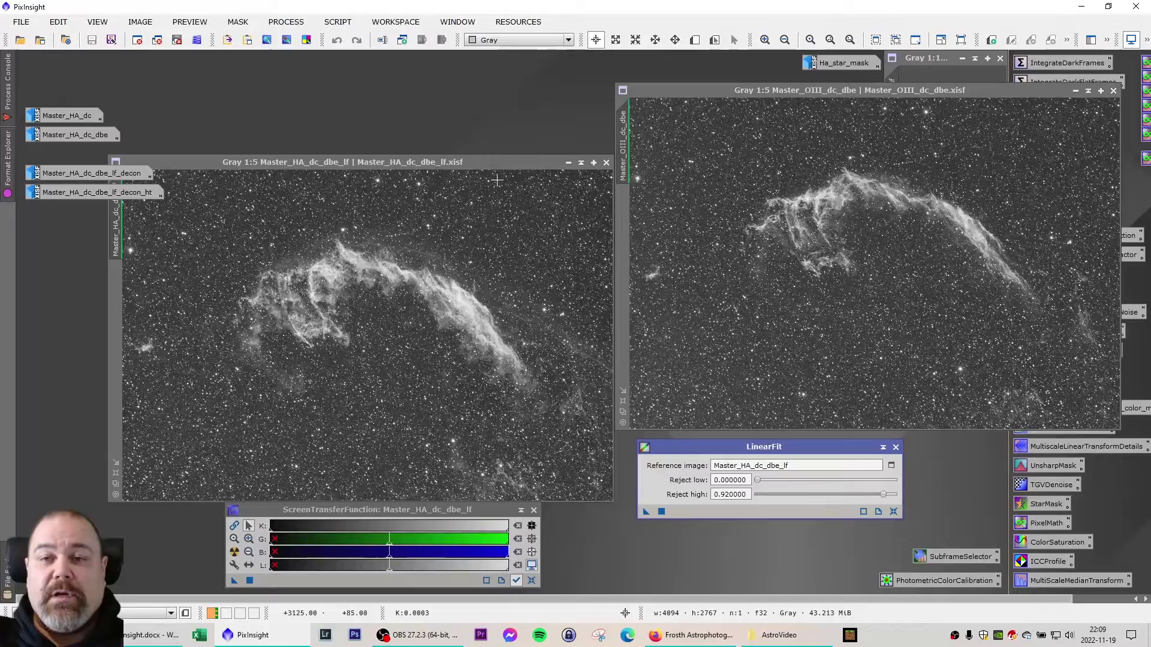
drag(490, 162, 464, 162)
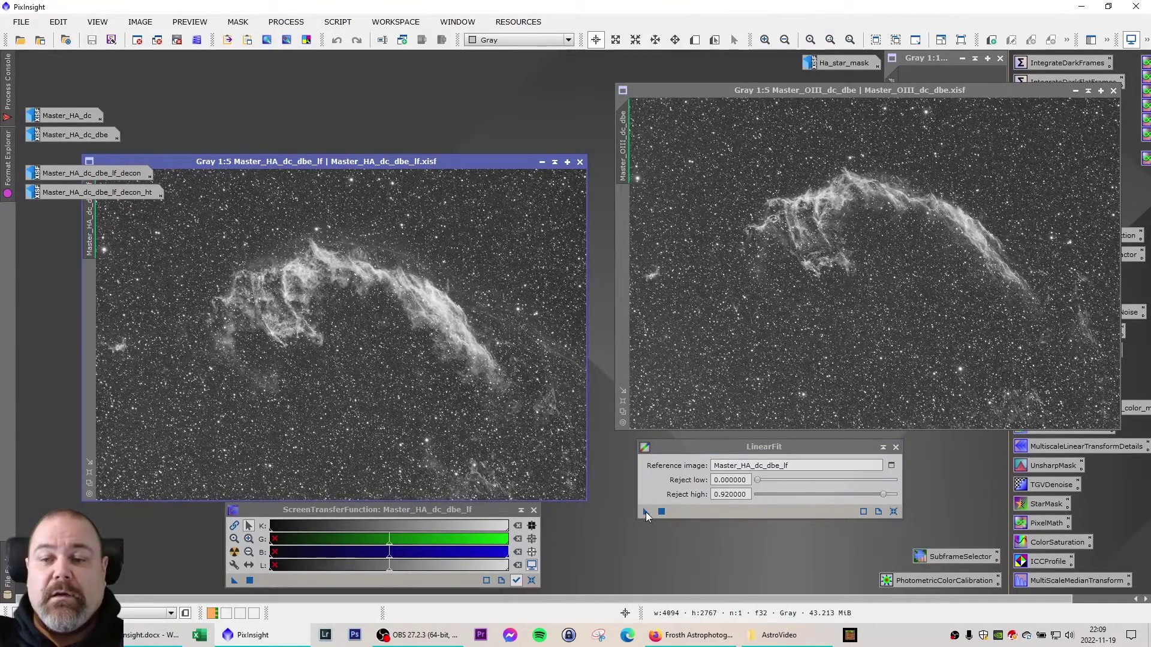
drag(646, 512, 743, 359)
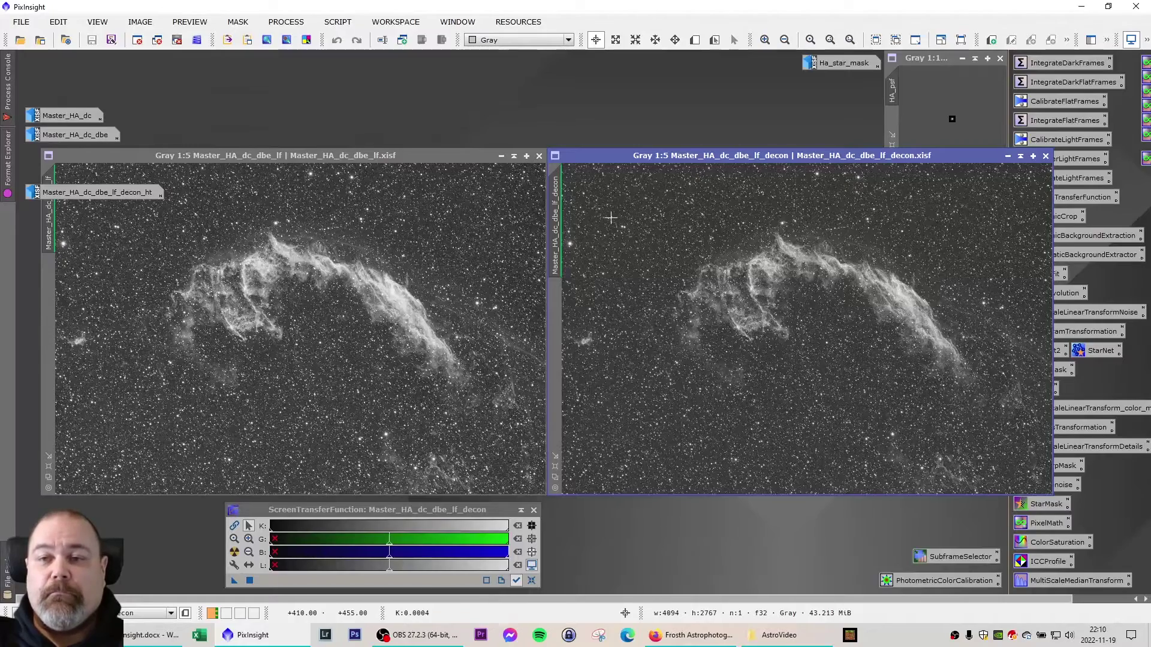
Zoom into the Ha image to compare star shapes before and after deconvolution
scroll(442, 252, up, 7)
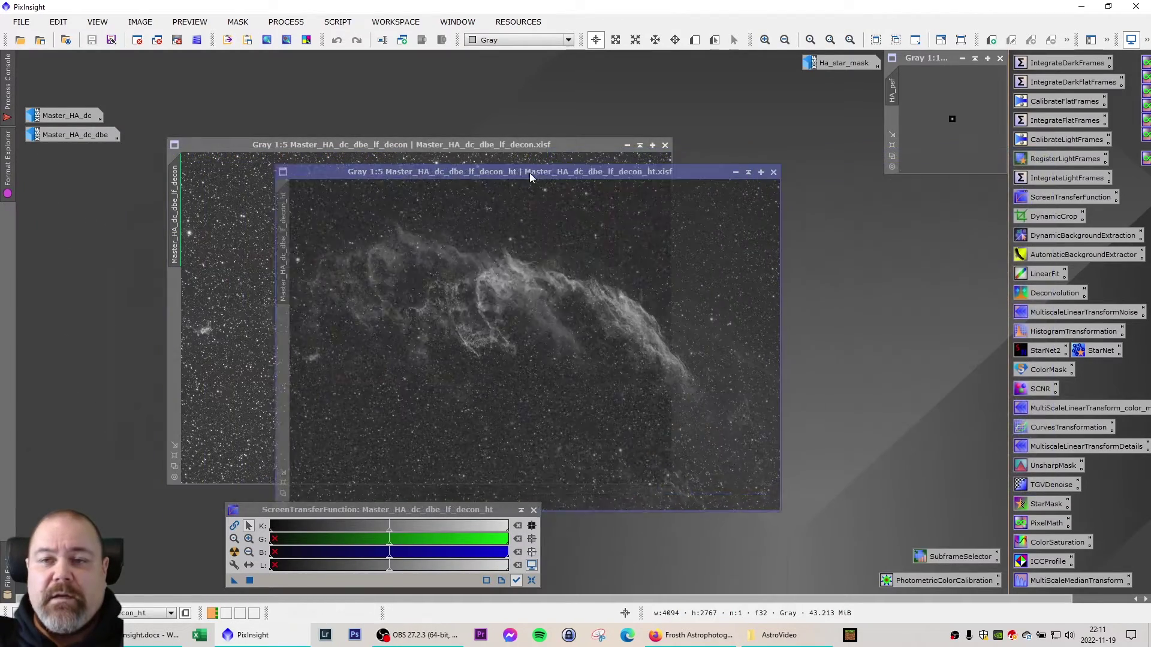
Auto-stretch Master_HA_dc_dbe_lf_decon and place it beside its _ht version
drag(530, 173, 800, 151)
drag(501, 150, 407, 157)
key(ctrl+a)
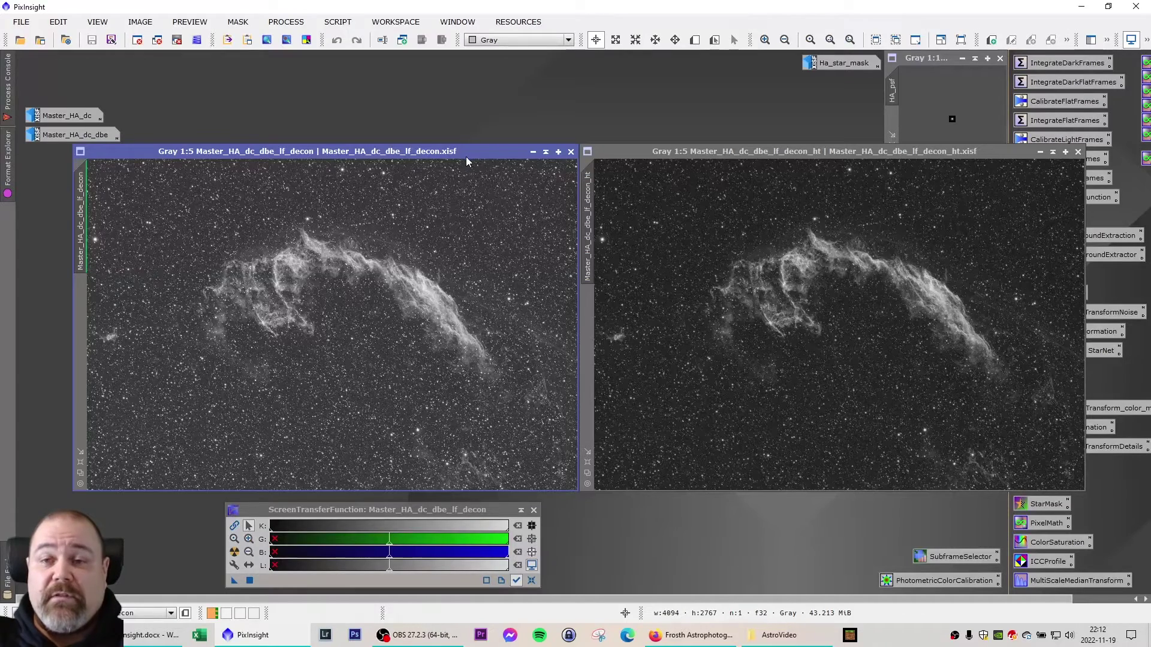
drag(456, 153, 412, 163)
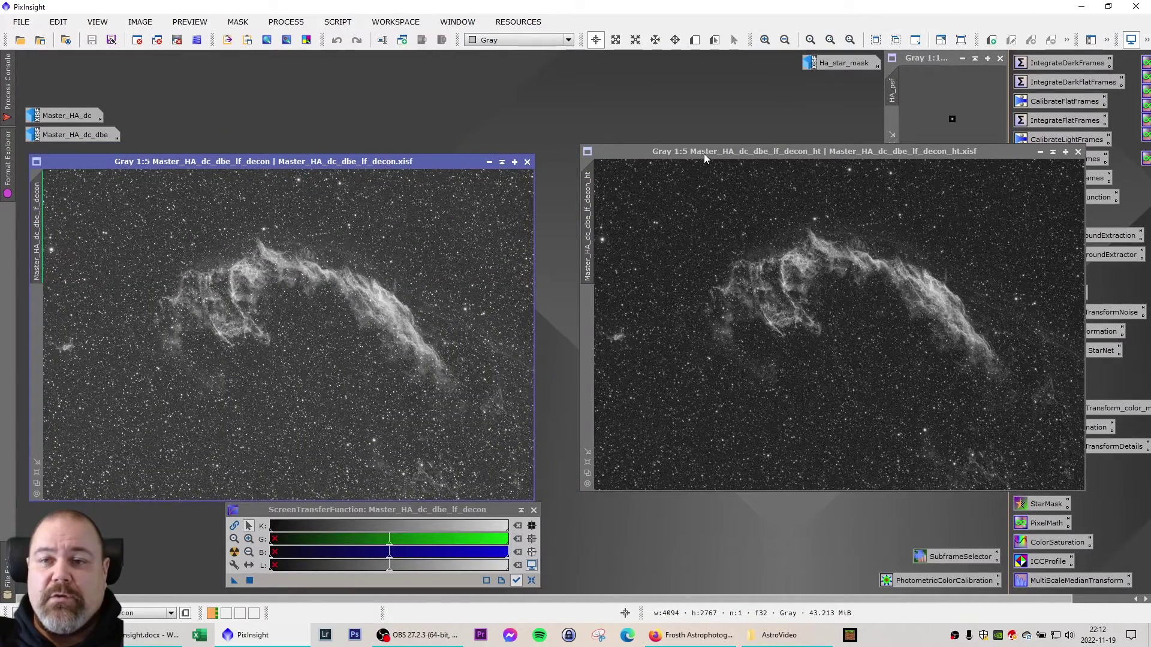
drag(691, 151, 562, 162)
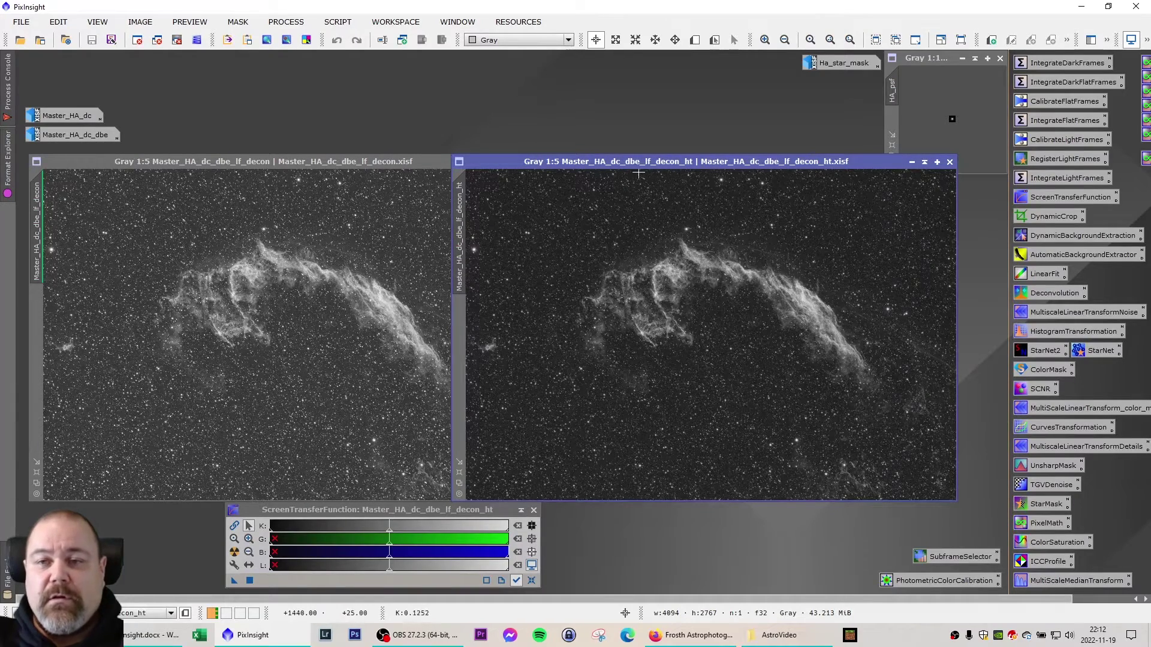
drag(638, 162, 722, 162)
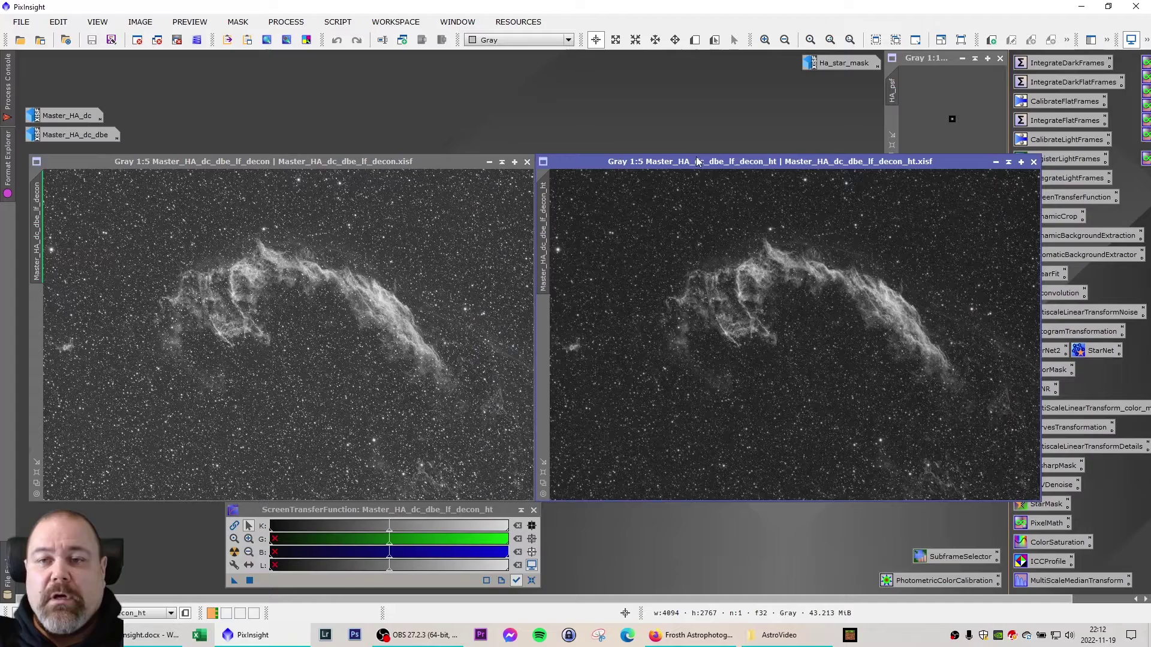
Start EZ Soft Stretch, rearrange the Ha windows and reset the decon image's display stretch
click(337, 22)
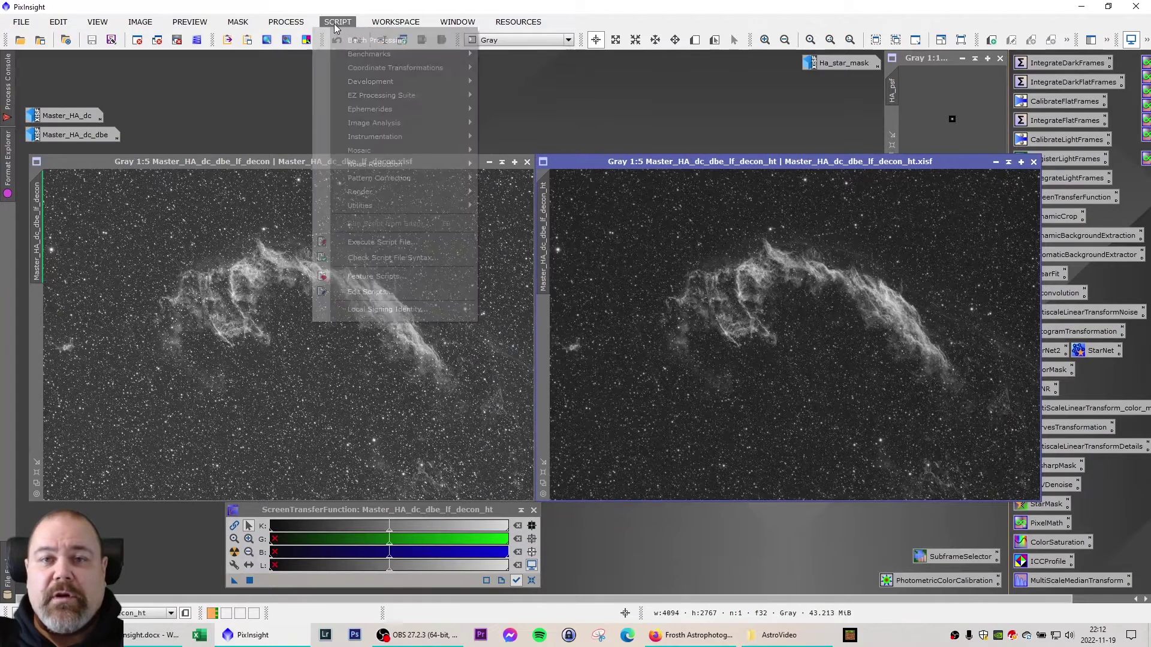
mouse_move(426, 94)
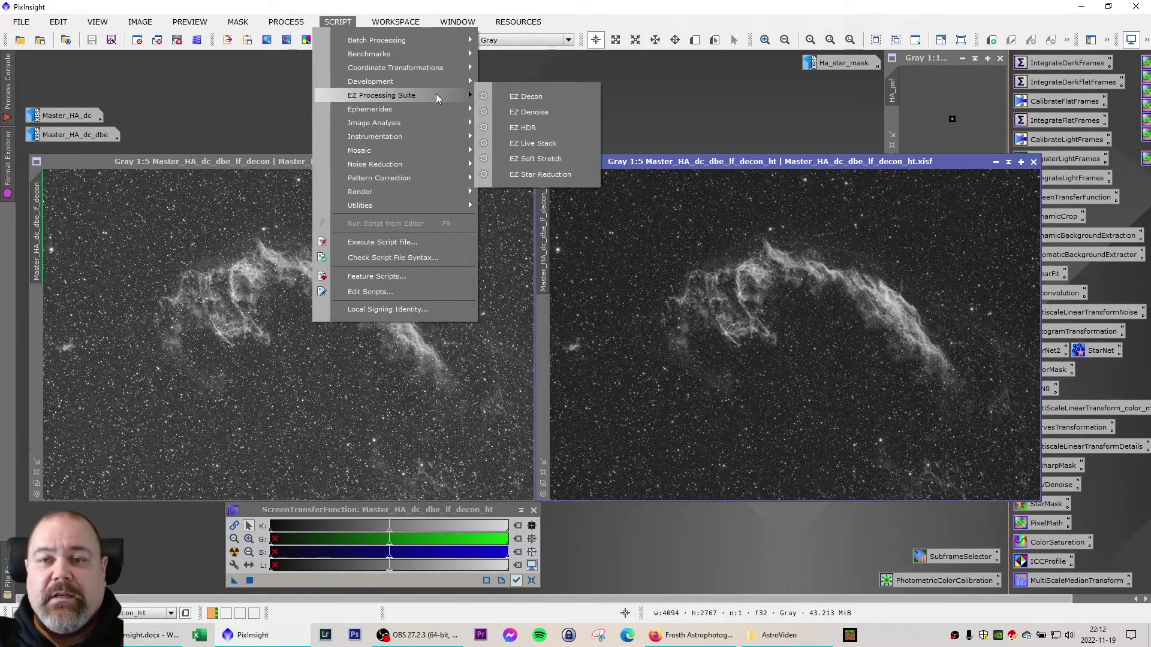
click(580, 159)
drag(664, 164, 703, 163)
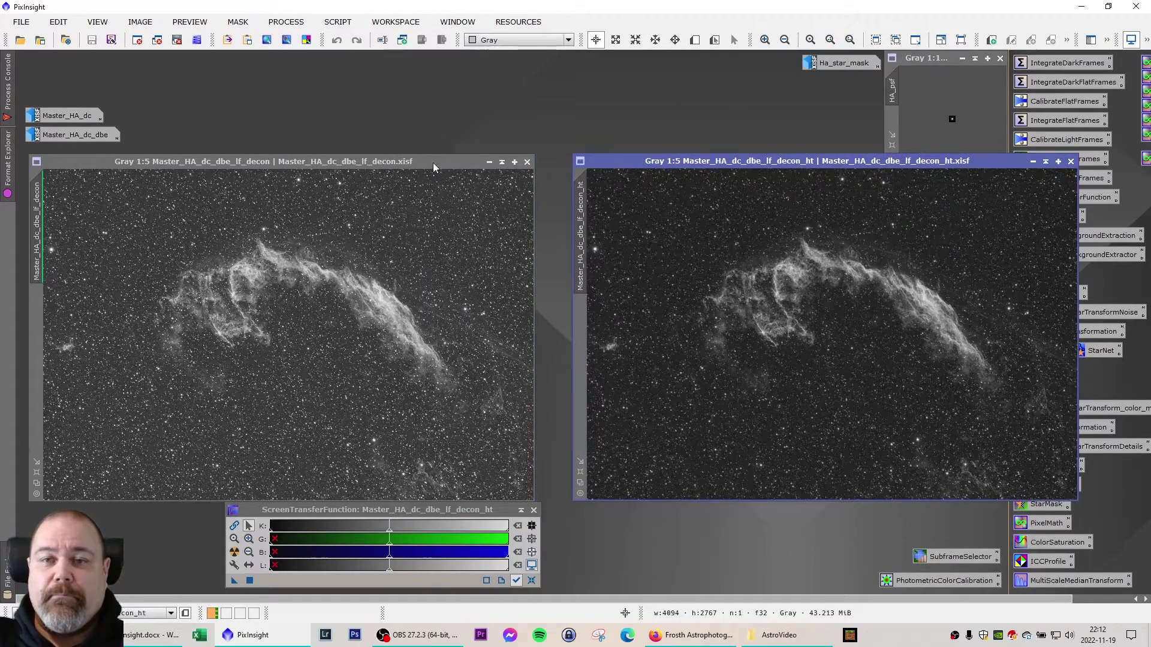
drag(433, 163, 450, 163)
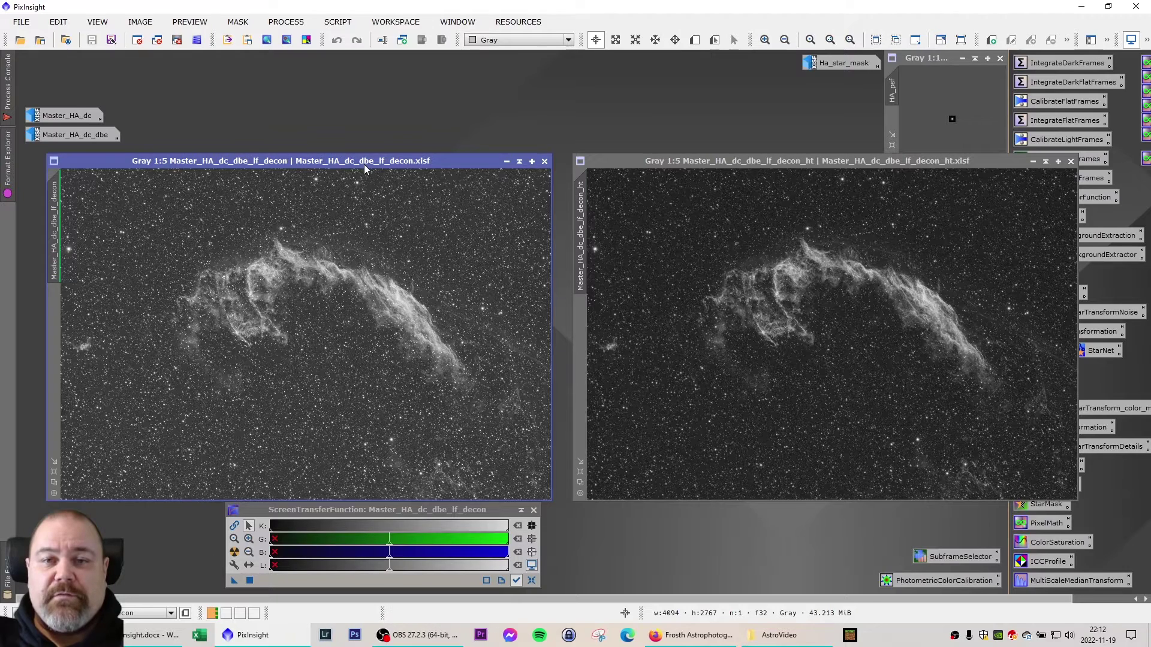
drag(364, 164, 358, 163)
click(531, 581)
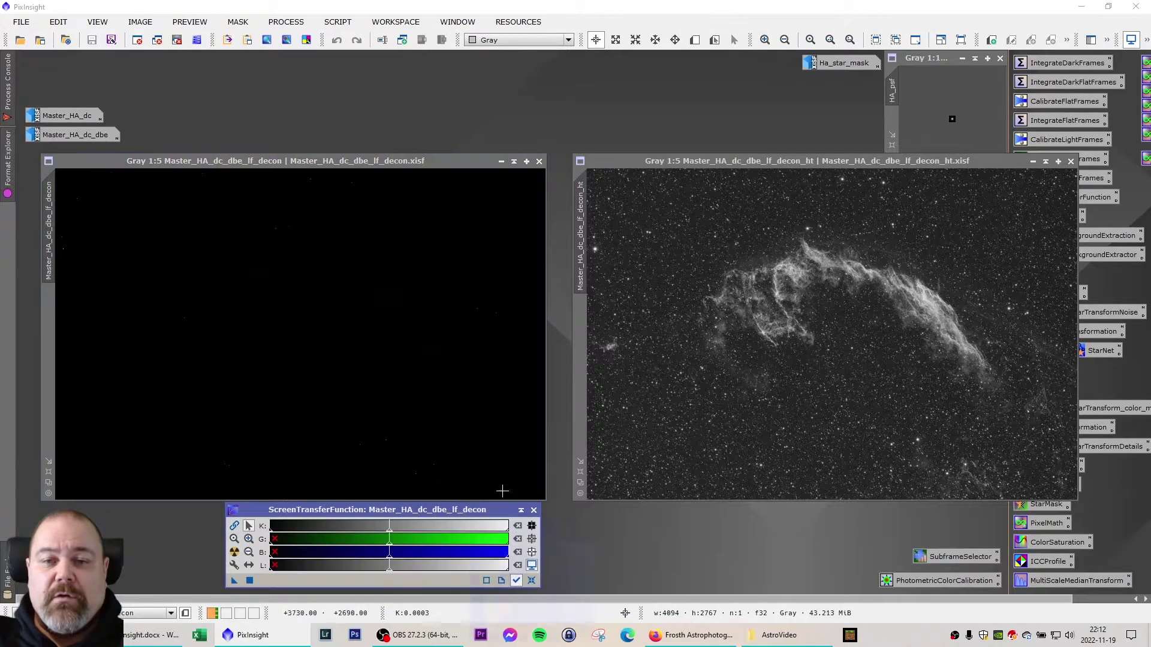
Run EZ Soft Stretch on Master_HA_dc_dbe_lf_decon
click(336, 22)
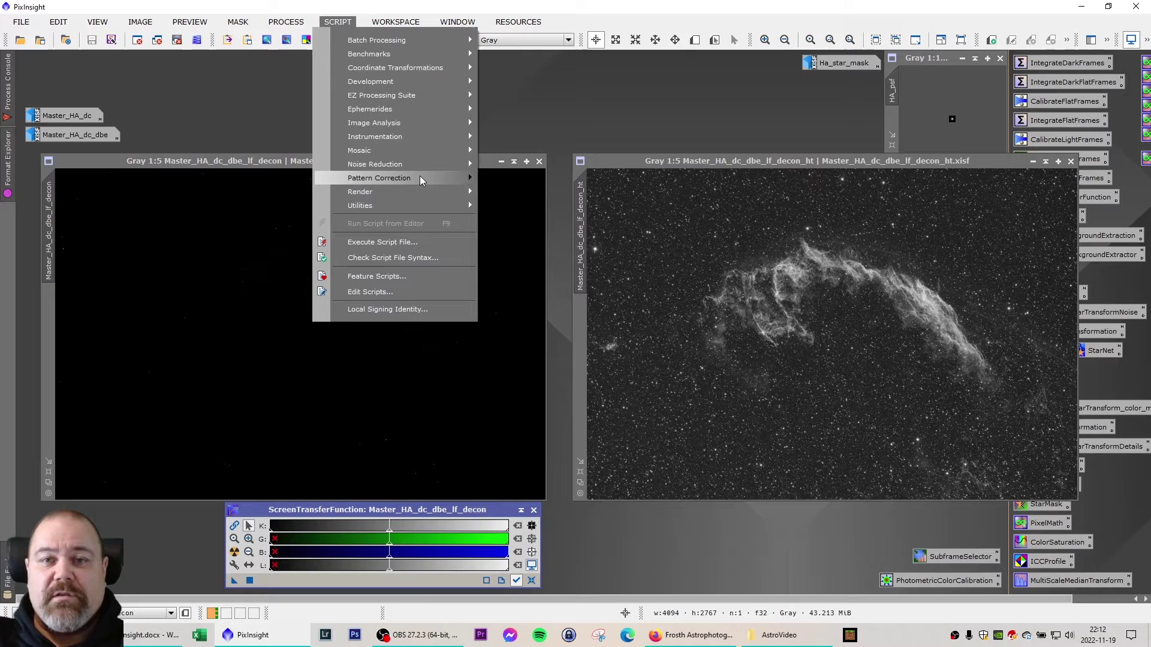
mouse_move(436, 95)
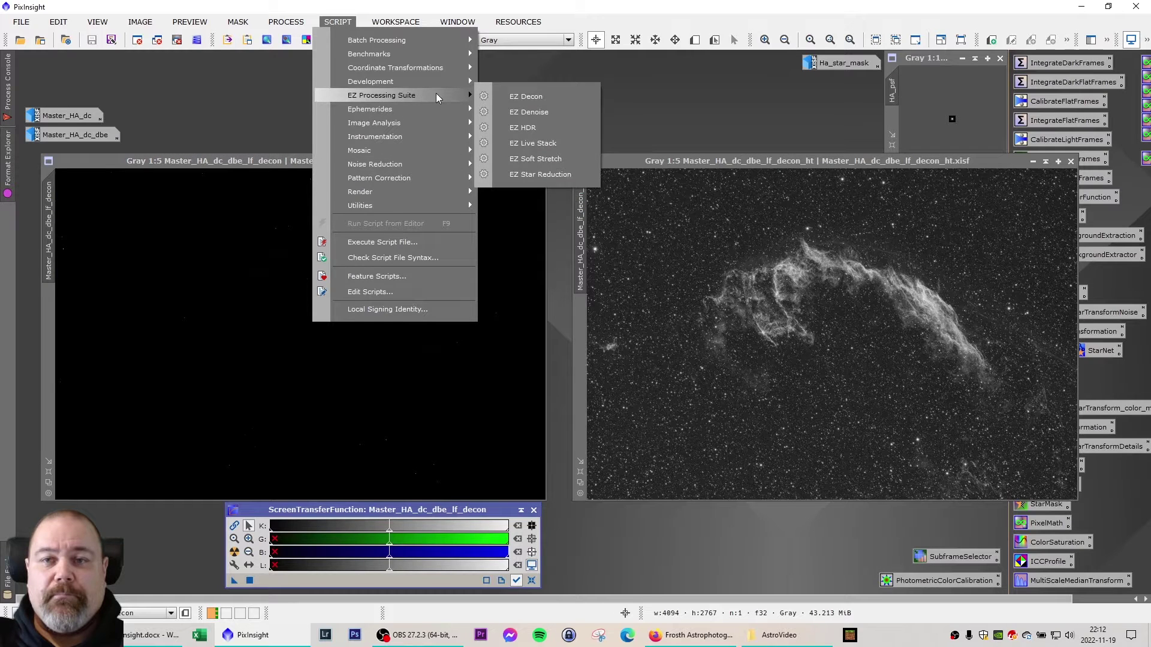
click(555, 160)
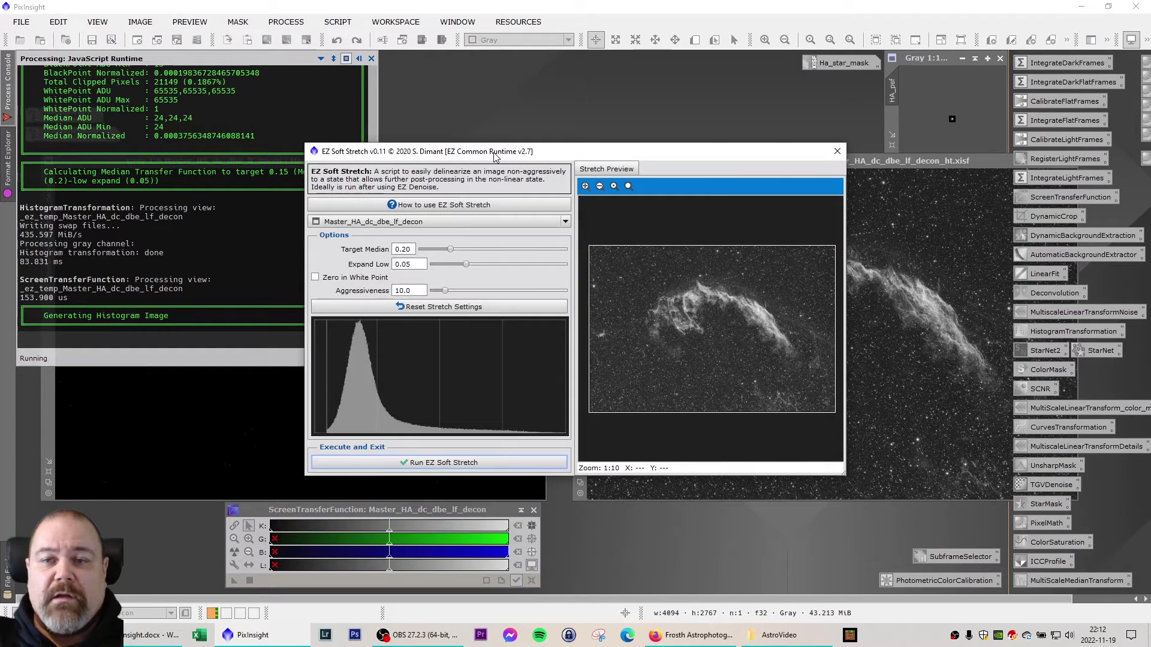
click(417, 223)
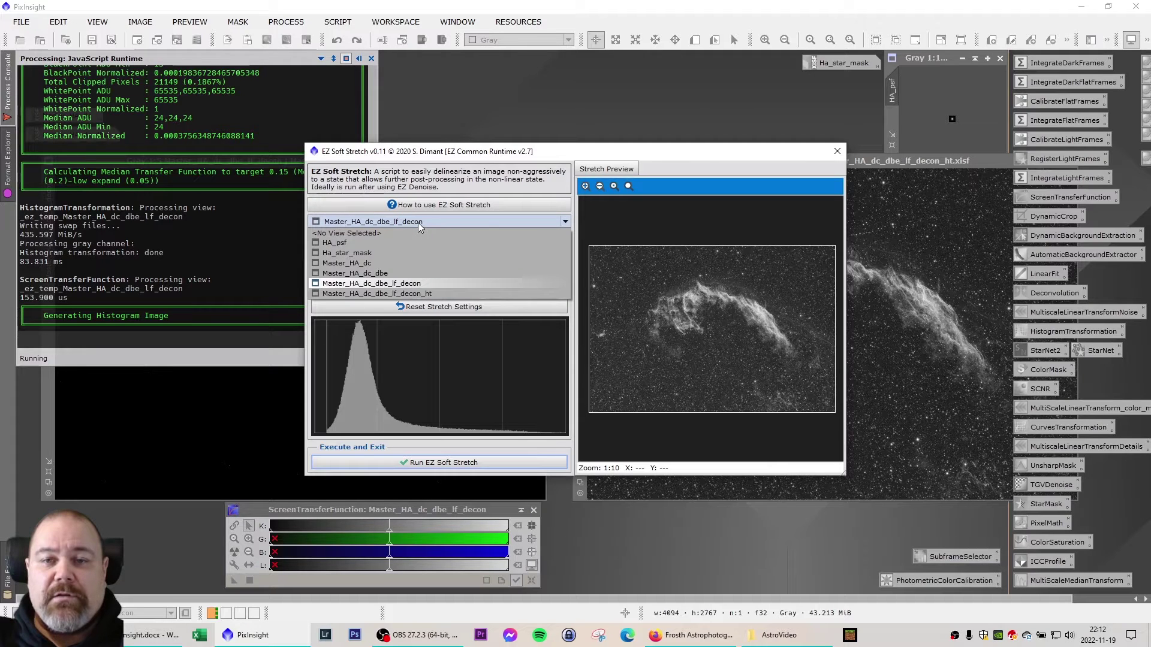
click(443, 284)
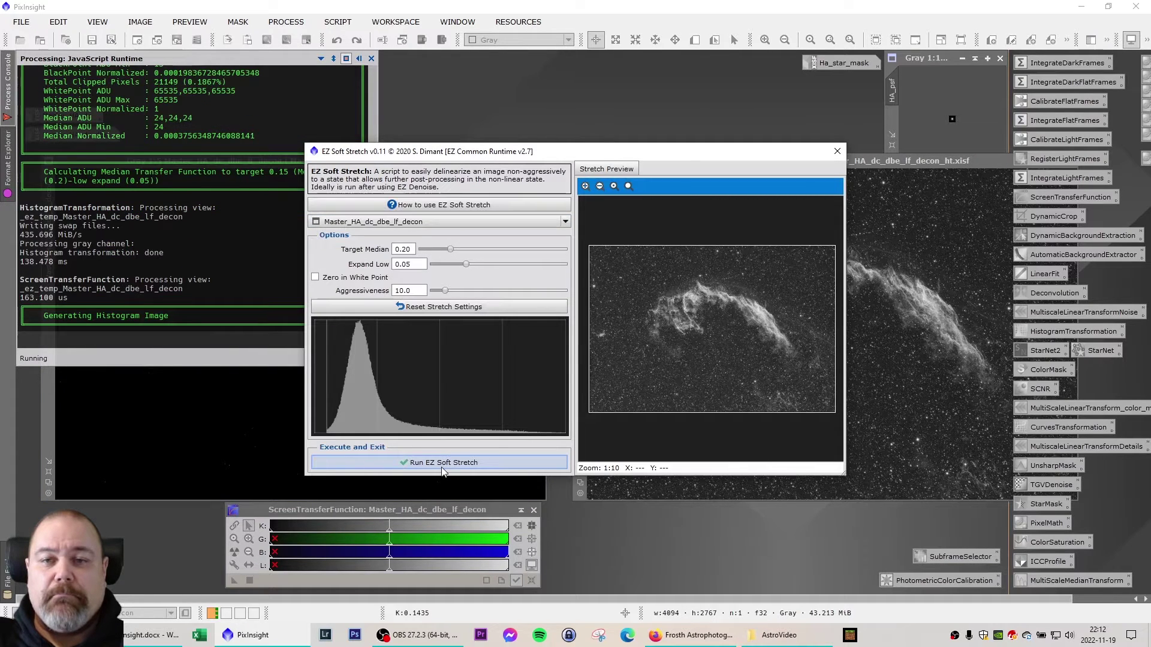
click(441, 462)
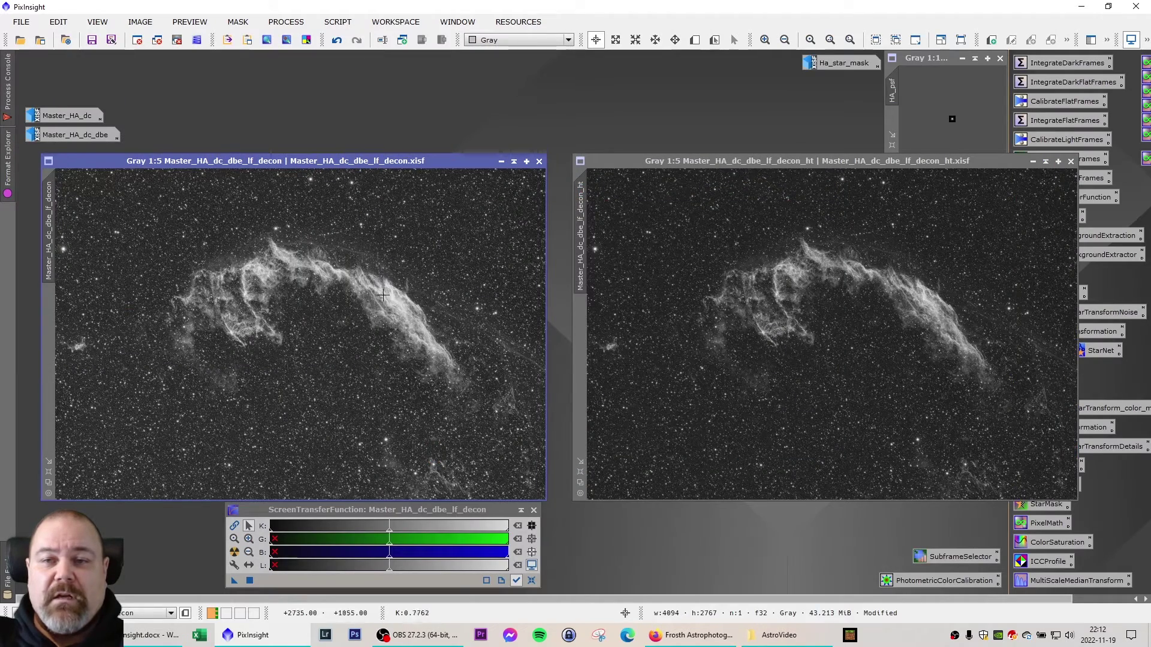
Use StarNet2 to produce starless versions of the Ha and OIII masters
drag(289, 160, 302, 160)
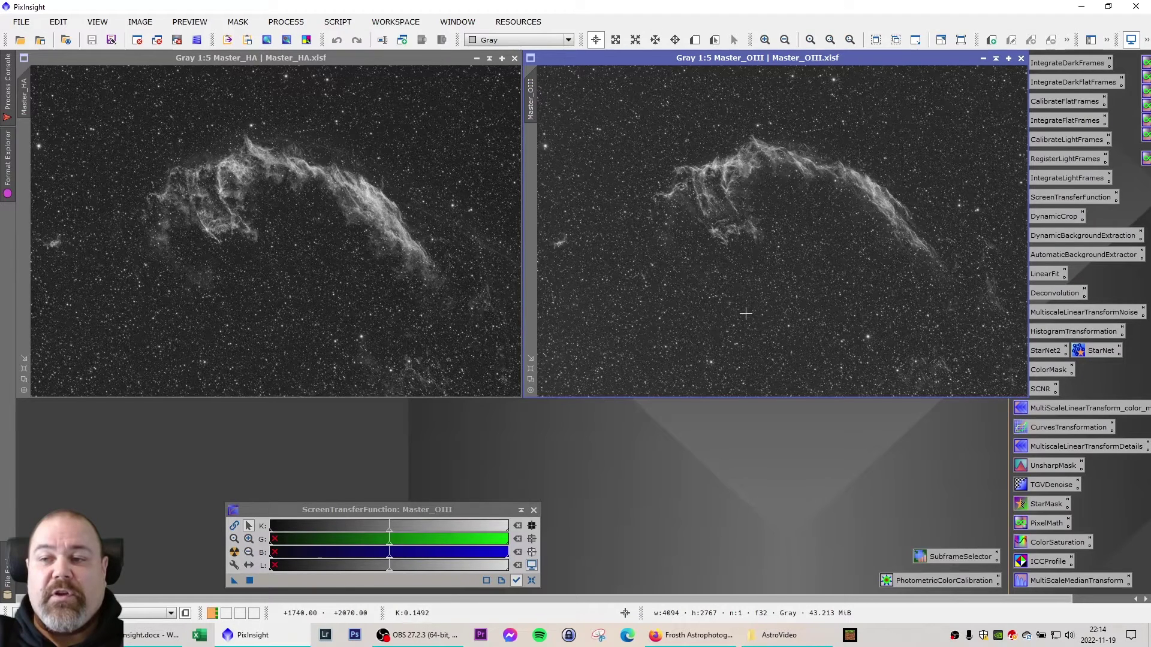
double_click(1048, 350)
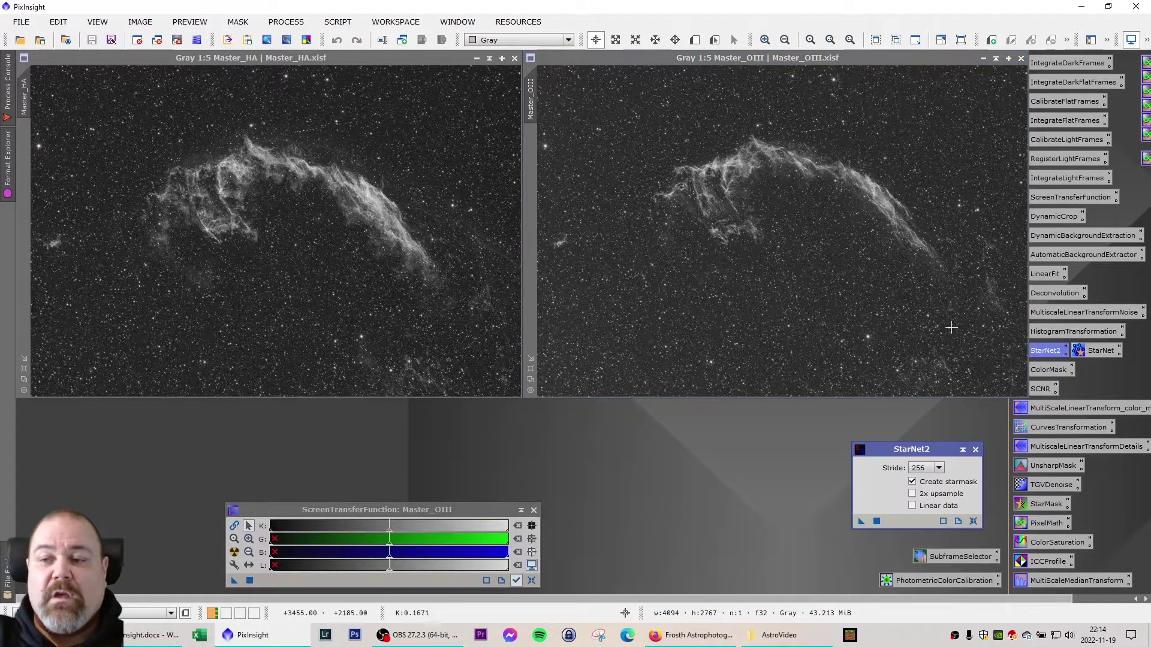
drag(900, 449, 658, 420)
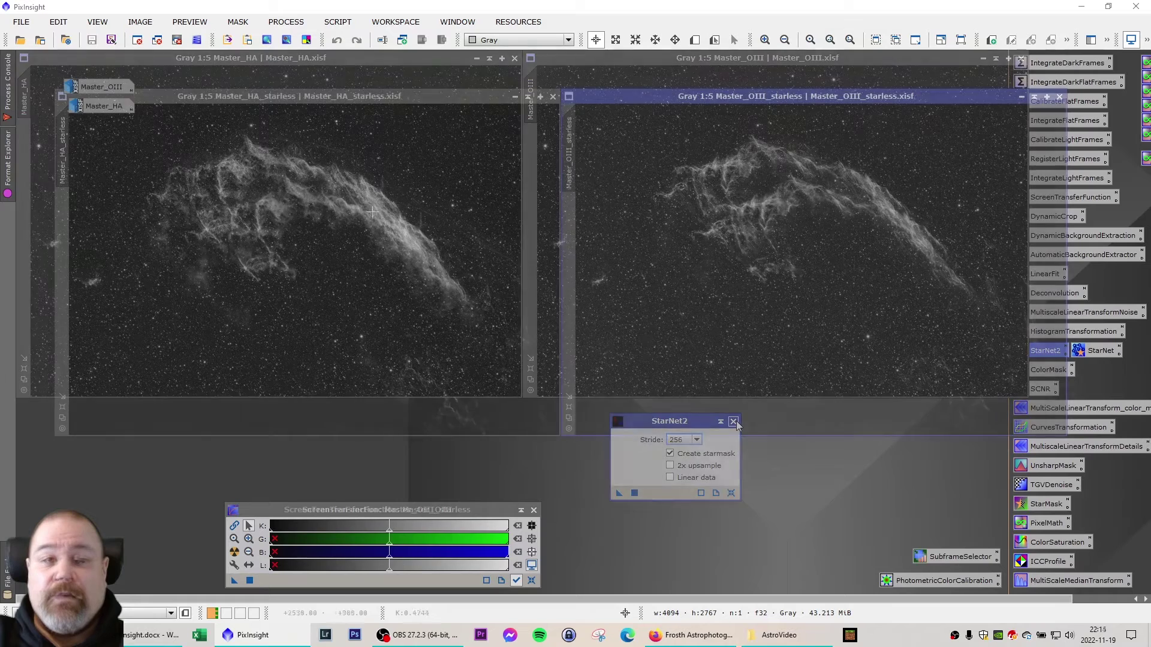
click(733, 422)
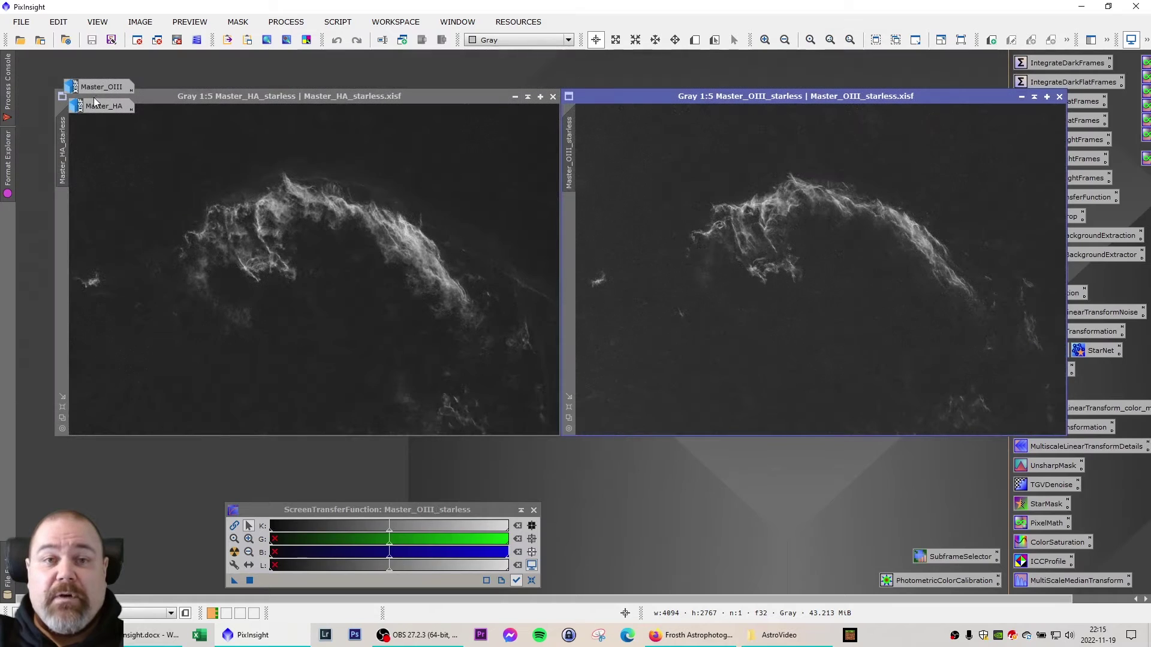
Arrange Master_HA_starless and Master_OIII_starless side by side
drag(112, 89, 78, 85)
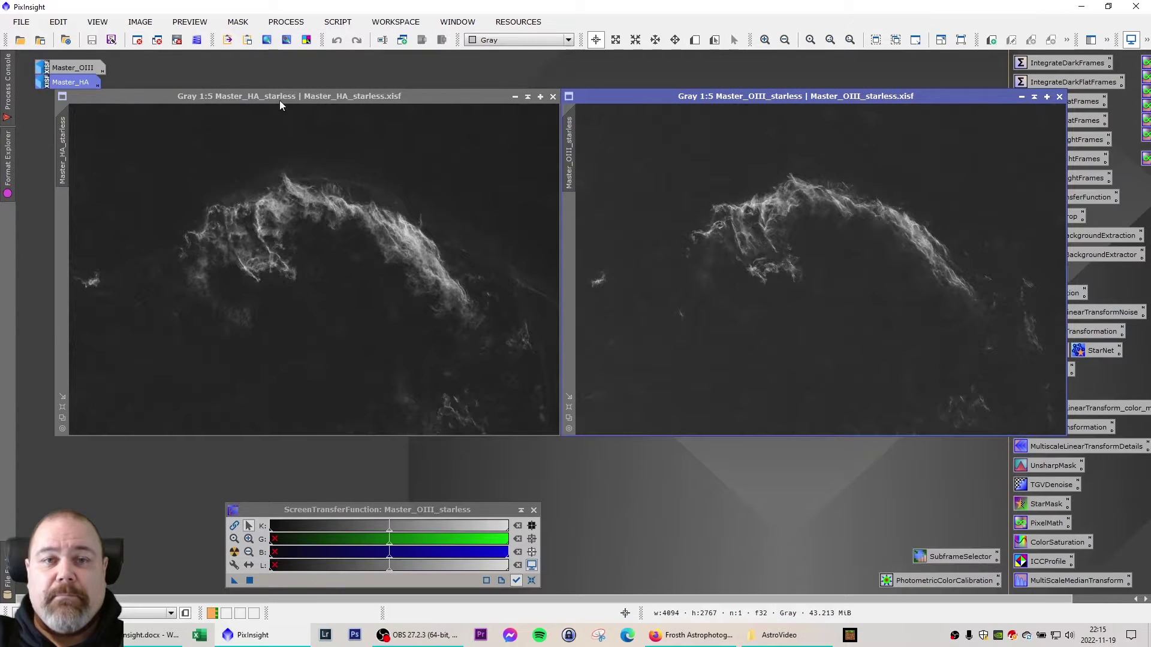
drag(277, 98, 262, 117)
drag(630, 98, 614, 109)
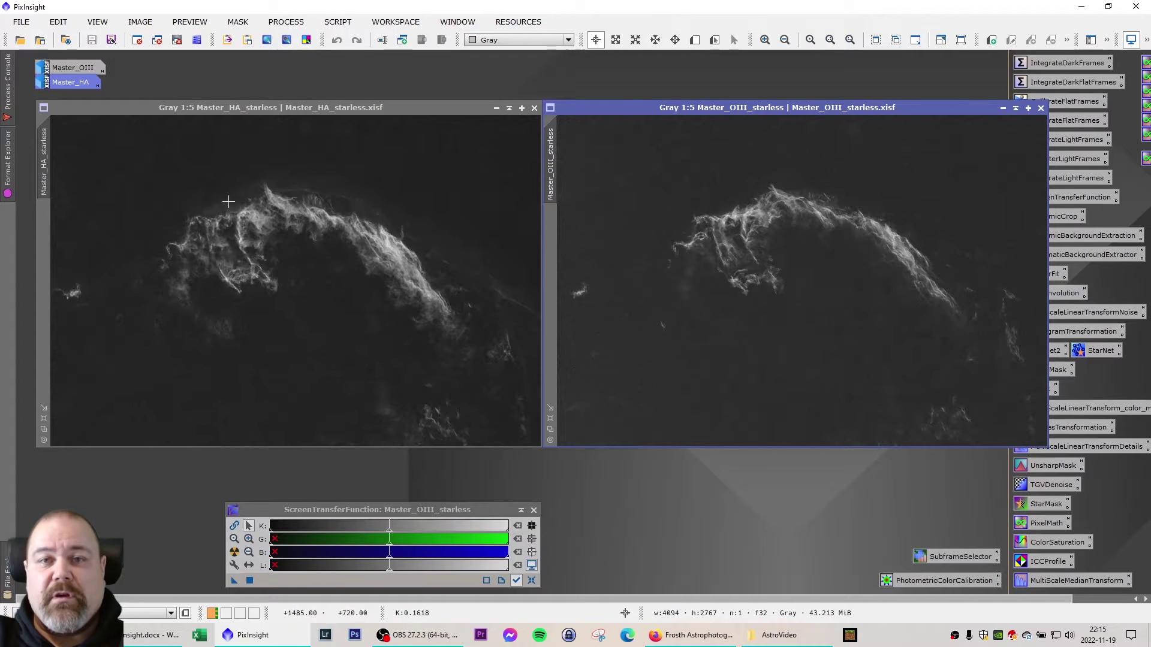
click(307, 27)
Create range_mask with RangeSelection: lower limit 0.19, fuzziness 0.09, smoothness 17
mouse_move(390, 13)
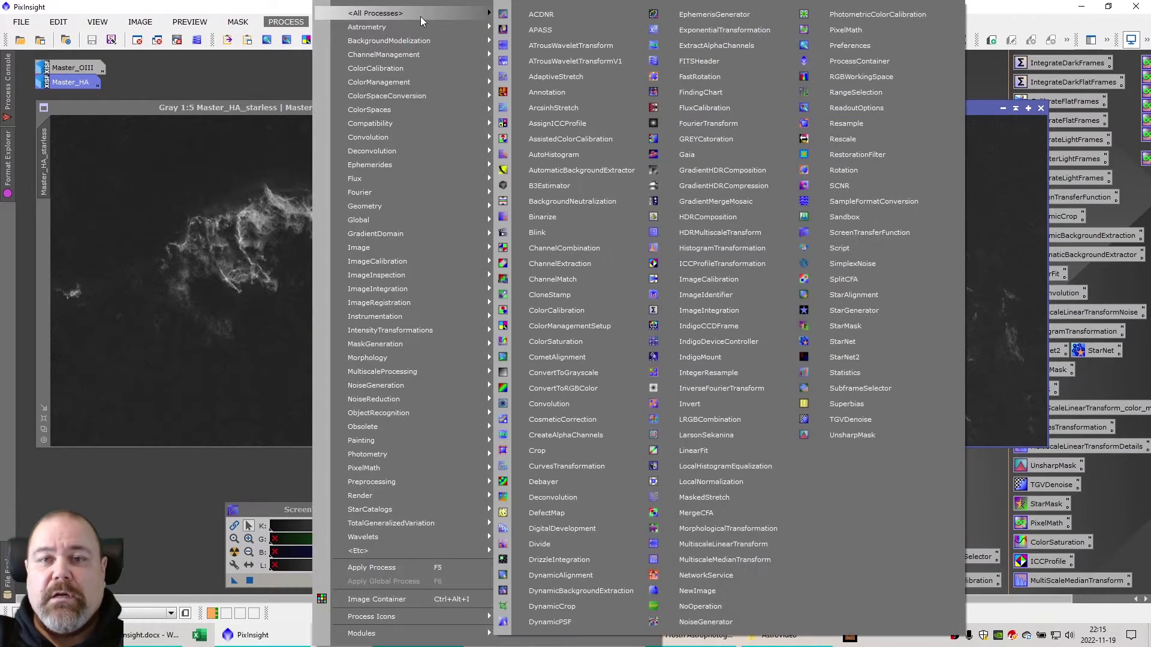
click(863, 93)
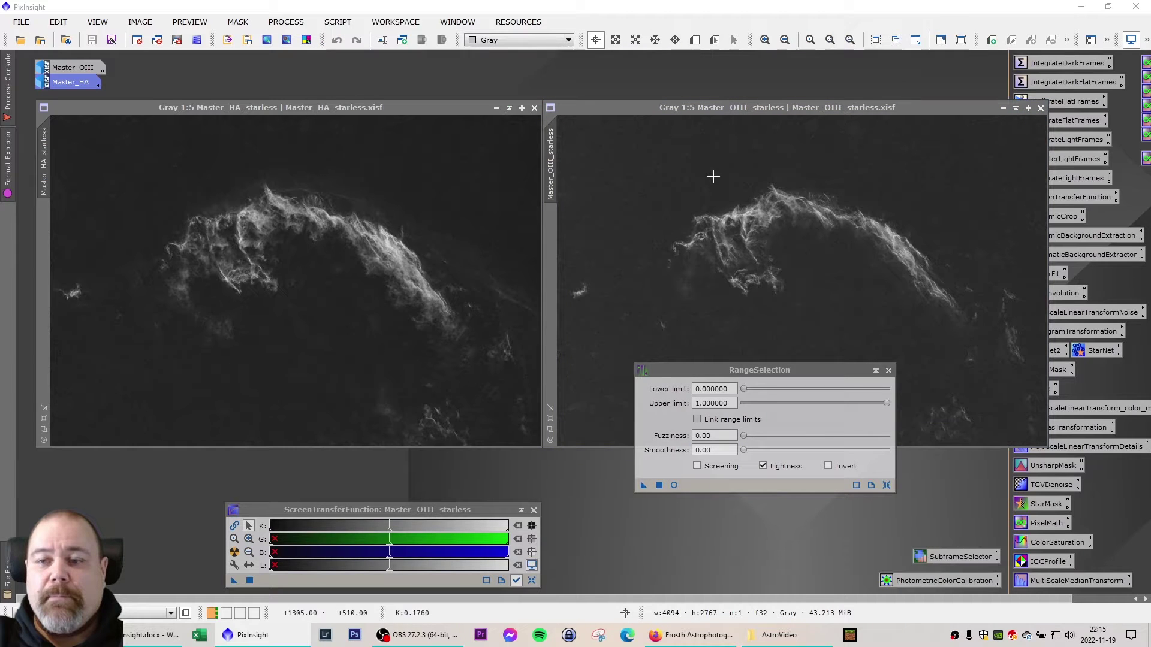
drag(739, 371, 722, 428)
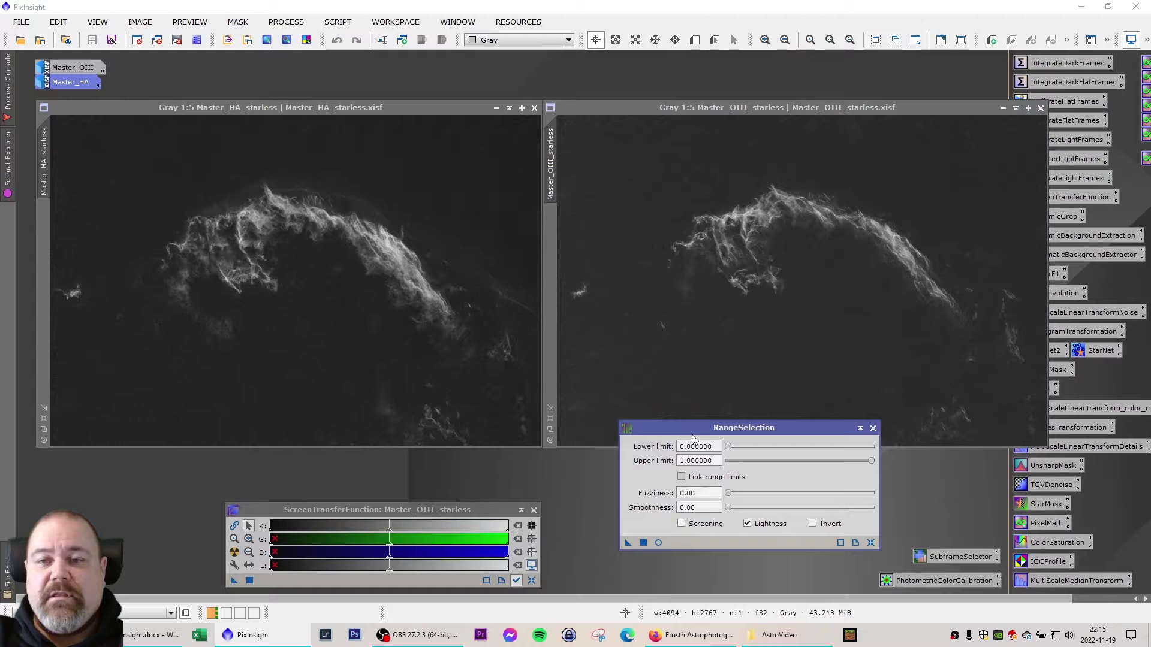
click(659, 543)
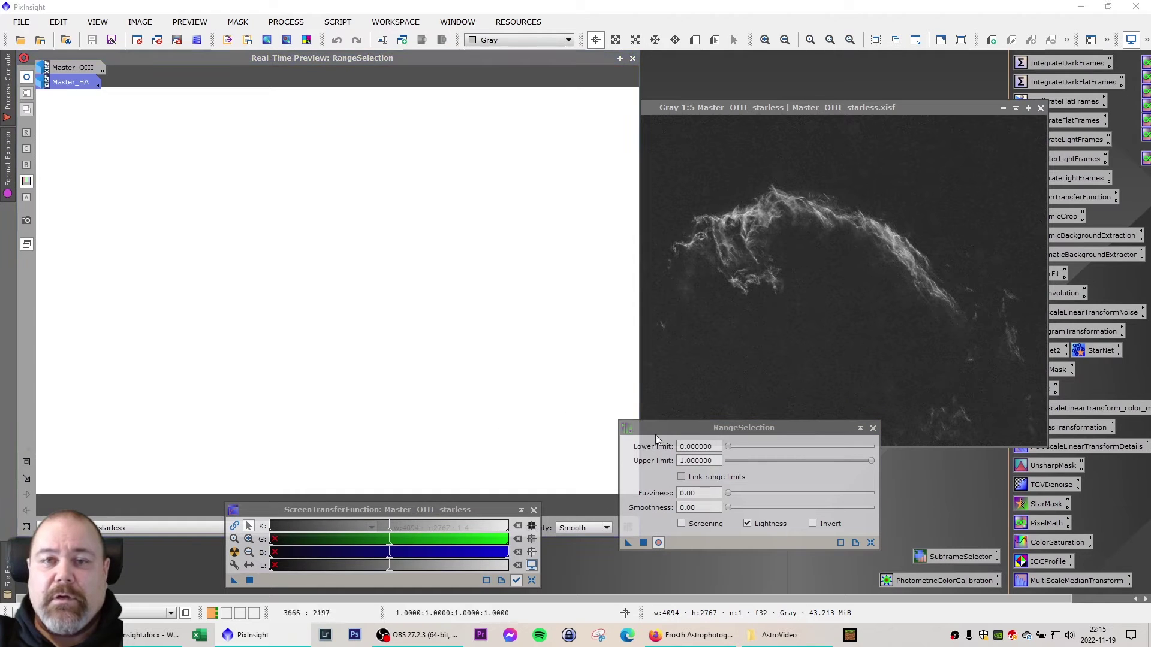
drag(727, 446, 756, 449)
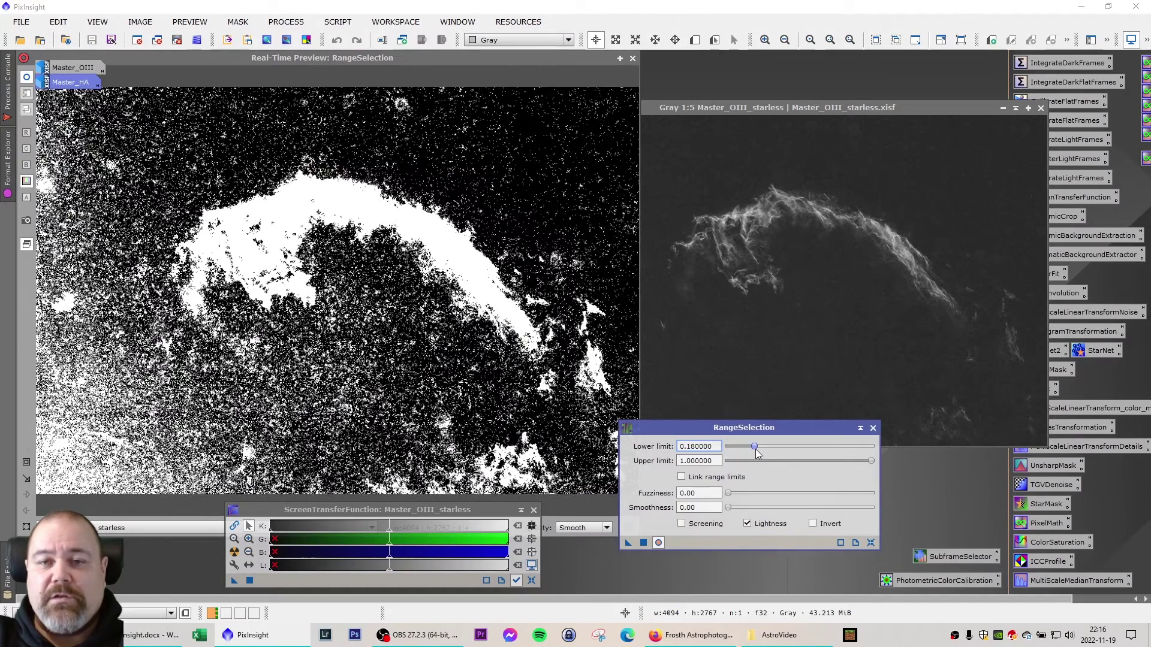
mouse_move(728, 492)
mouse_down()
mouse_move(739, 494)
mouse_move(730, 508)
mouse_move(752, 512)
mouse_move(741, 493)
mouse_up()
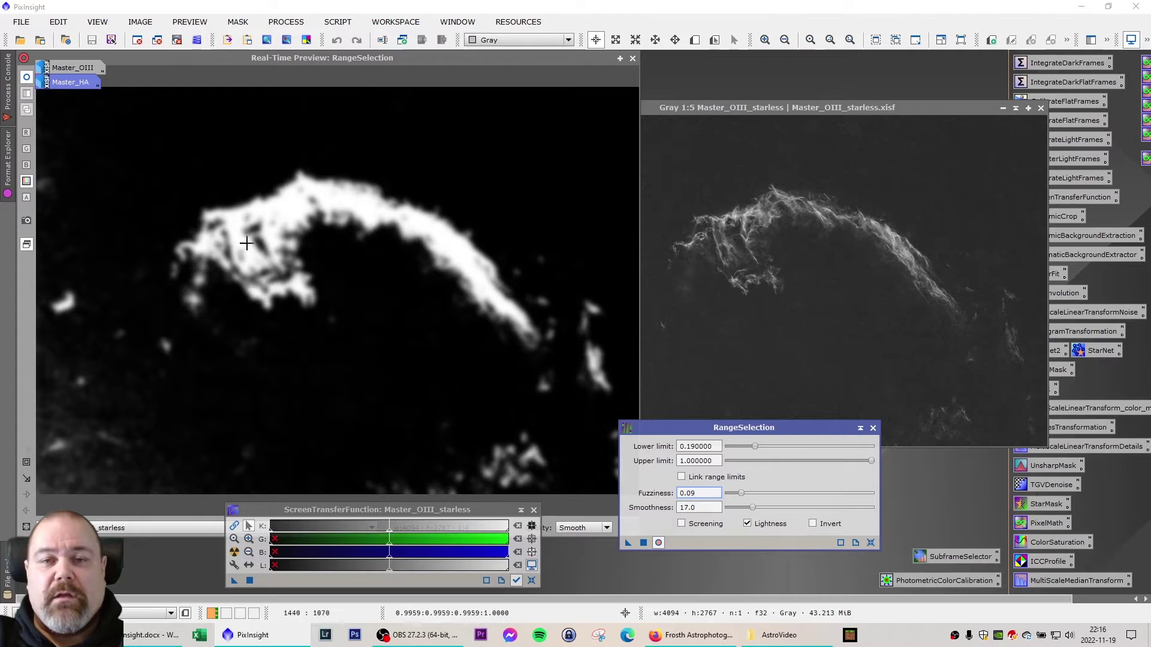
key(F5)
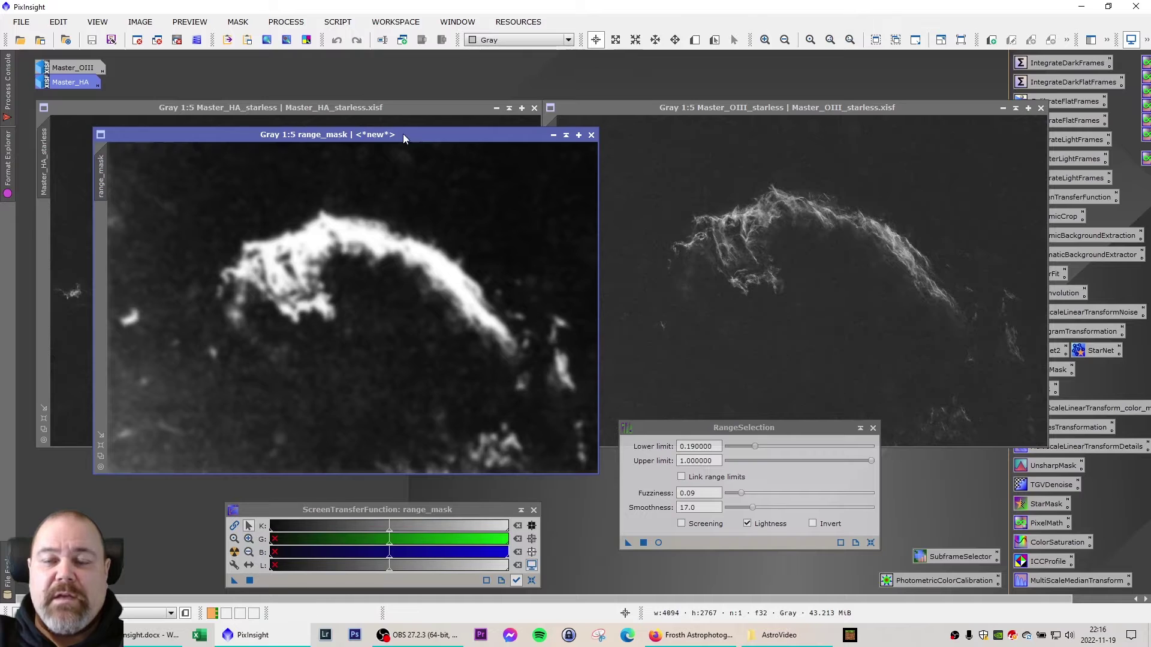
Apply range_mask as a mask on Master_HA_starless
drag(403, 134, 823, 72)
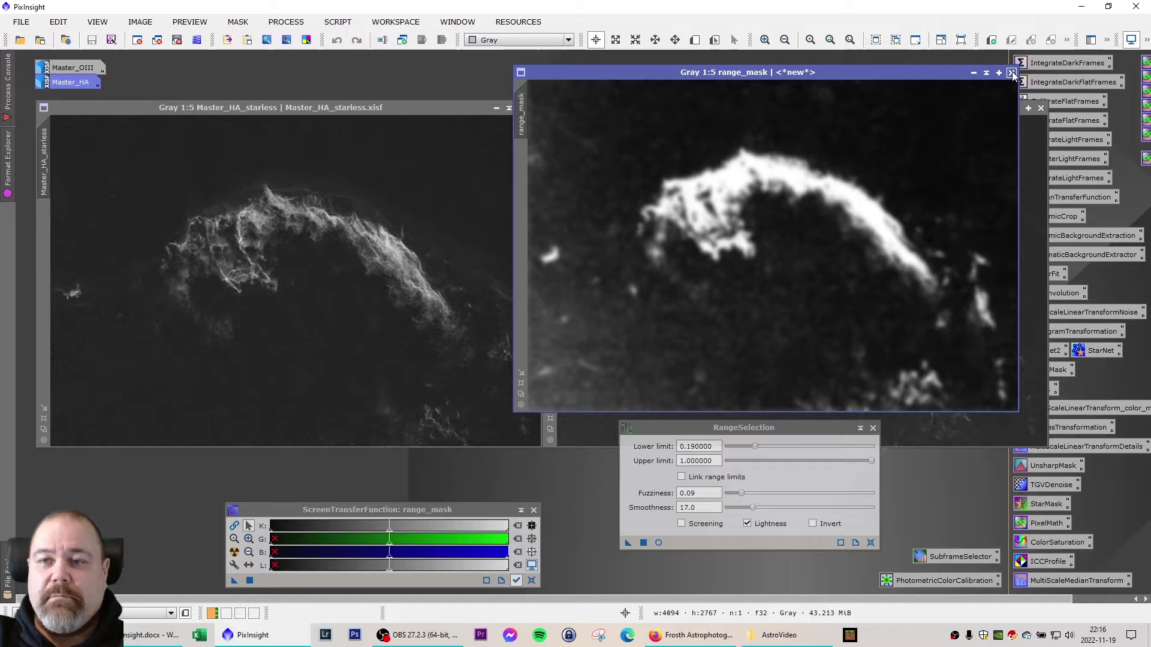
drag(901, 74, 954, 71)
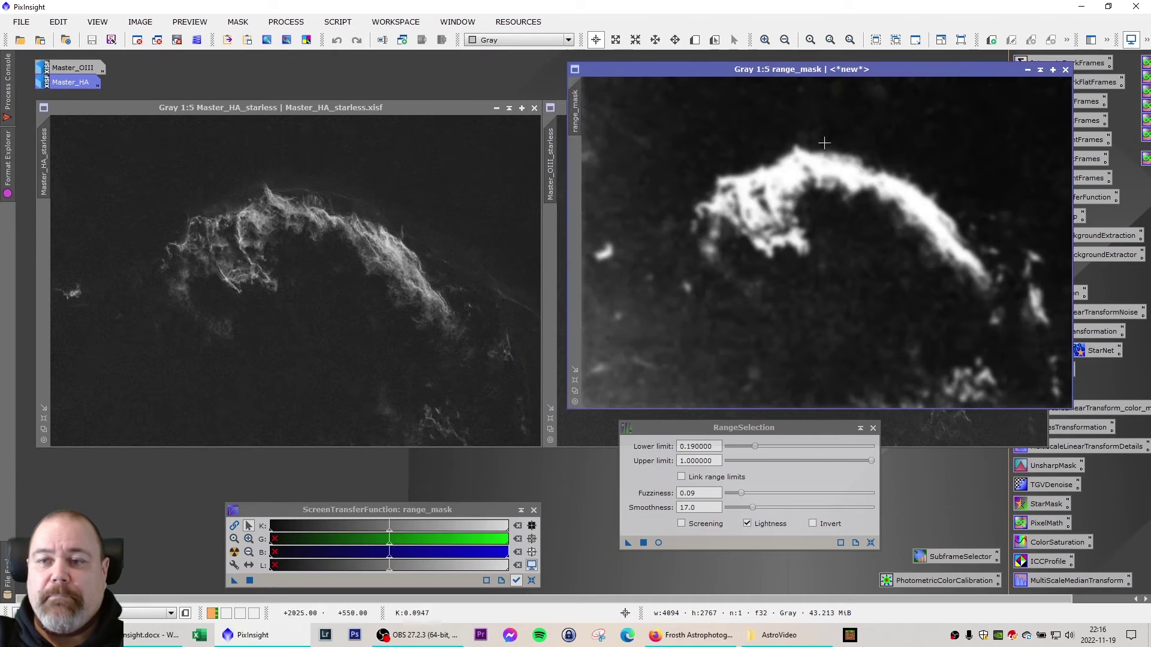
mouse_move(582, 110)
drag(582, 110, 48, 251)
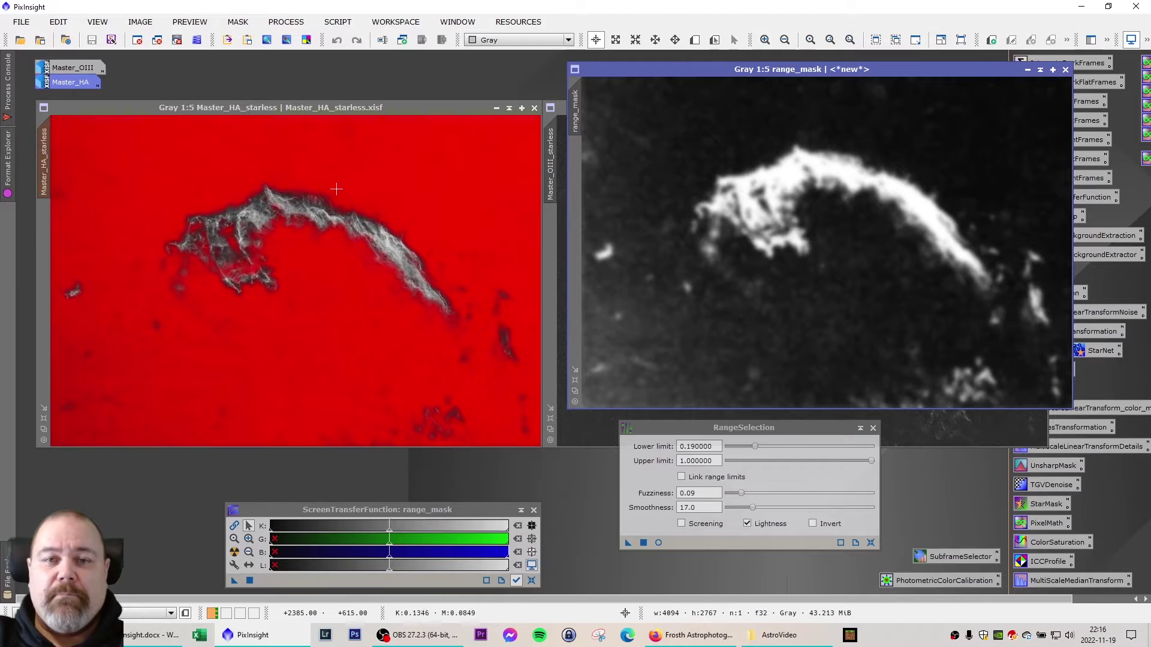
Invert the mask, hide its red overlay, and minimise range_mask
click(247, 23)
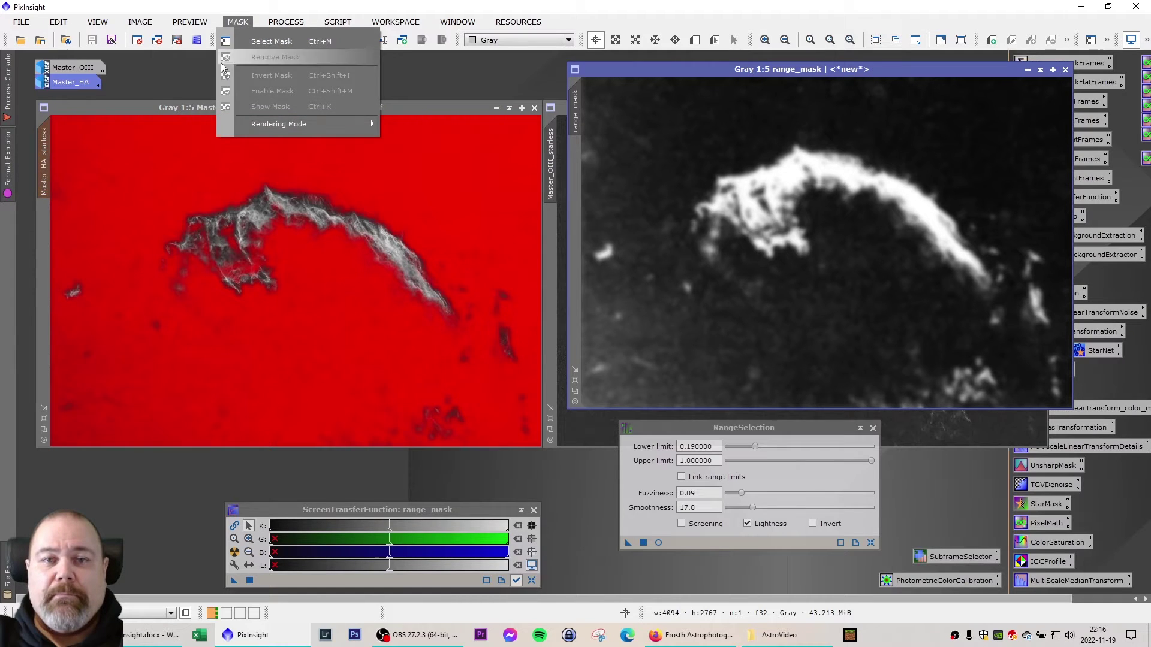
click(191, 110)
click(237, 22)
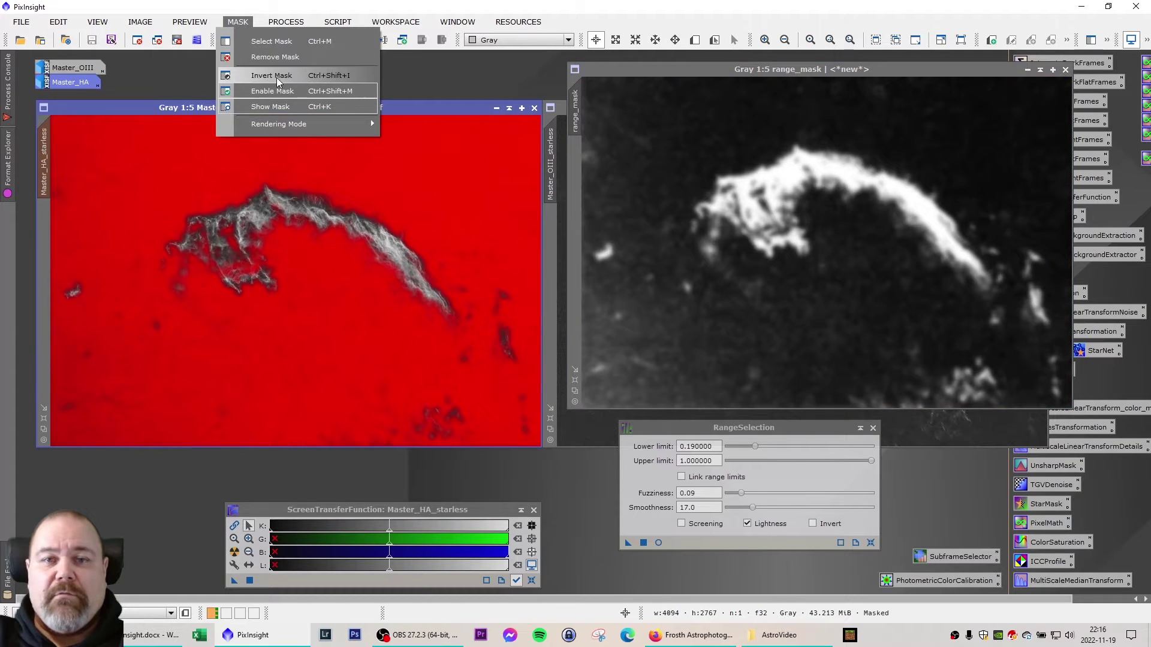
click(272, 76)
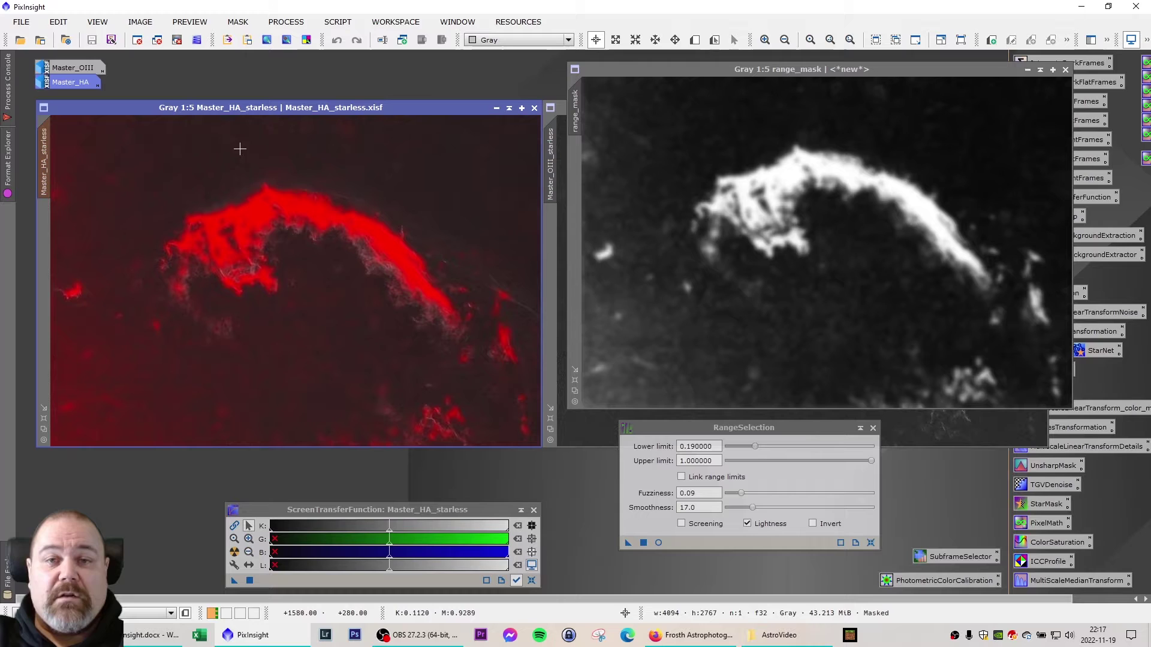
click(237, 22)
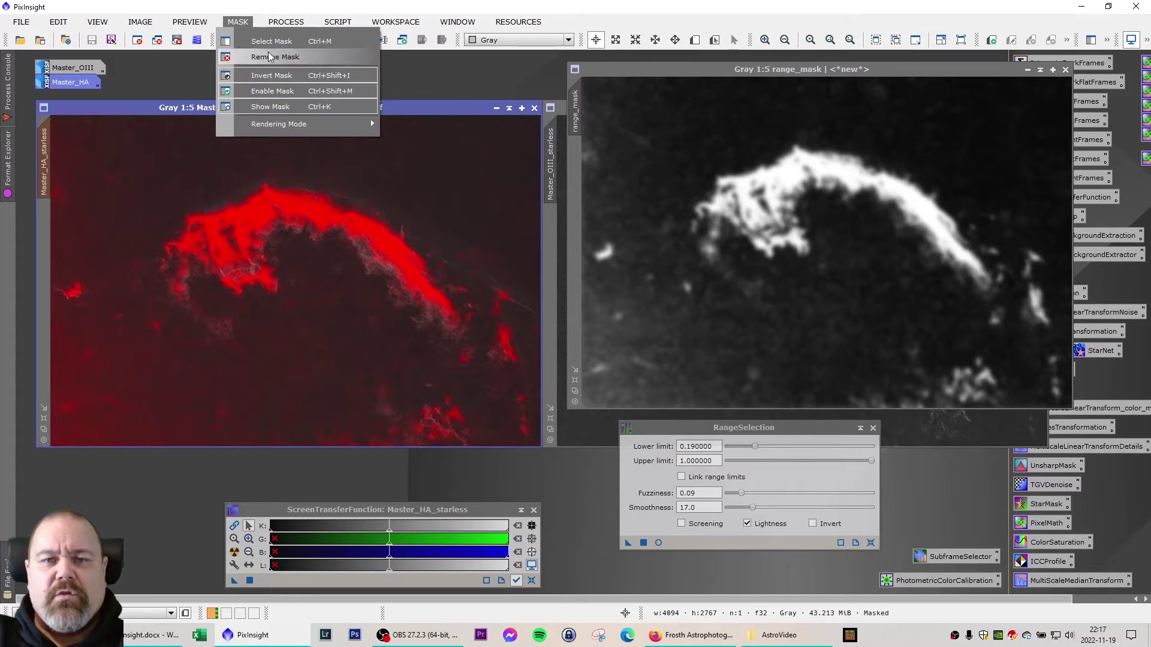
click(289, 109)
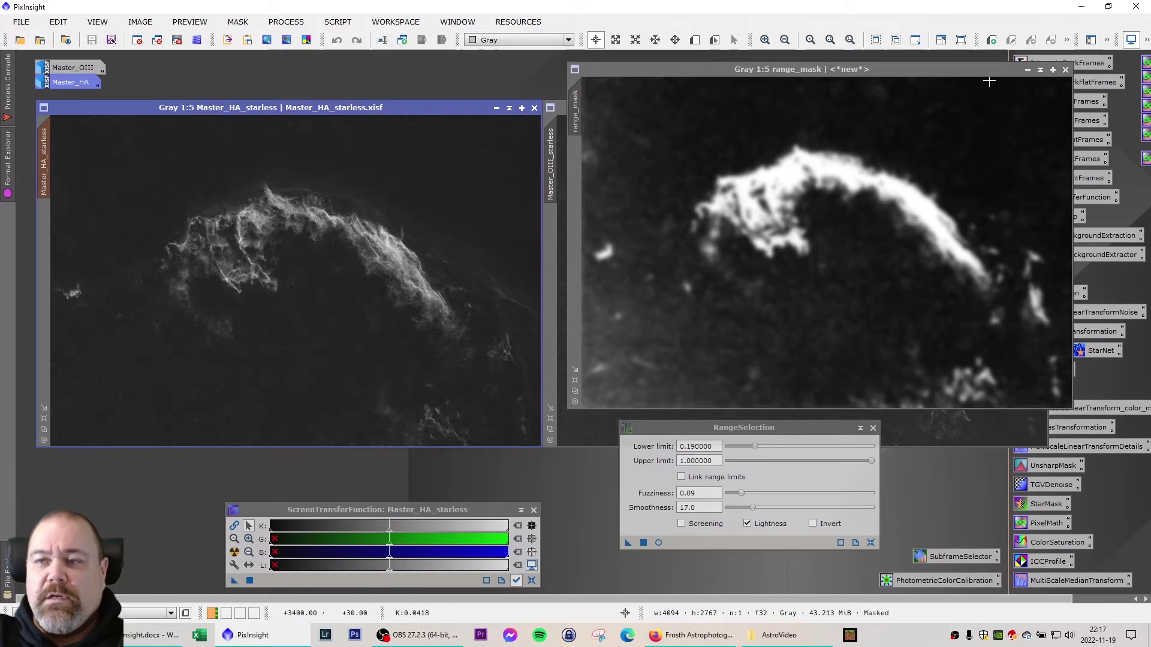
click(1028, 70)
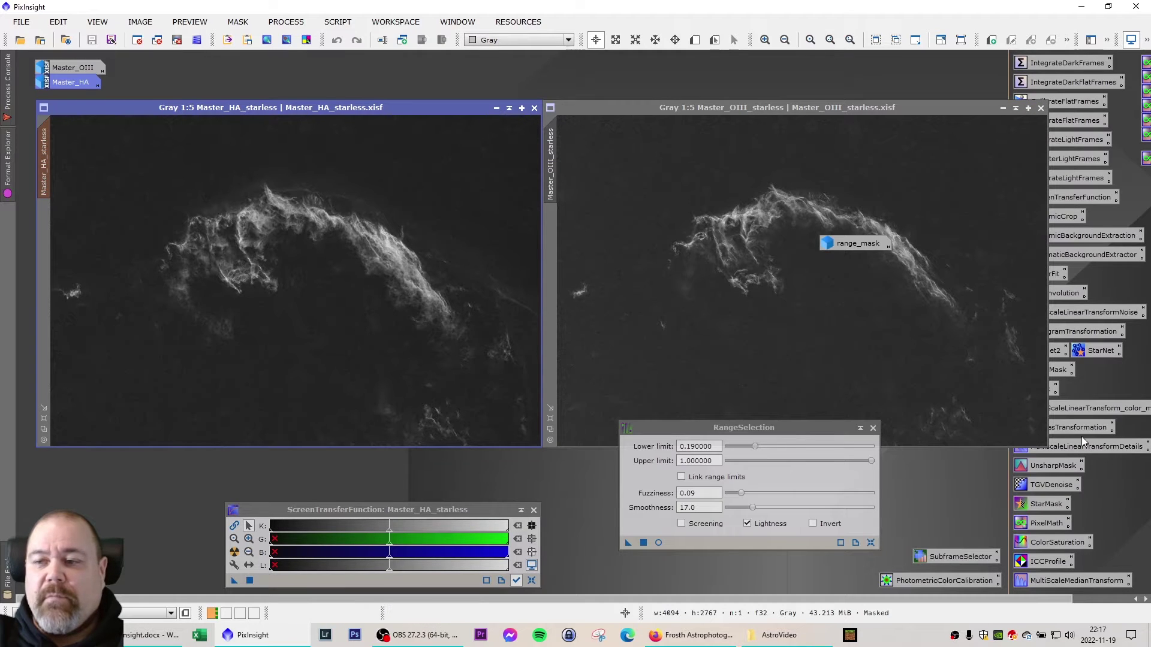
In PixelMath, set the R/K expression to '1.5 * Master_HA_starless - Master_OIII_starless'
drag(857, 243, 943, 468)
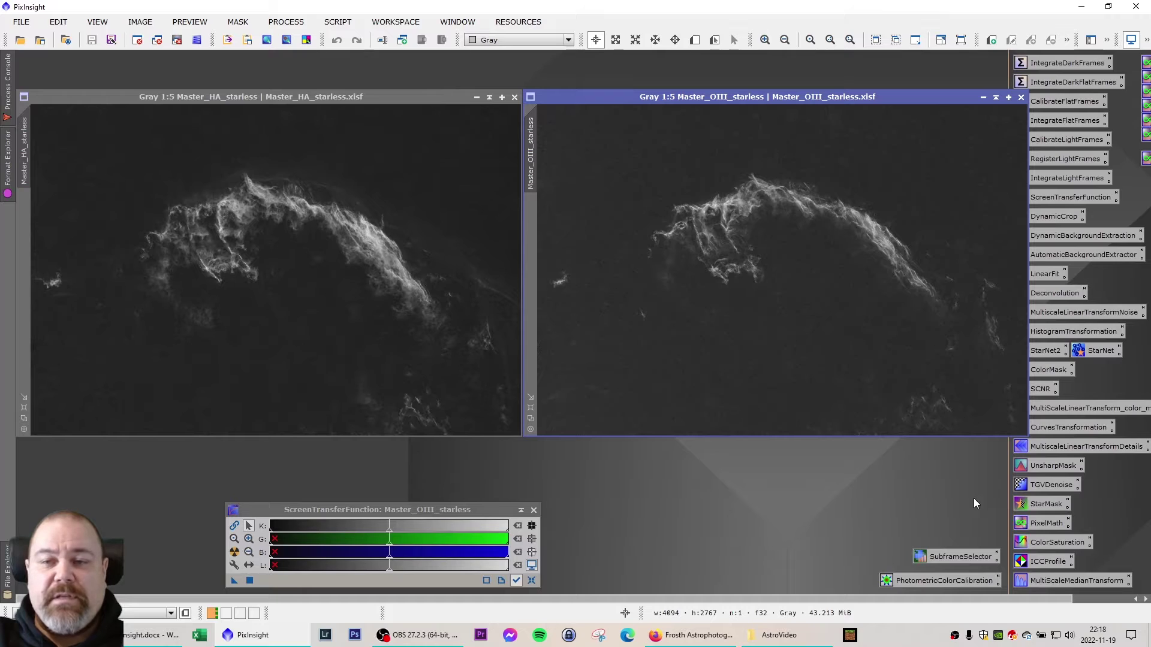
double_click(1044, 523)
drag(660, 294, 781, 334)
click(658, 496)
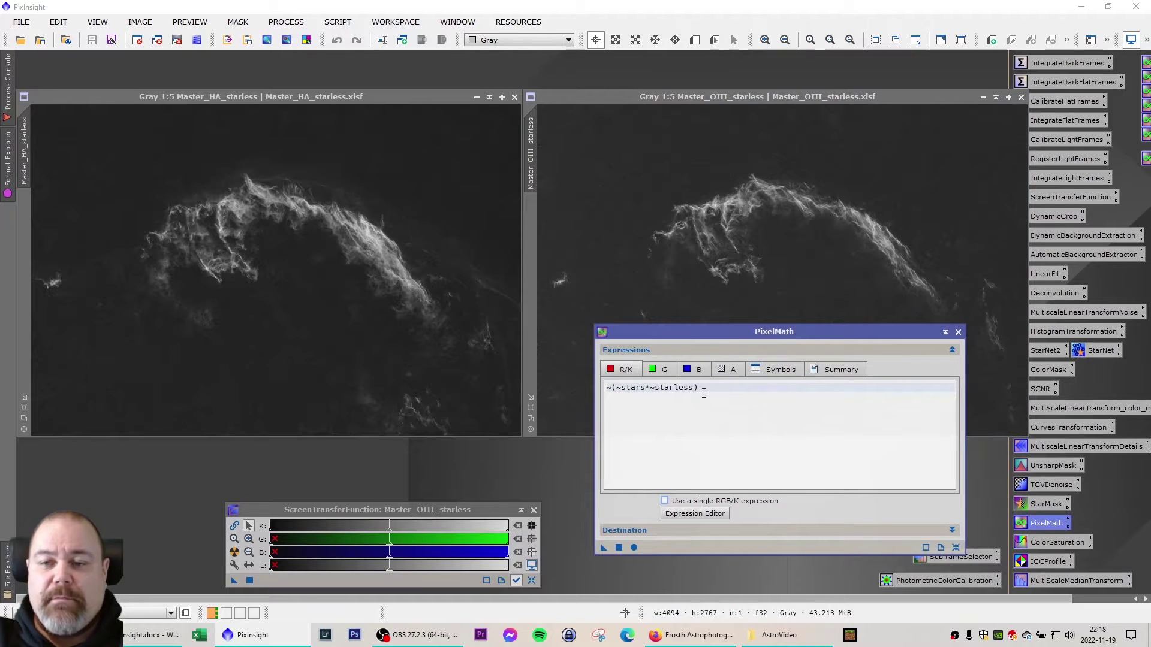
drag(714, 388, 607, 388)
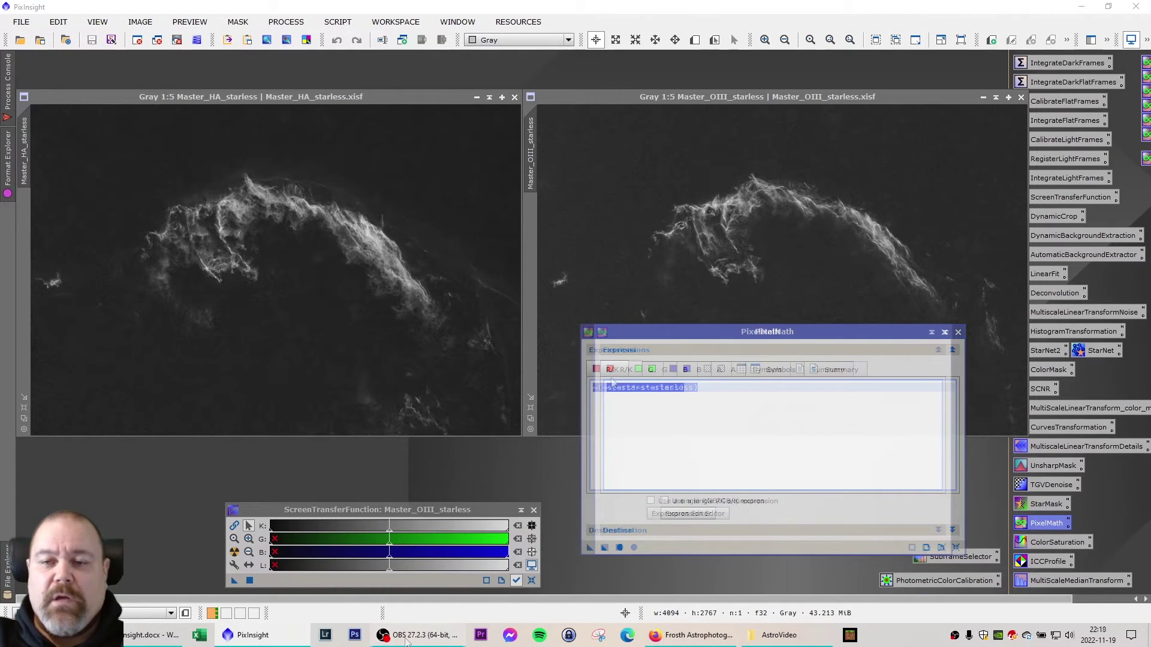
text(1.5 * )
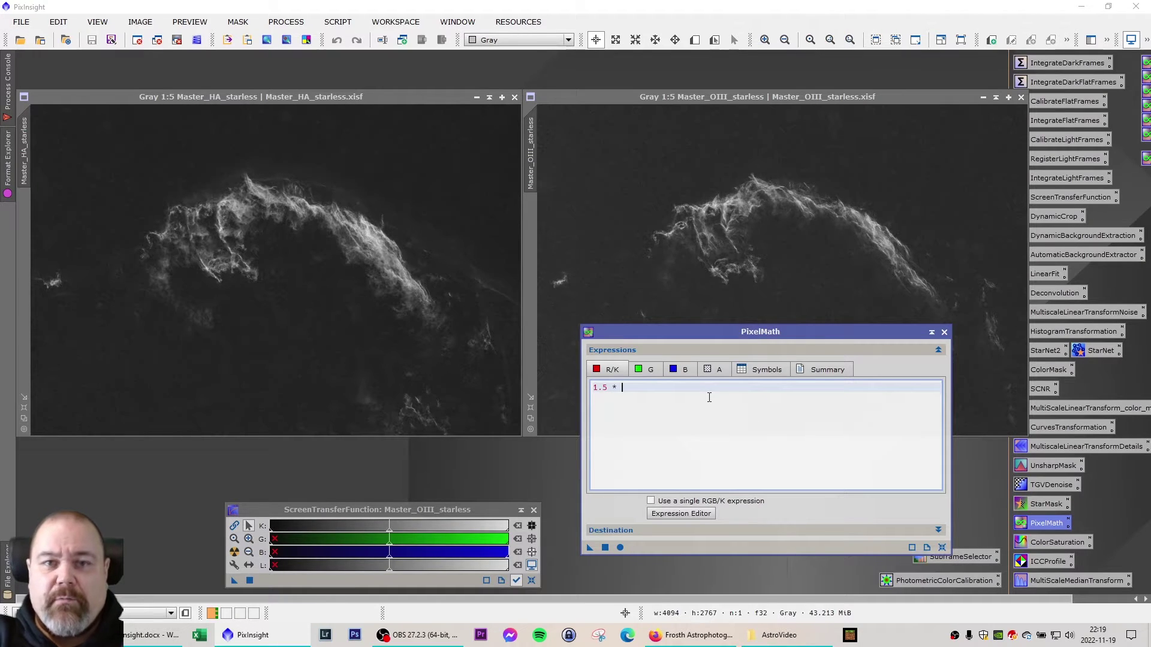
text(Master)
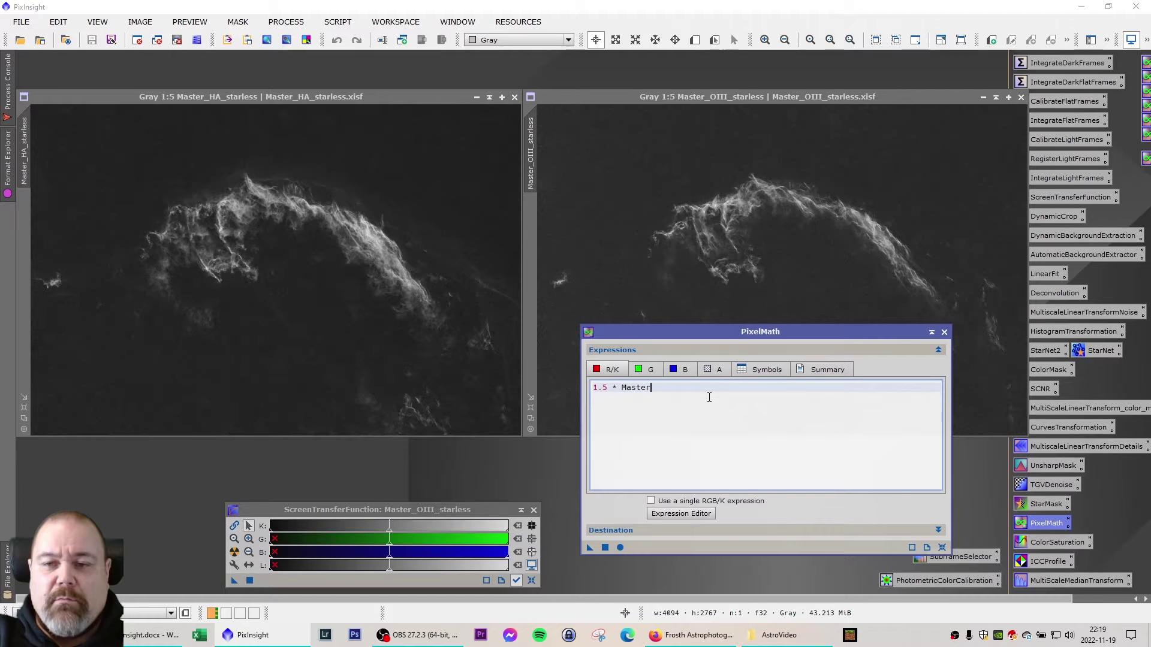
text(_HA)
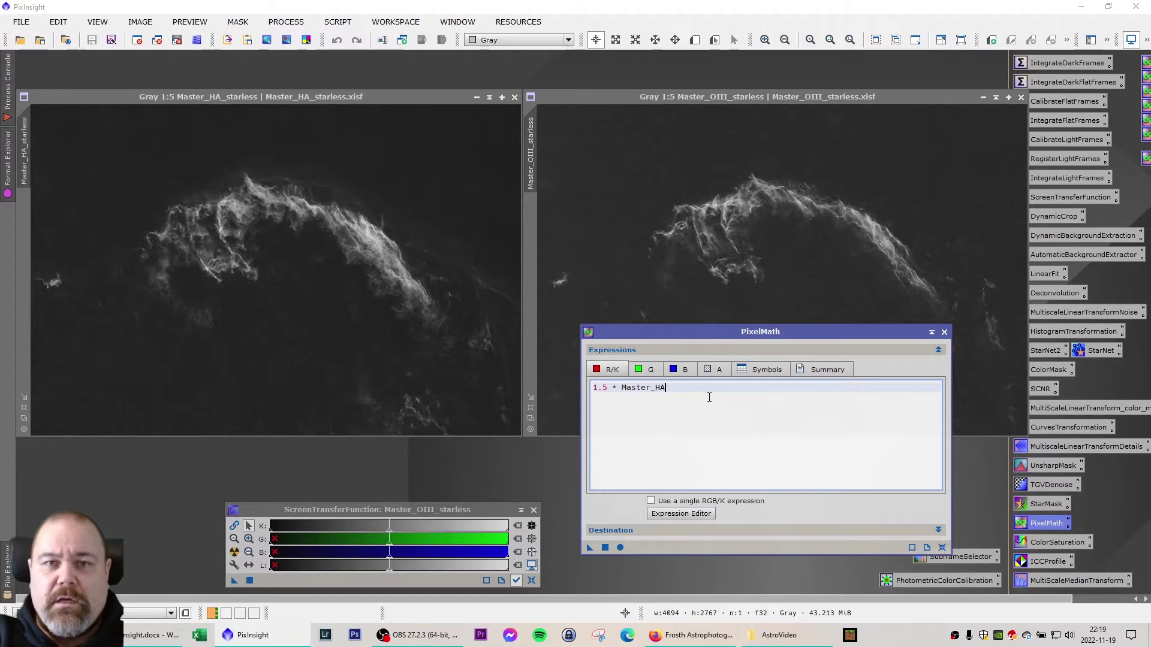
text(_starles)
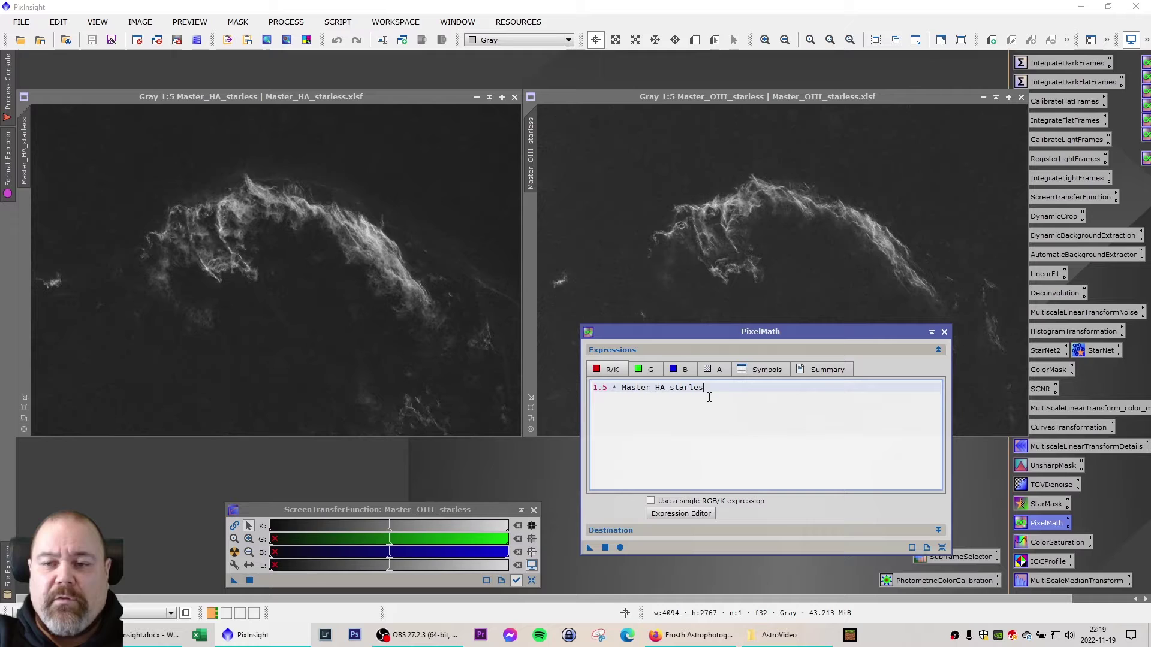
text(s)
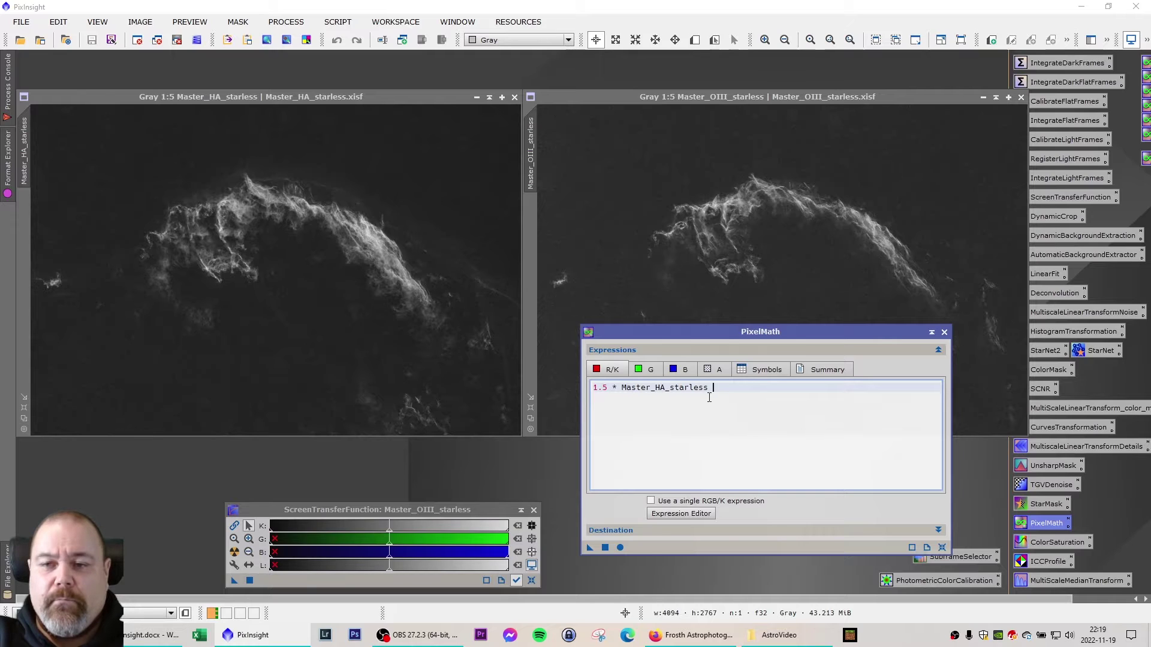
text( - Master_OIII_starless)
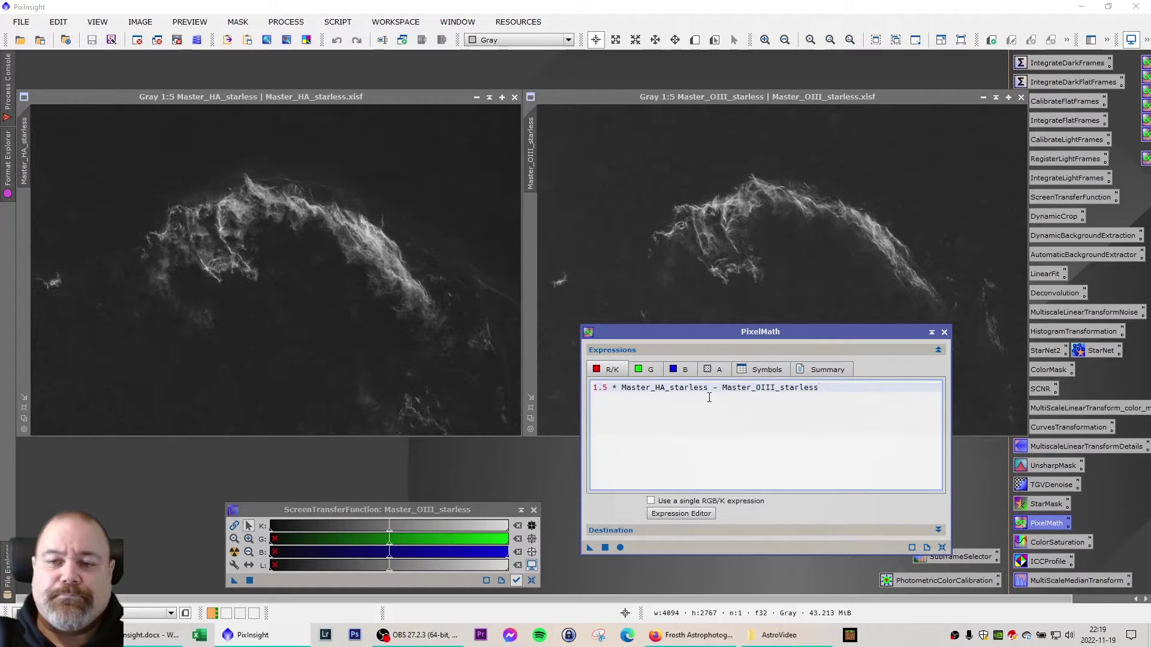
click(645, 371)
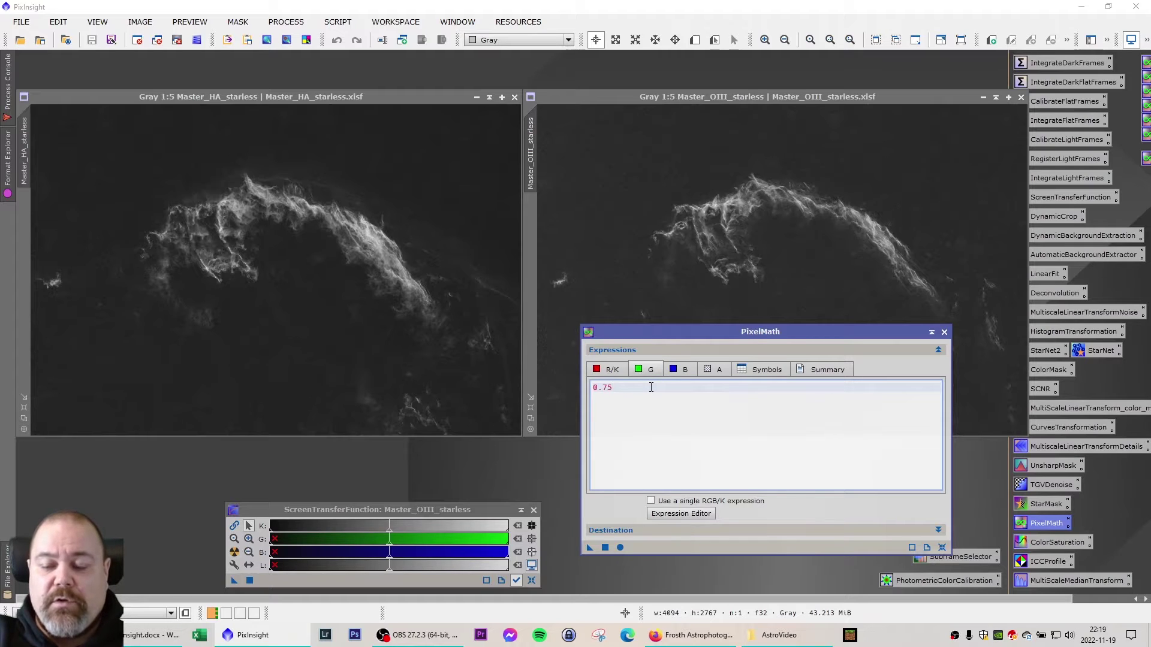
Enter 0.75 * Master_OIII_starless for green and 1.0 * Master_OIII_starless for blue in PixelMath
text(0.75 * Master_O)
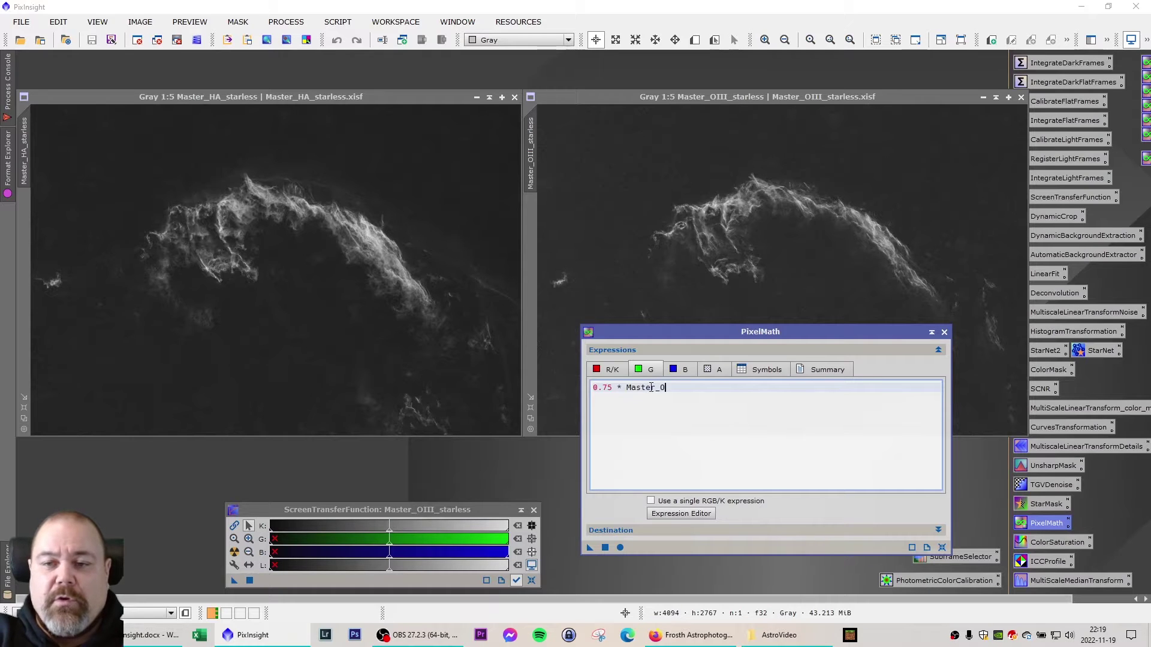
text(II_starless)
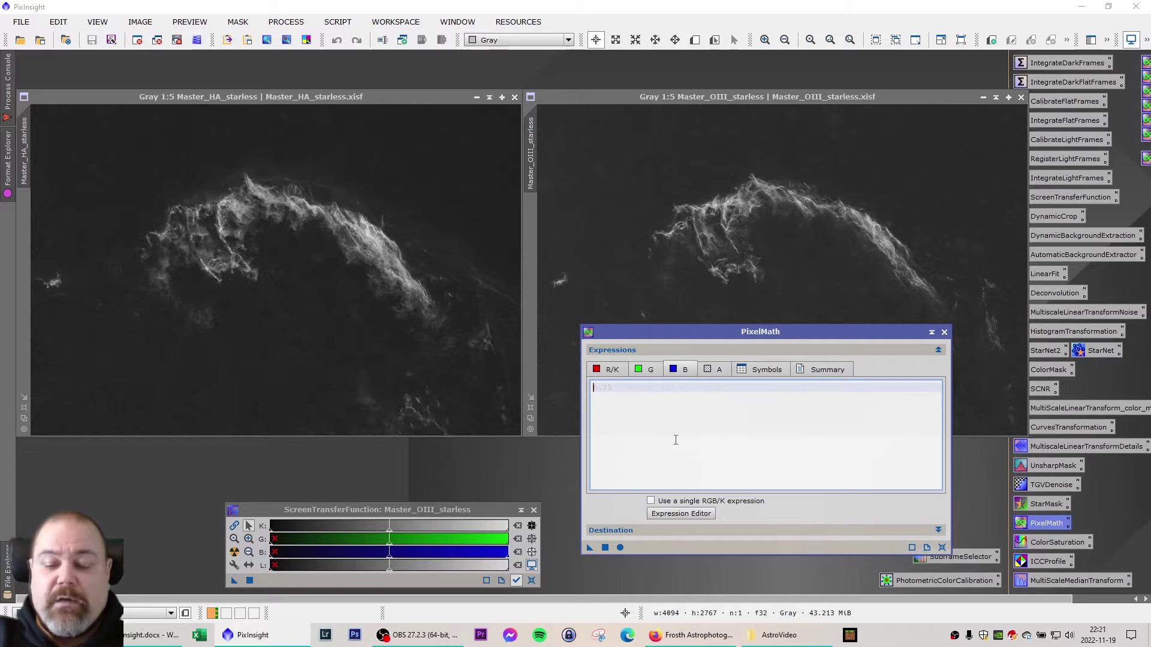
text(1.0 )
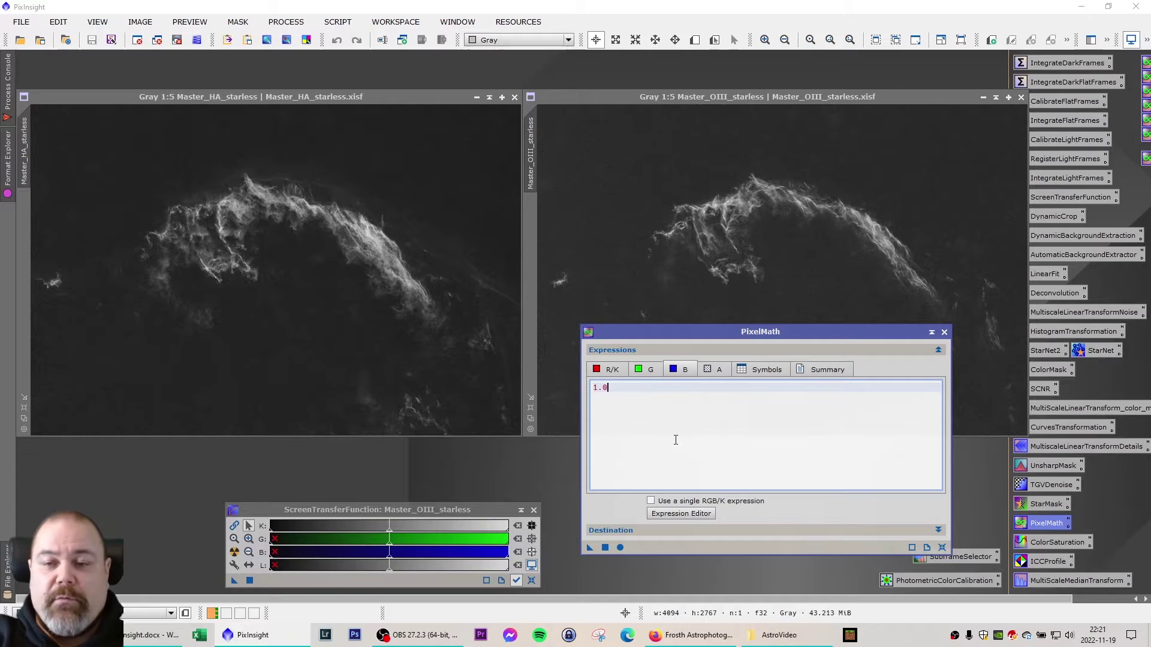
text(* )
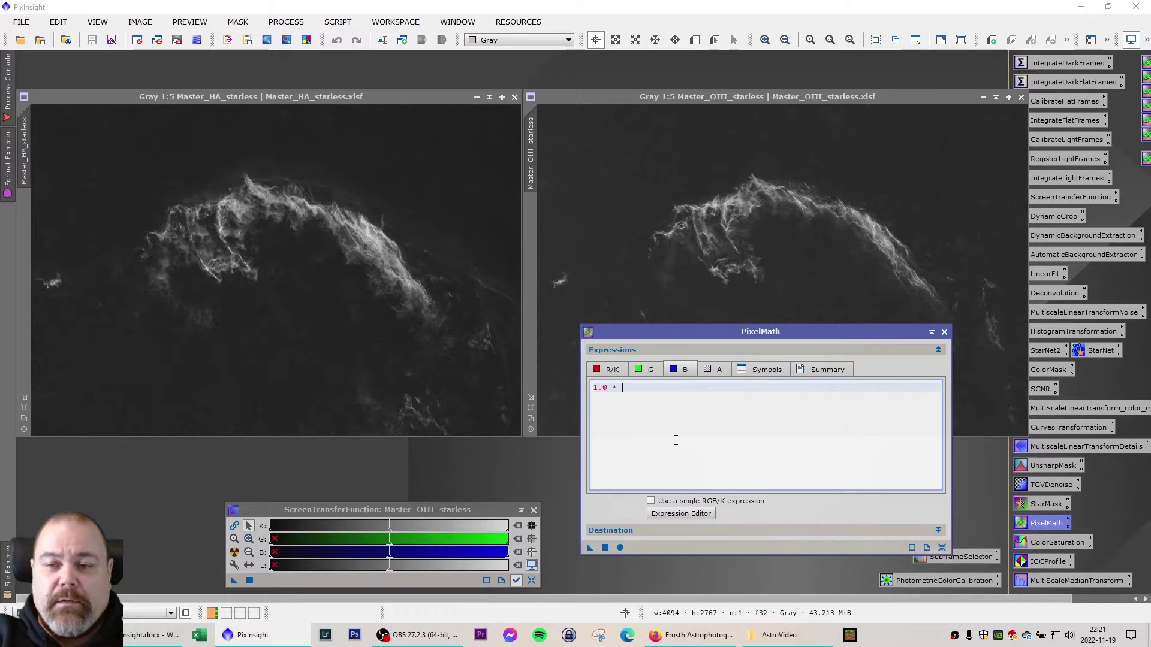
text(Master_OIII_starless)
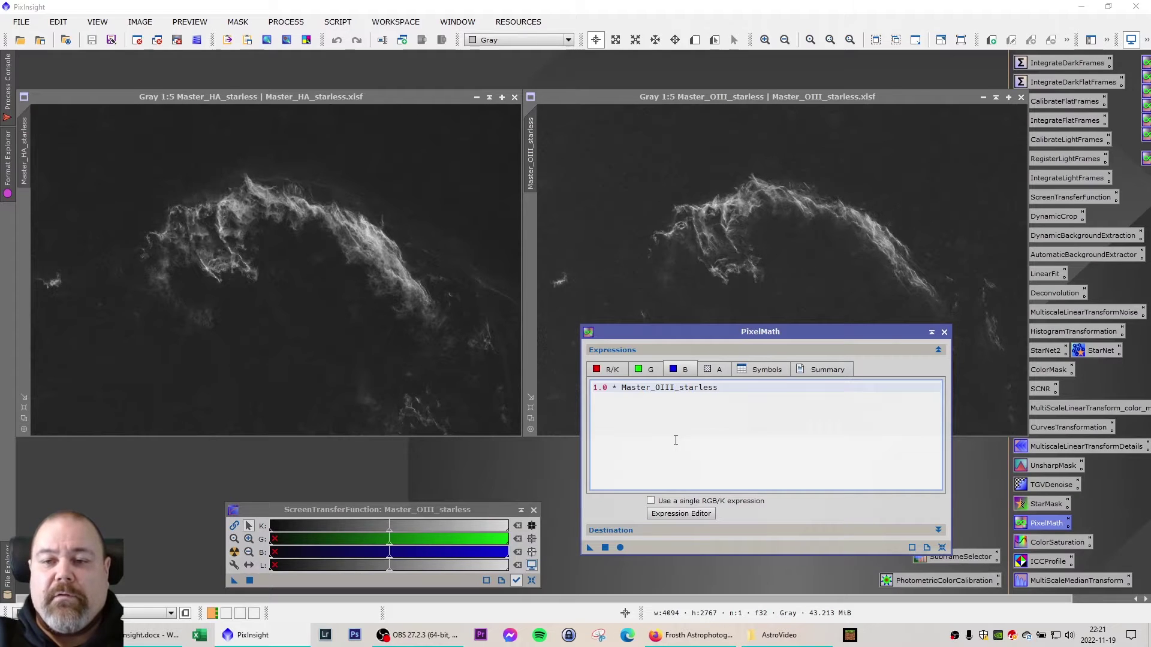
drag(706, 337, 697, 333)
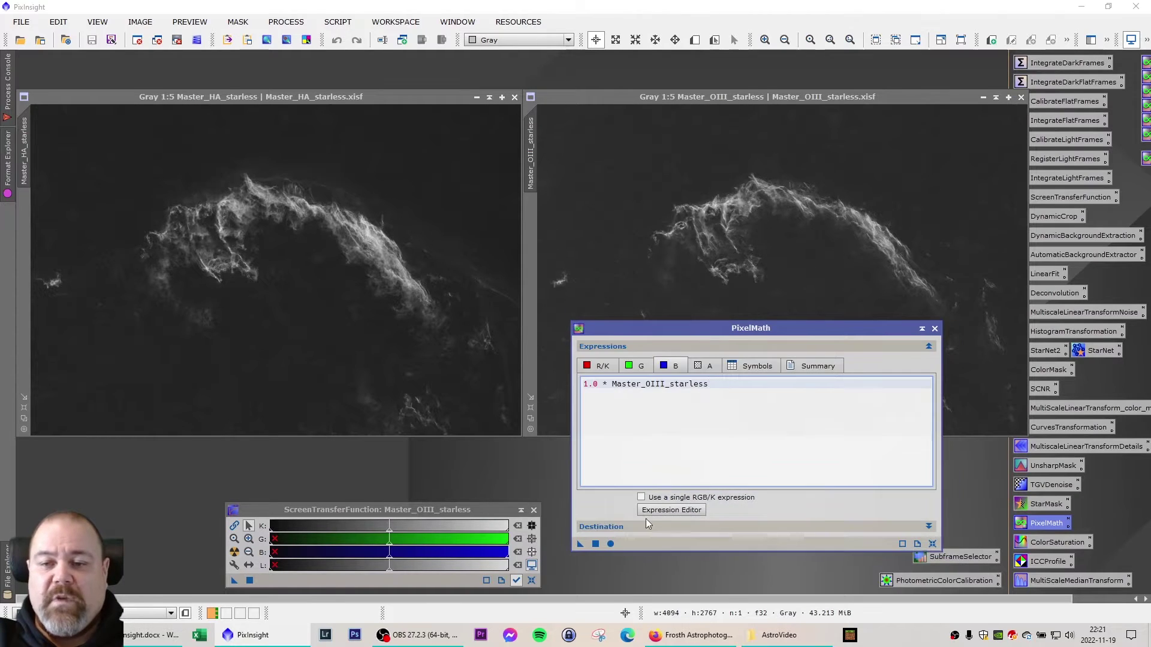
Apply the HOO PixelMath formulas to generate Image03, then position and zoom it for inspection
click(596, 544)
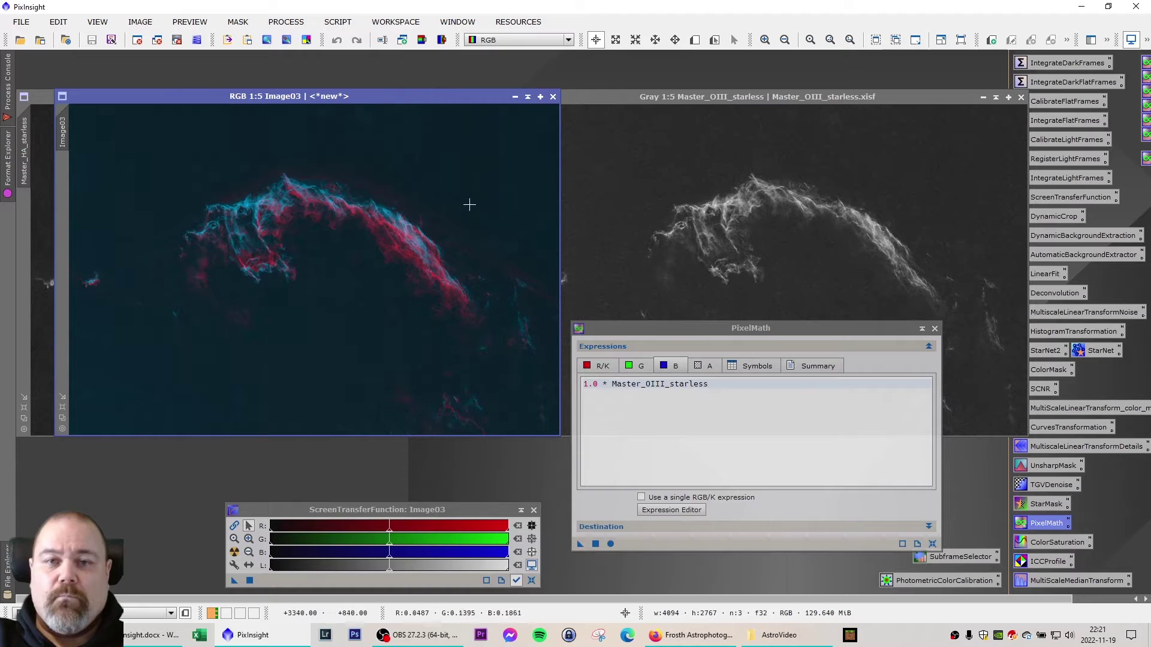
drag(781, 329, 838, 321)
drag(384, 96, 432, 83)
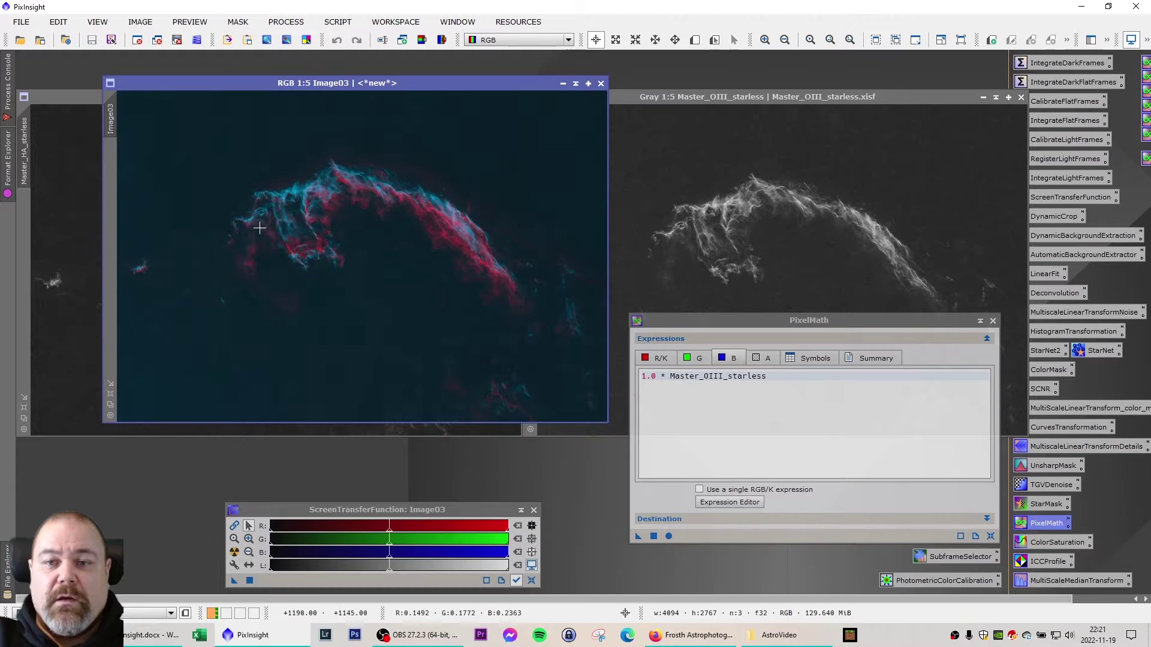
scroll(348, 232, up, 5)
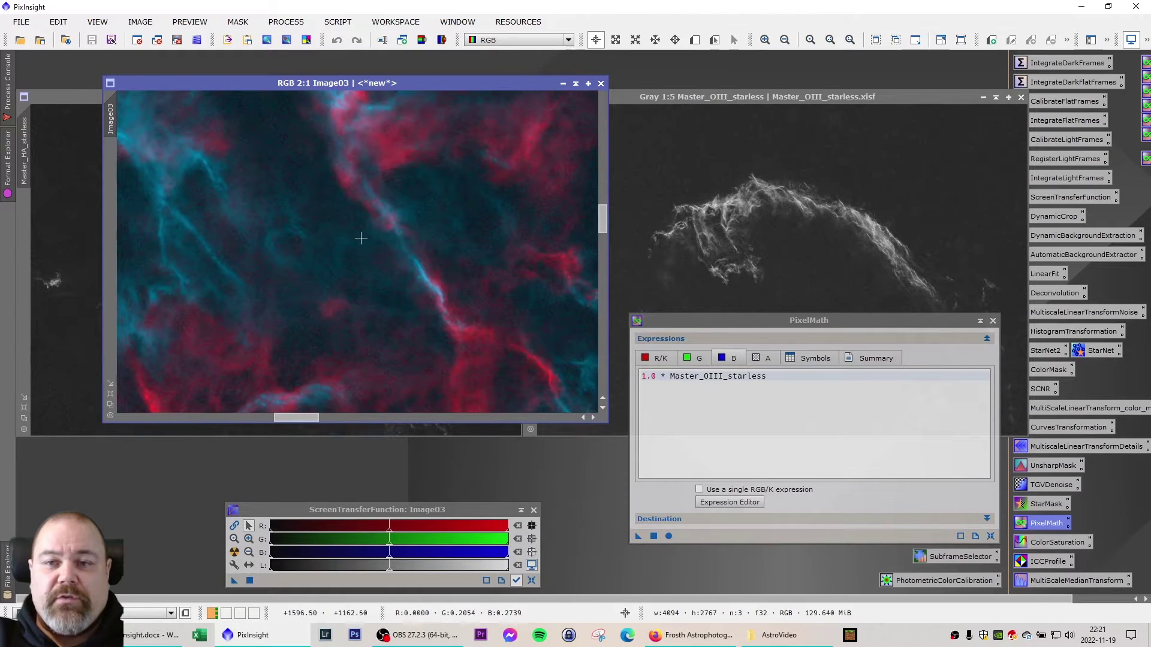
scroll(361, 236, down, 4)
scroll(365, 238, down, 1)
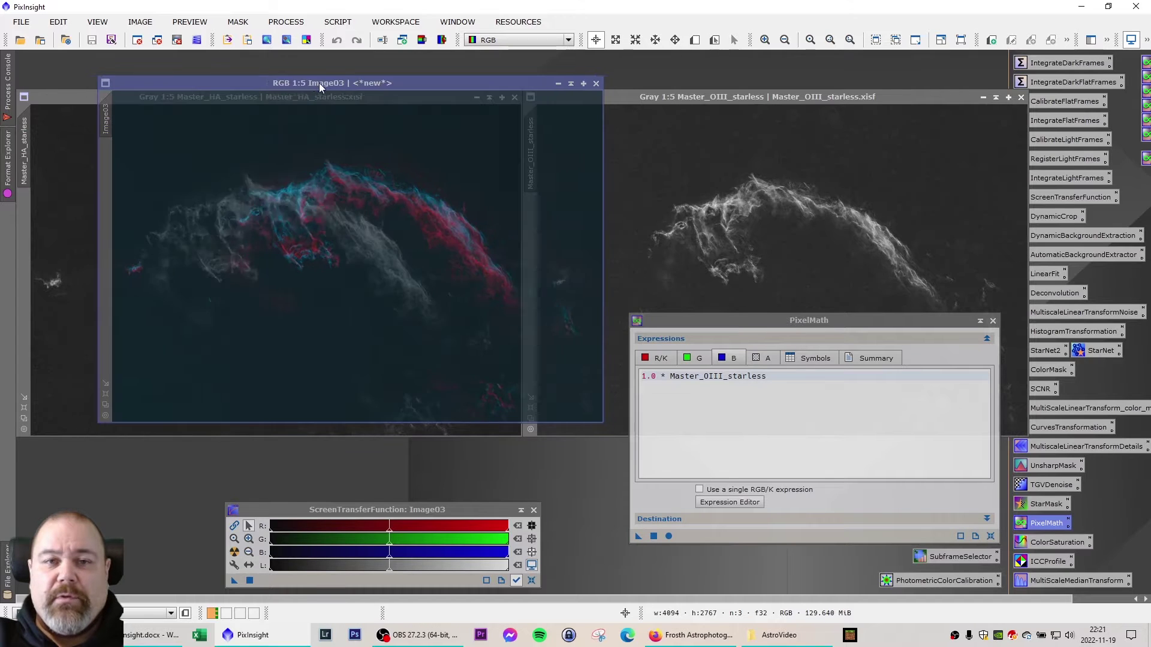
drag(319, 83, 292, 77)
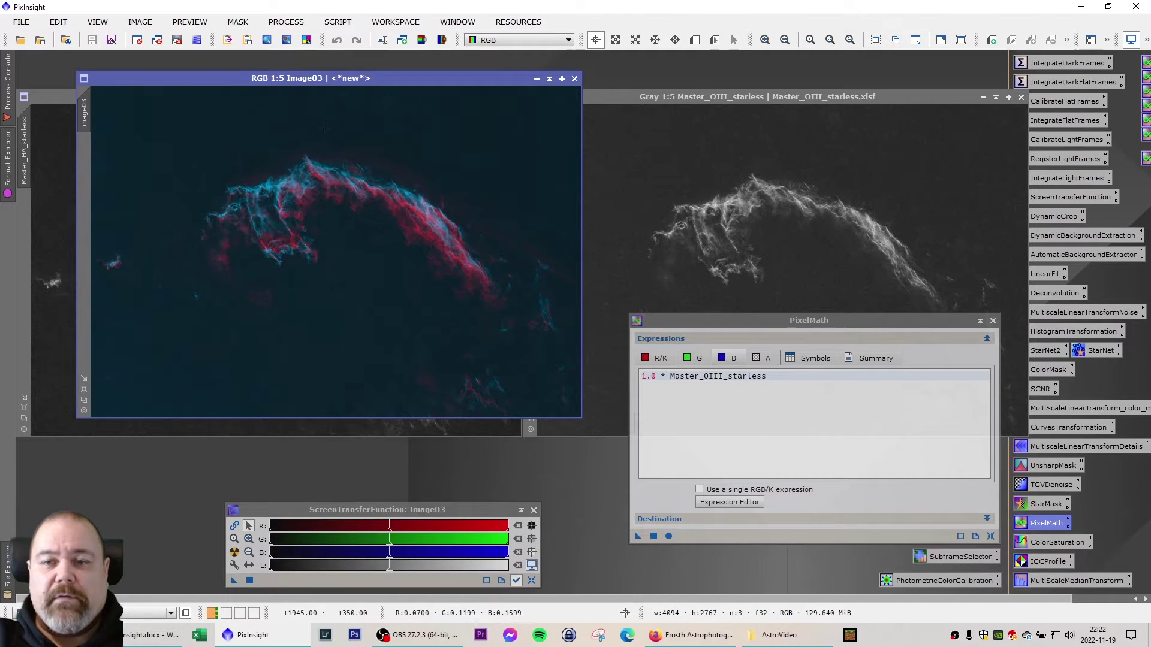
Strip the red formula to plain Ha by deleting the OIII subtraction and 1.5 multiplier
click(656, 358)
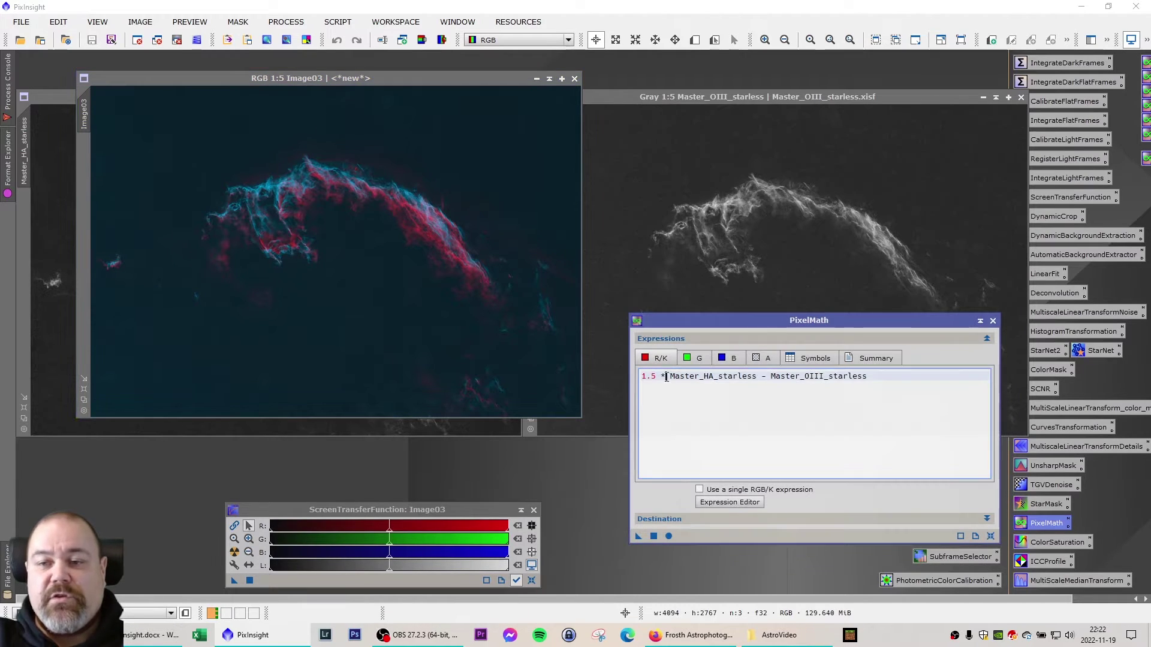
key(shift+Home)
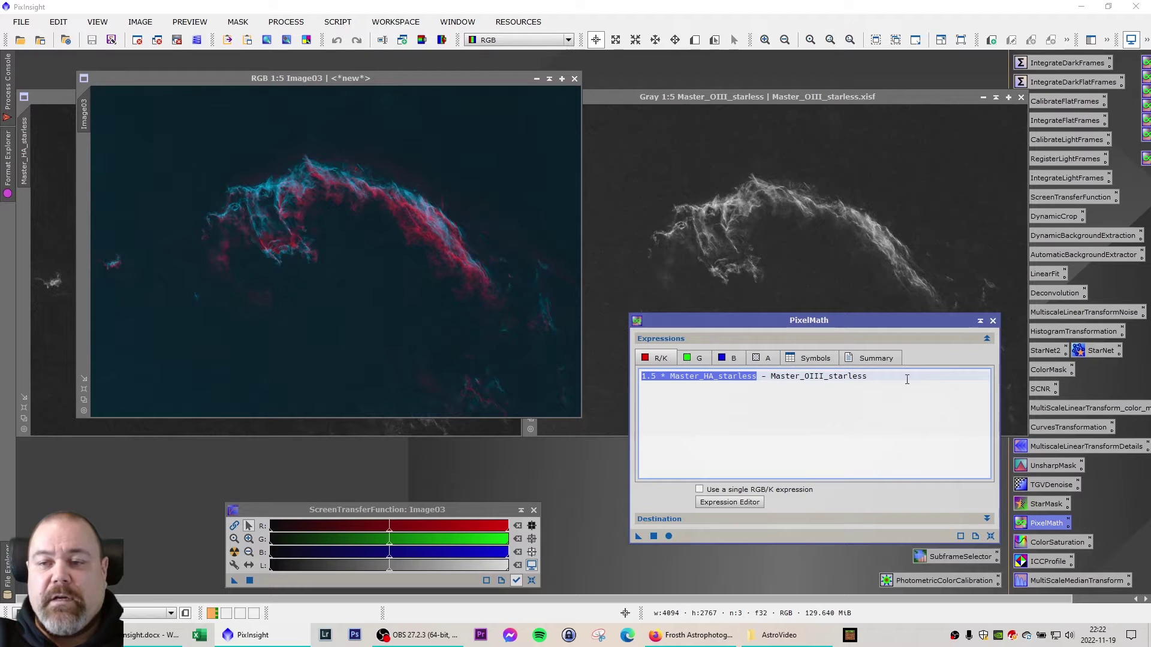
click(904, 378)
drag(763, 378, 949, 377)
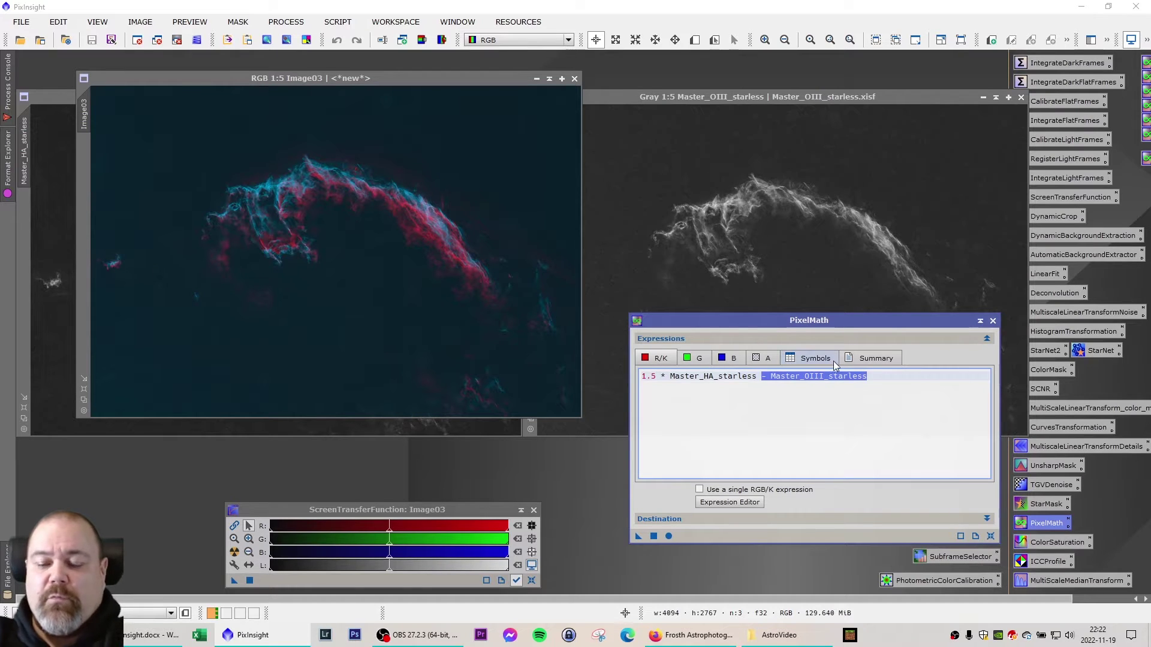
key(Delete)
drag(669, 377, 636, 377)
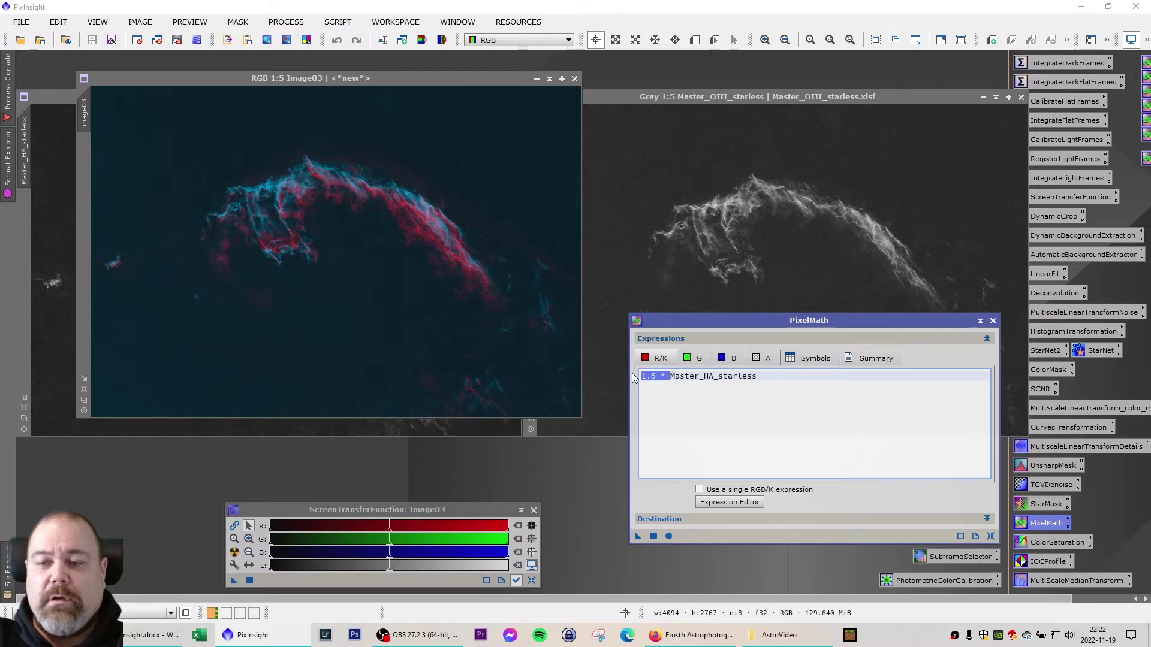
key(Delete)
Remove the 0.75 multiplier from green and the 1.0 multiplier from blue
click(696, 358)
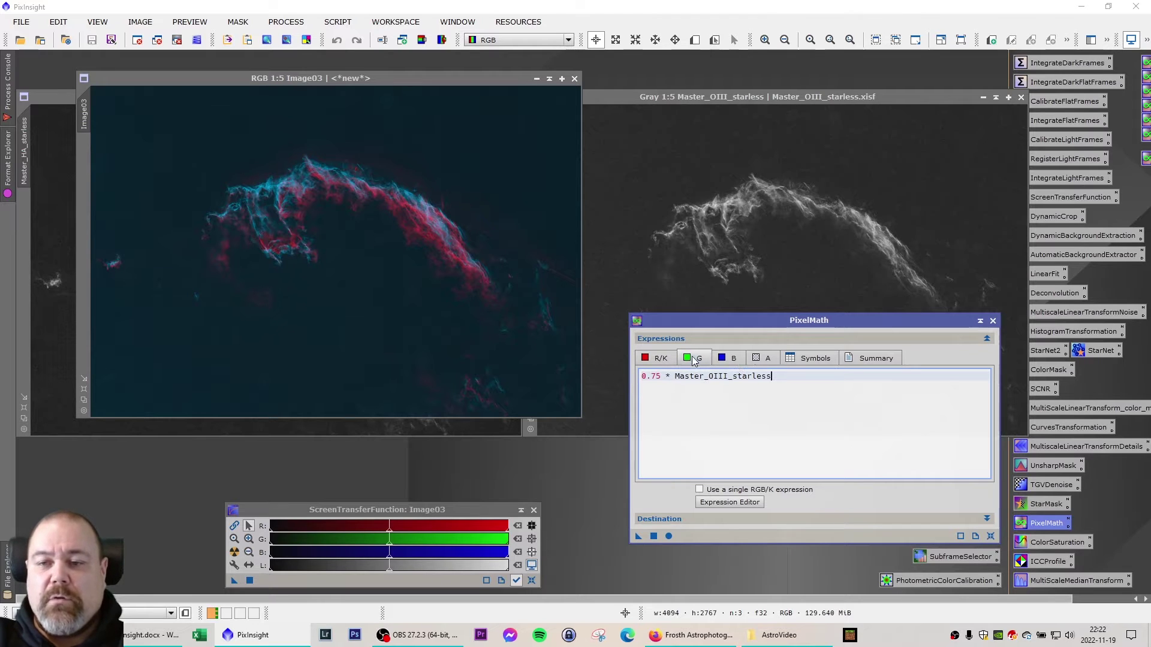
drag(676, 377, 608, 373)
key(Delete)
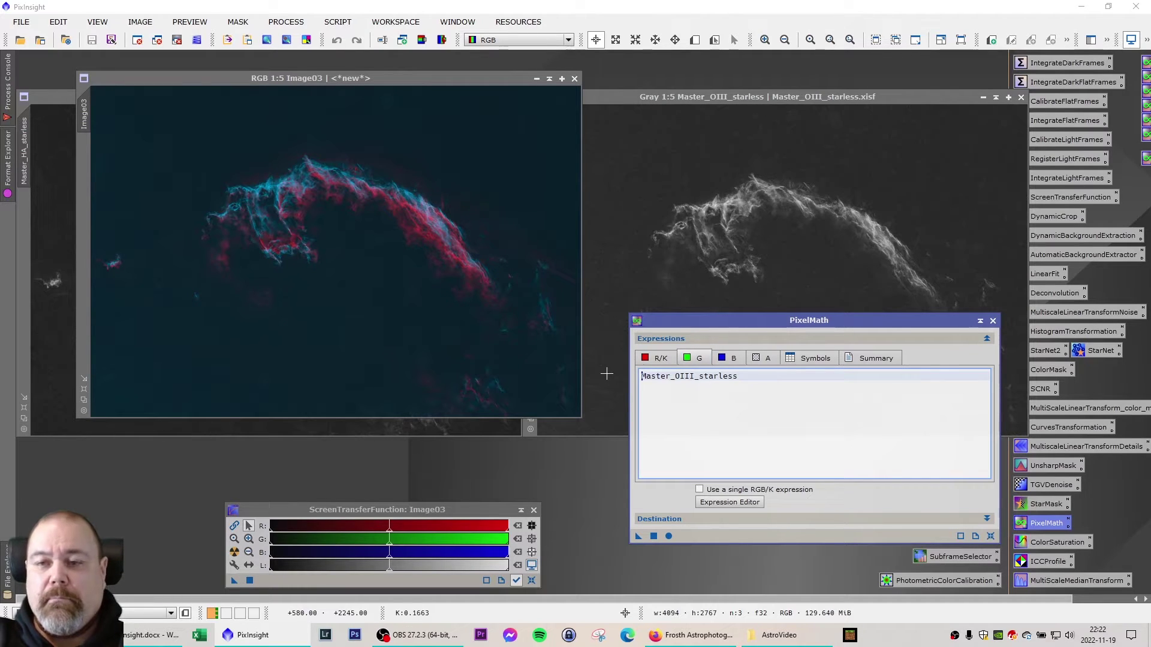
click(730, 358)
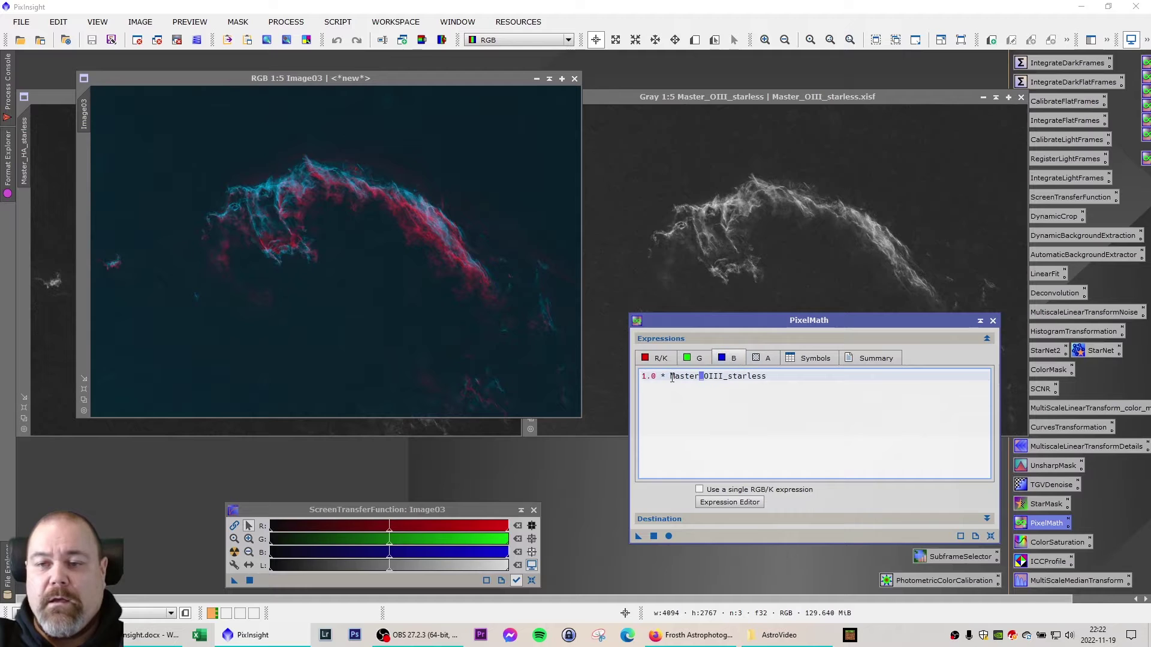
drag(672, 377, 626, 373)
key(Delete)
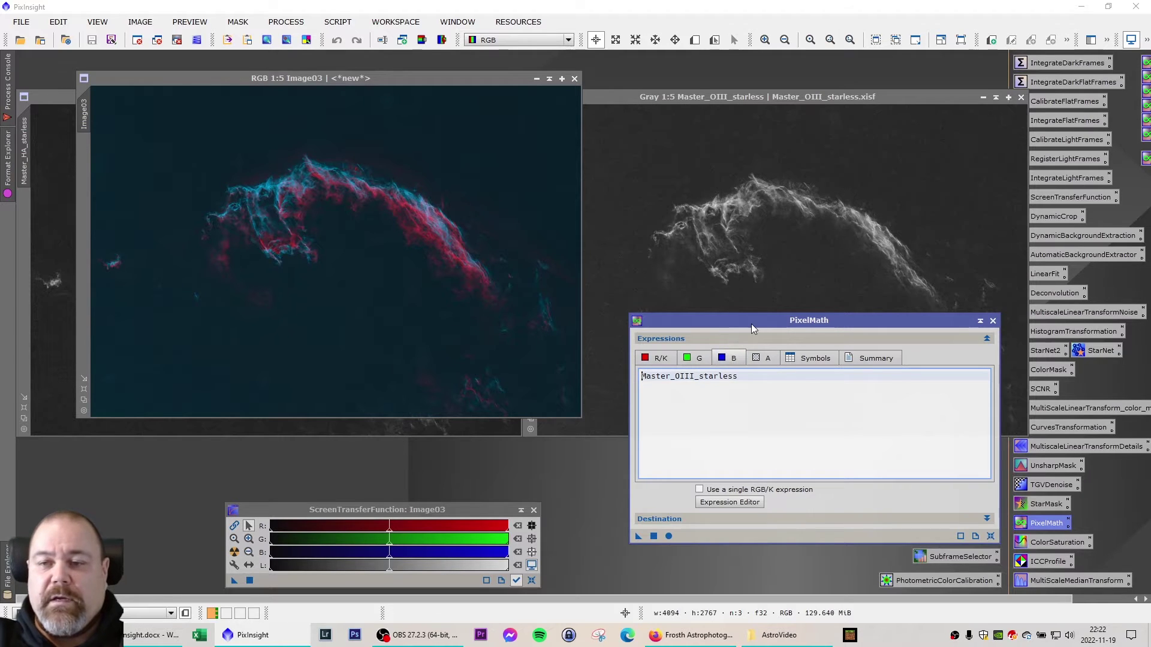
Apply the unweighted formulas as a new instance to create Image04 beside Image03
drag(633, 530, 419, 417)
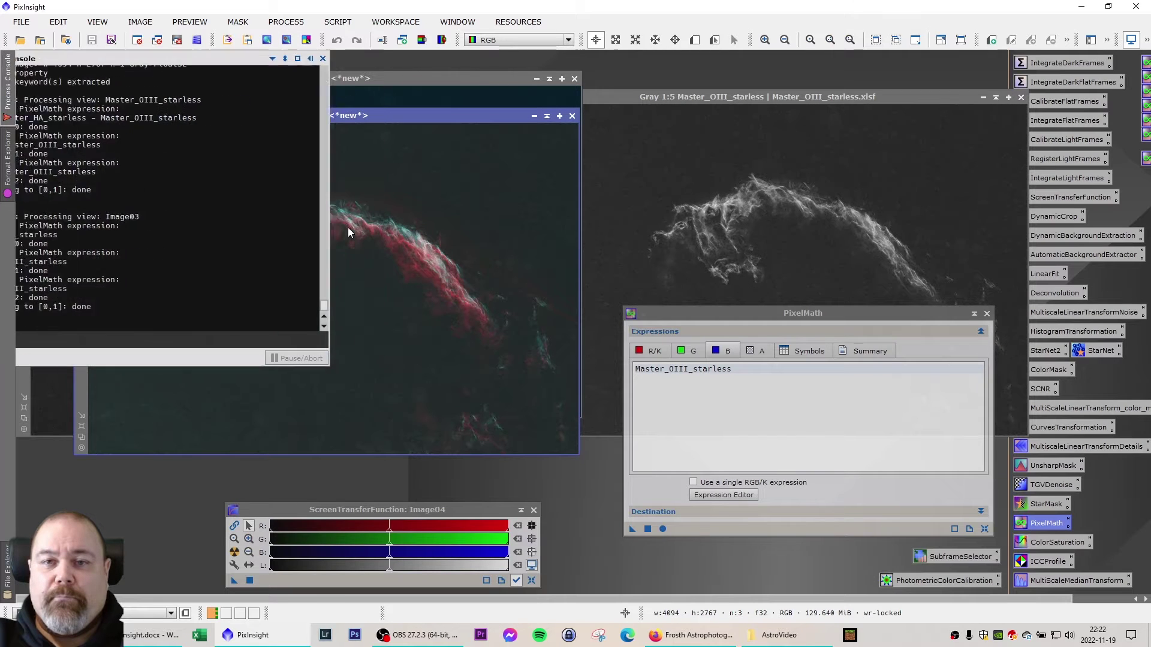
drag(299, 116, 809, 79)
drag(754, 312, 721, 433)
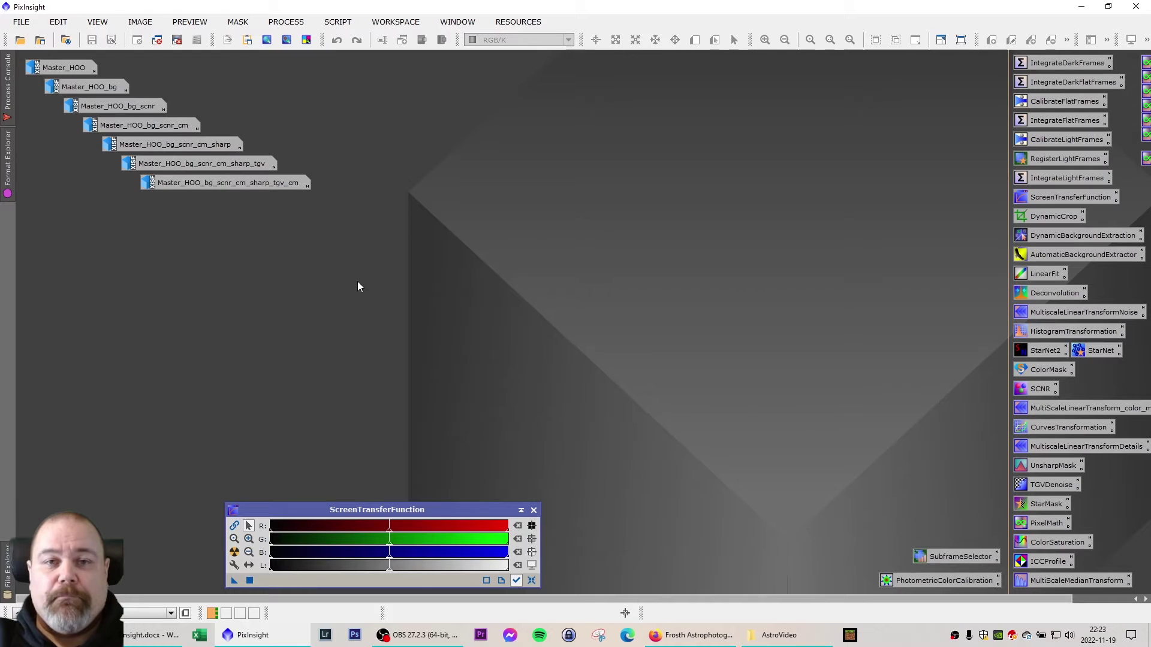
Open the earlier Master_HOO image and arrange it with the STF panel moved aside
double_click(66, 68)
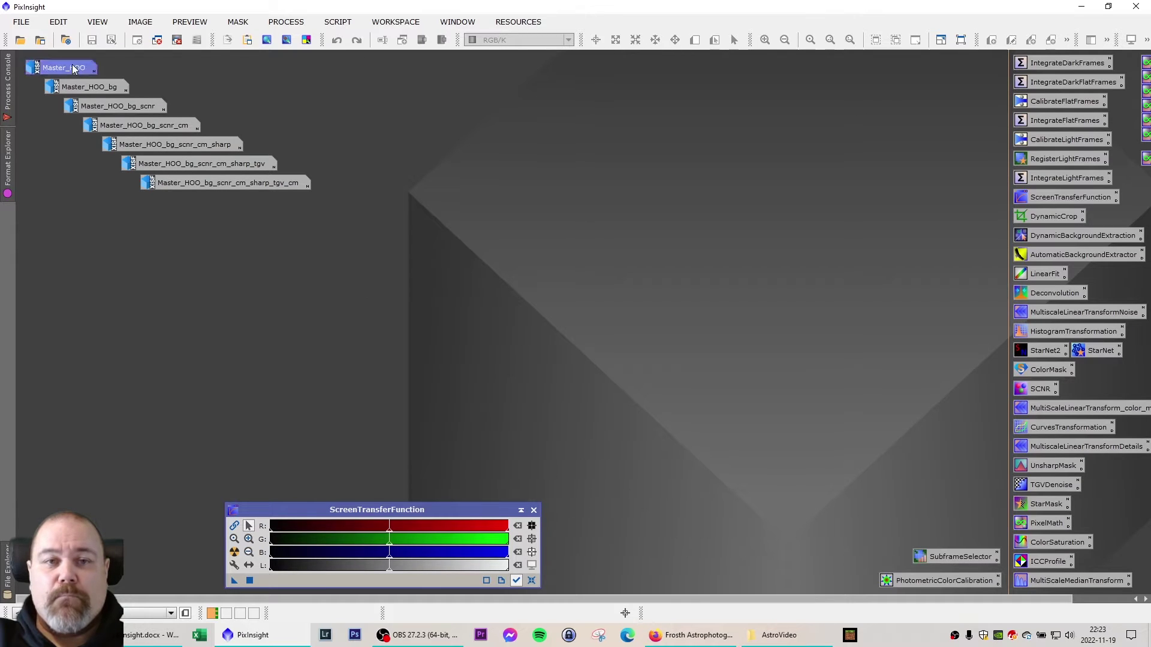
drag(437, 72, 295, 216)
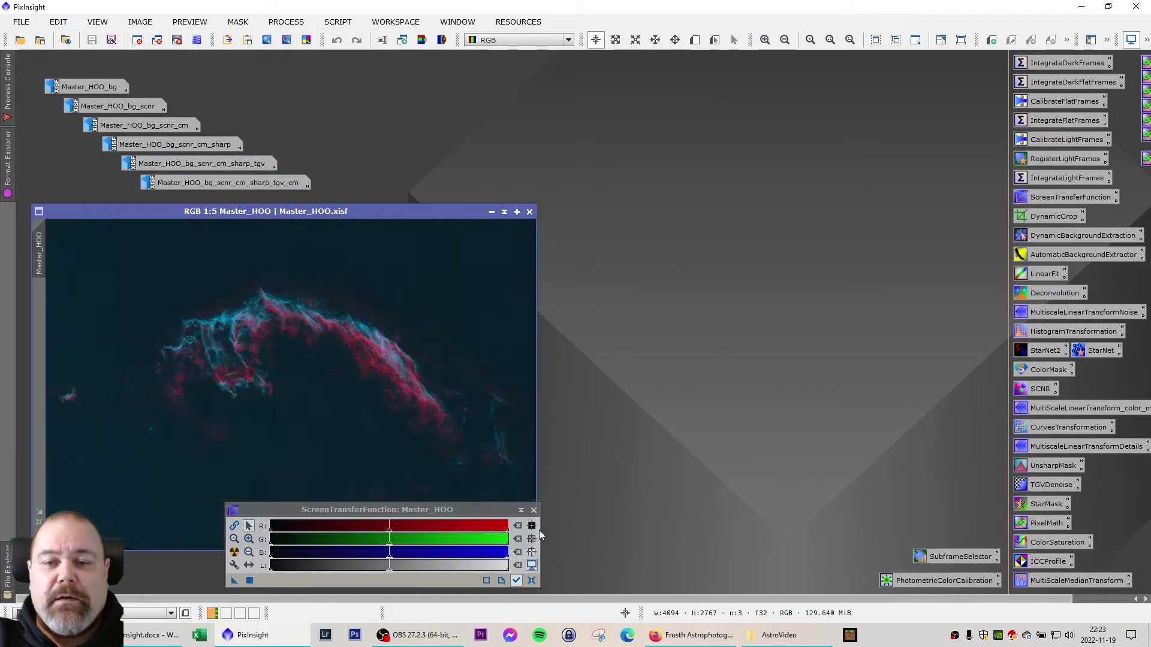
drag(465, 513, 1059, 516)
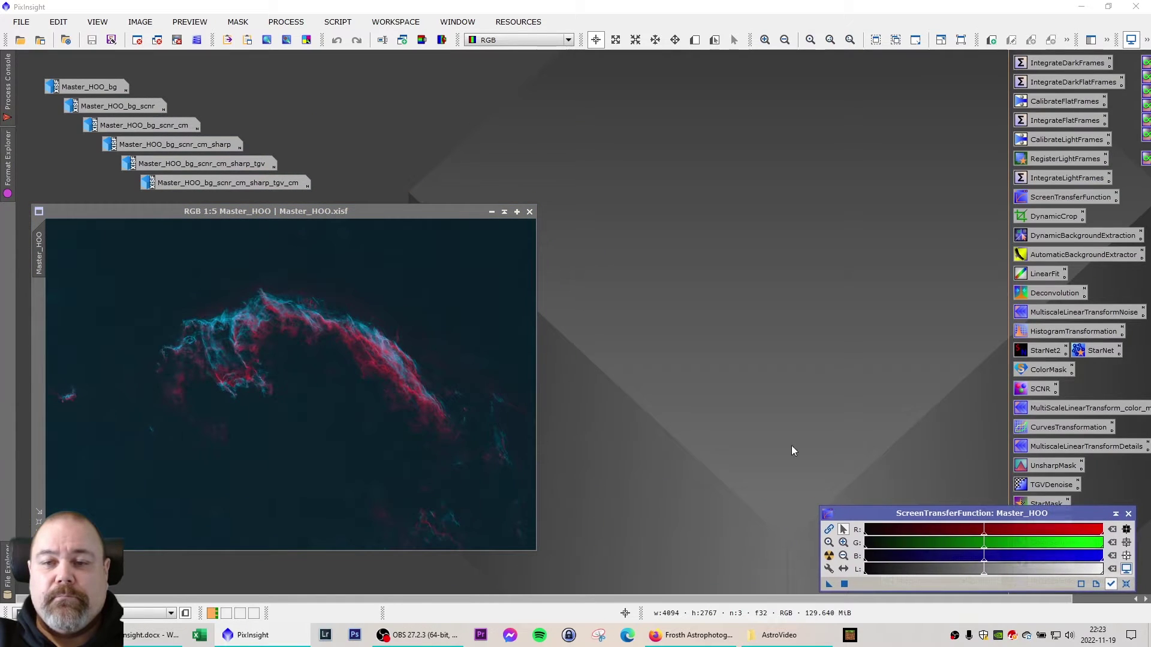
drag(334, 211, 325, 209)
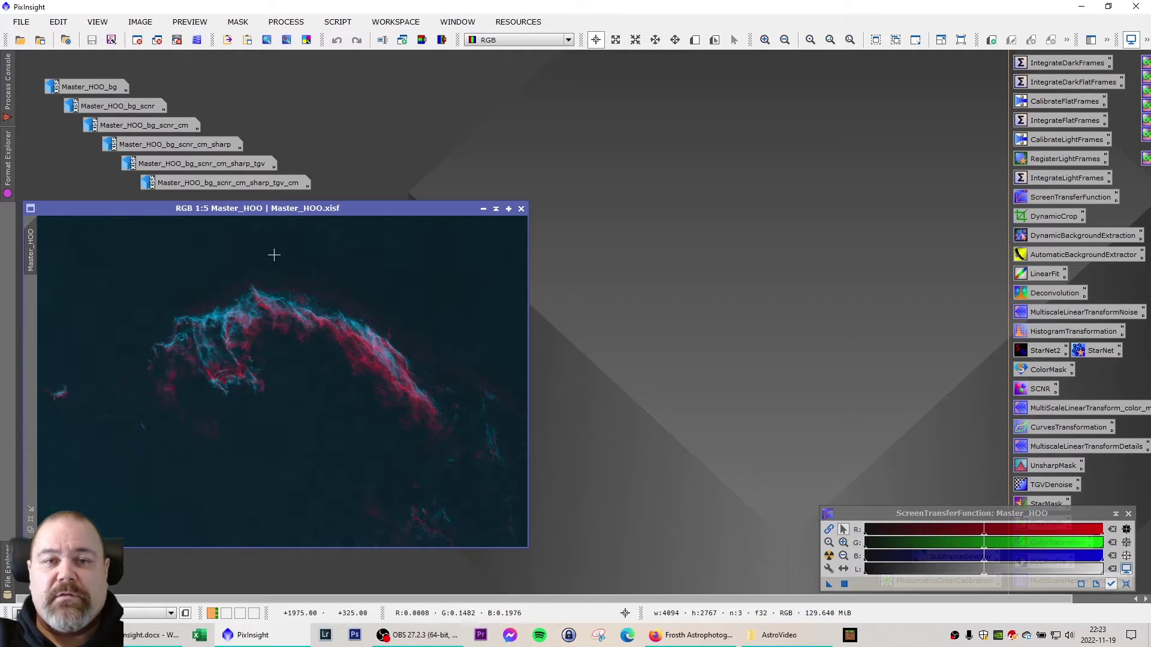
Open Master_HOO_bg for comparison, then close Master_HOO and shift Master_HOO_bg left
double_click(91, 88)
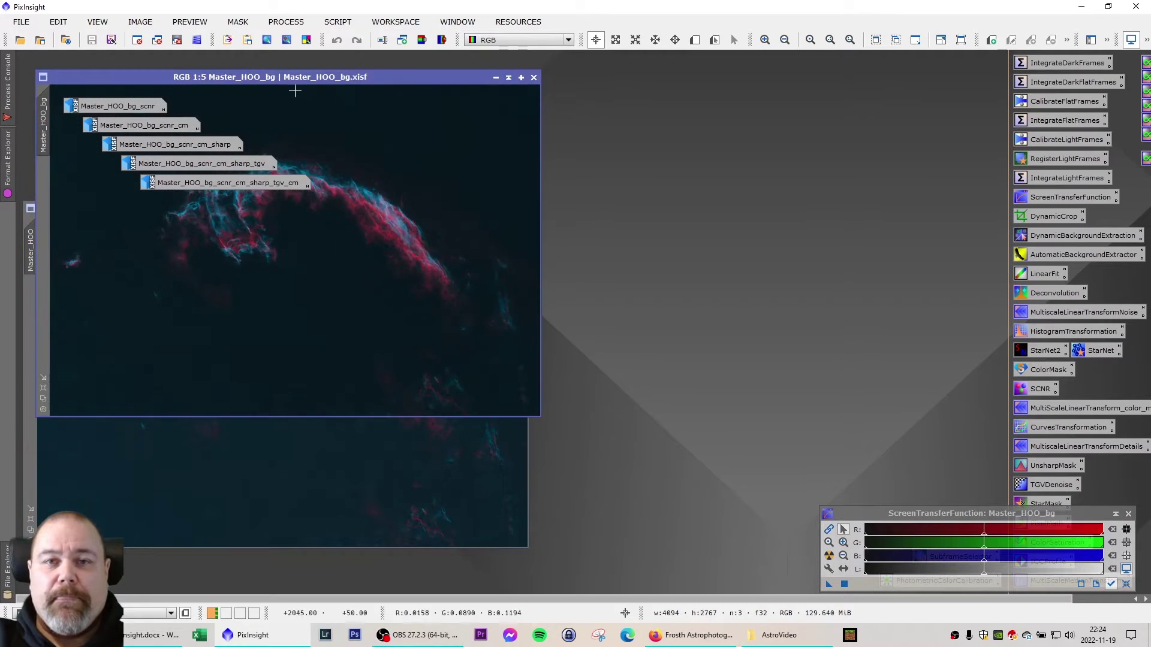
drag(288, 81, 775, 185)
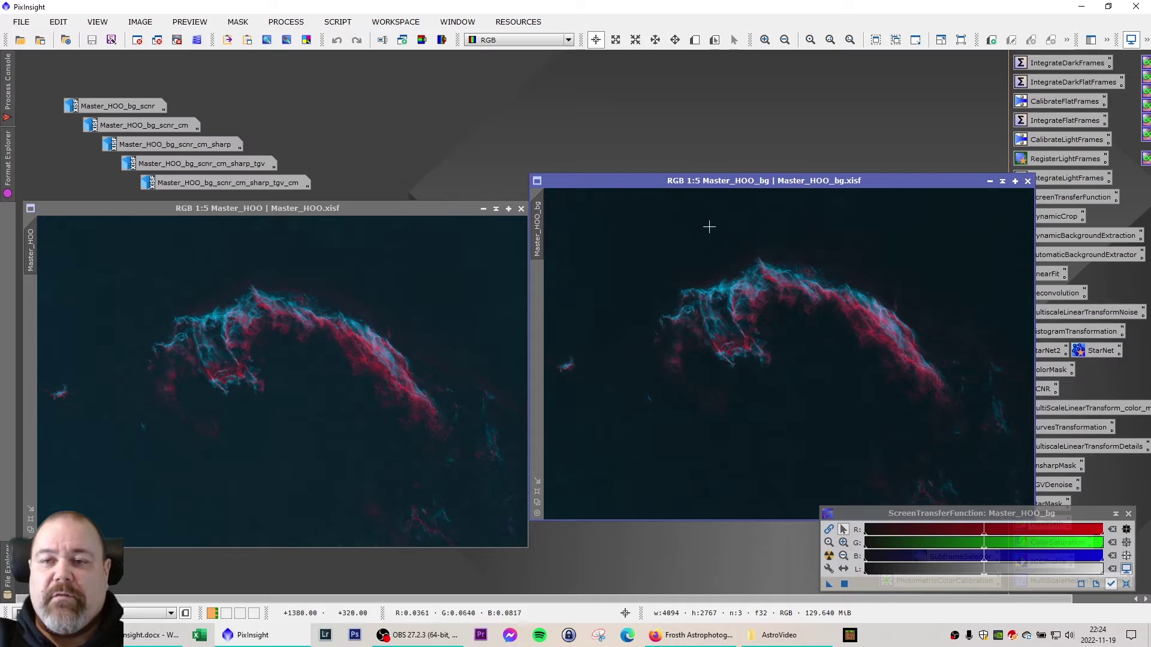
click(520, 209)
drag(700, 183, 217, 214)
Open Master_HOO_bg_scnr beside Master_HOO_bg, then close Master_HOO_bg and move scnr left
double_click(136, 104)
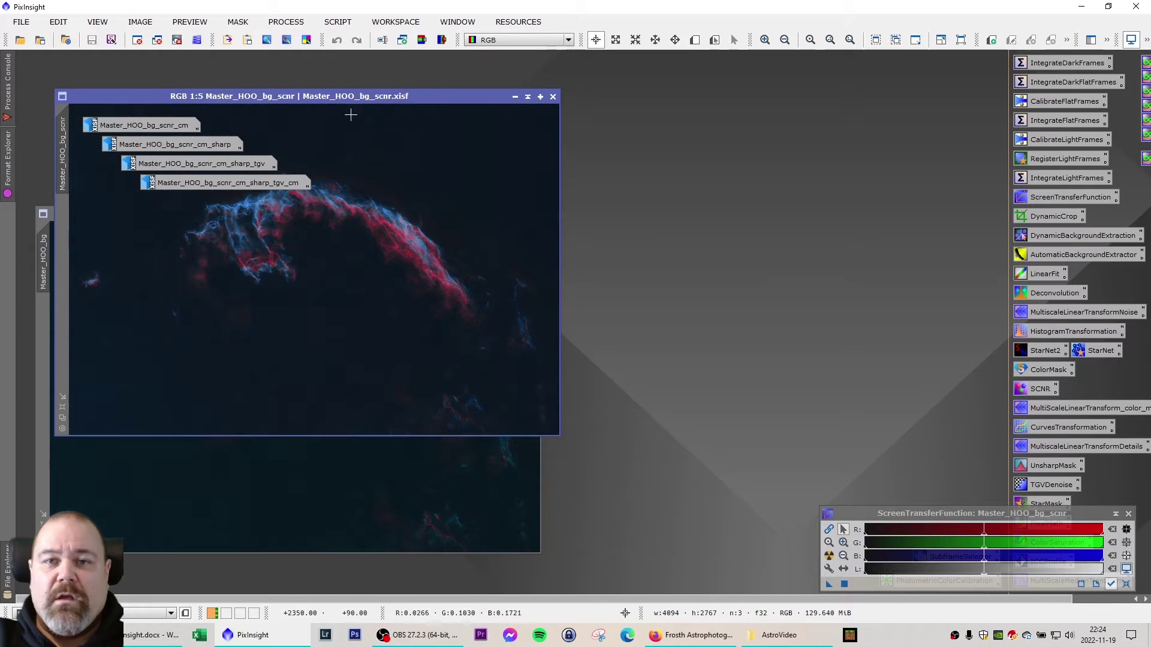
drag(342, 101, 827, 215)
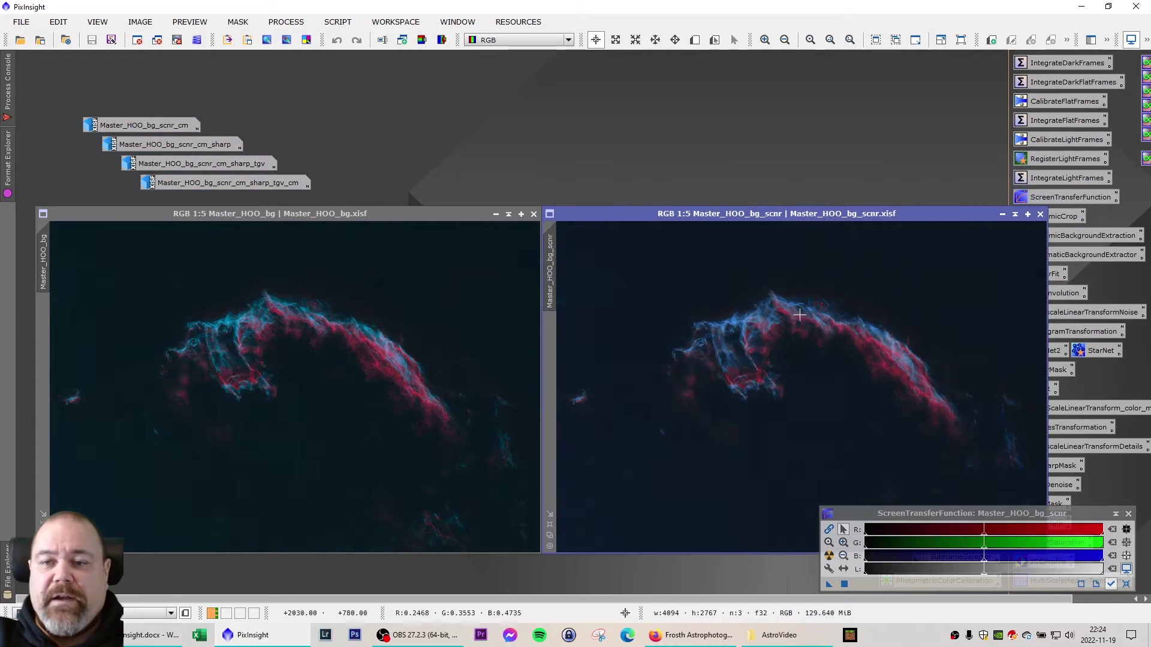
click(533, 214)
drag(590, 214, 77, 221)
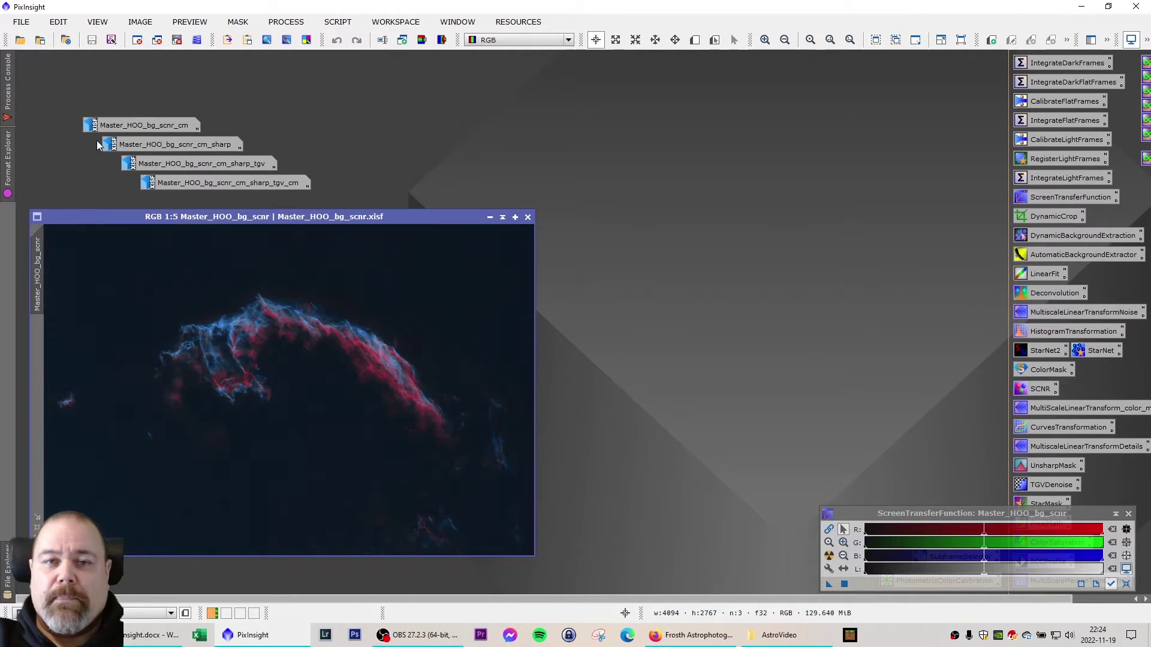
Open Master_HOO_bg_scnr_cm beside the scnr image, close scnr, and move cm left
double_click(125, 124)
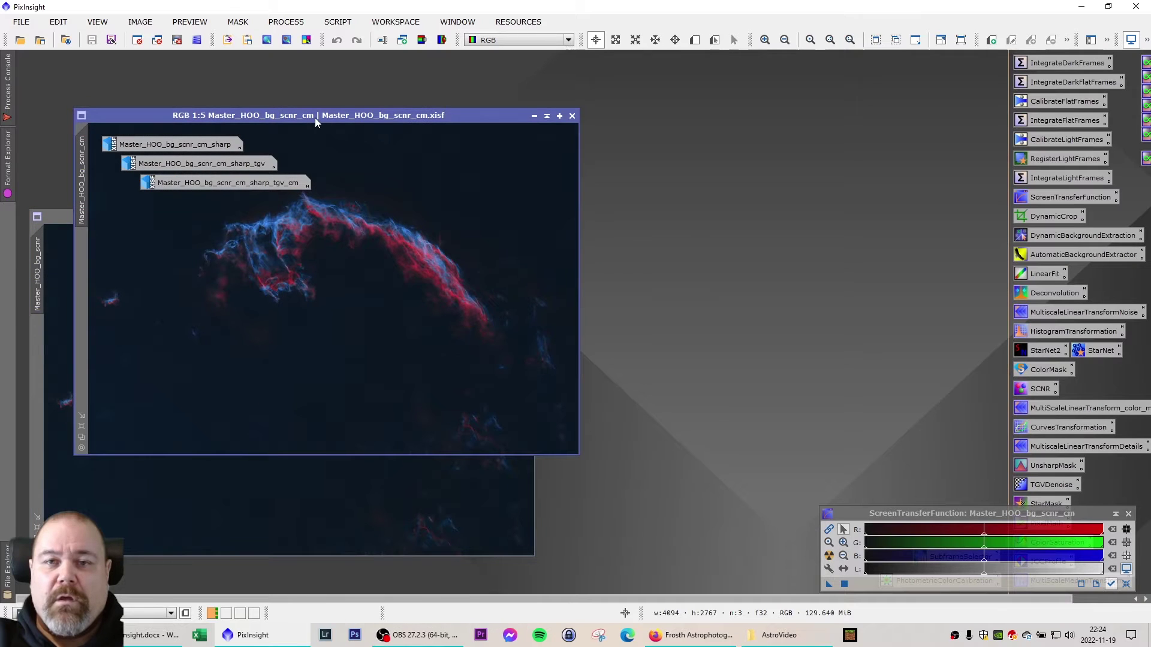
drag(315, 118, 774, 219)
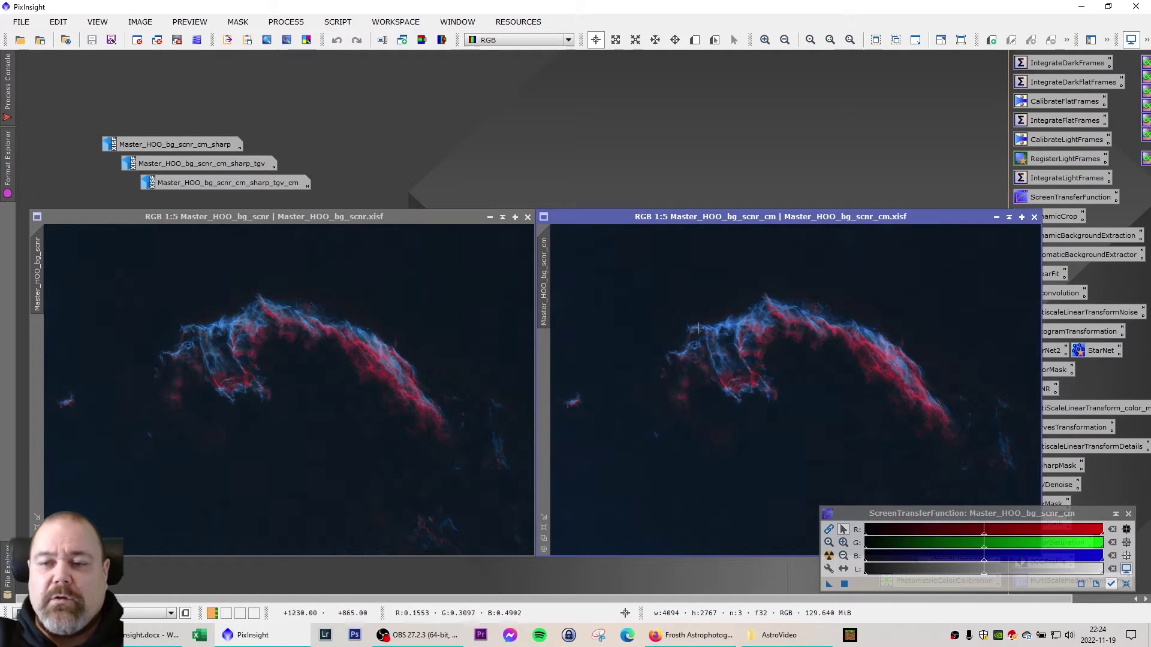
click(529, 217)
drag(603, 220, 103, 225)
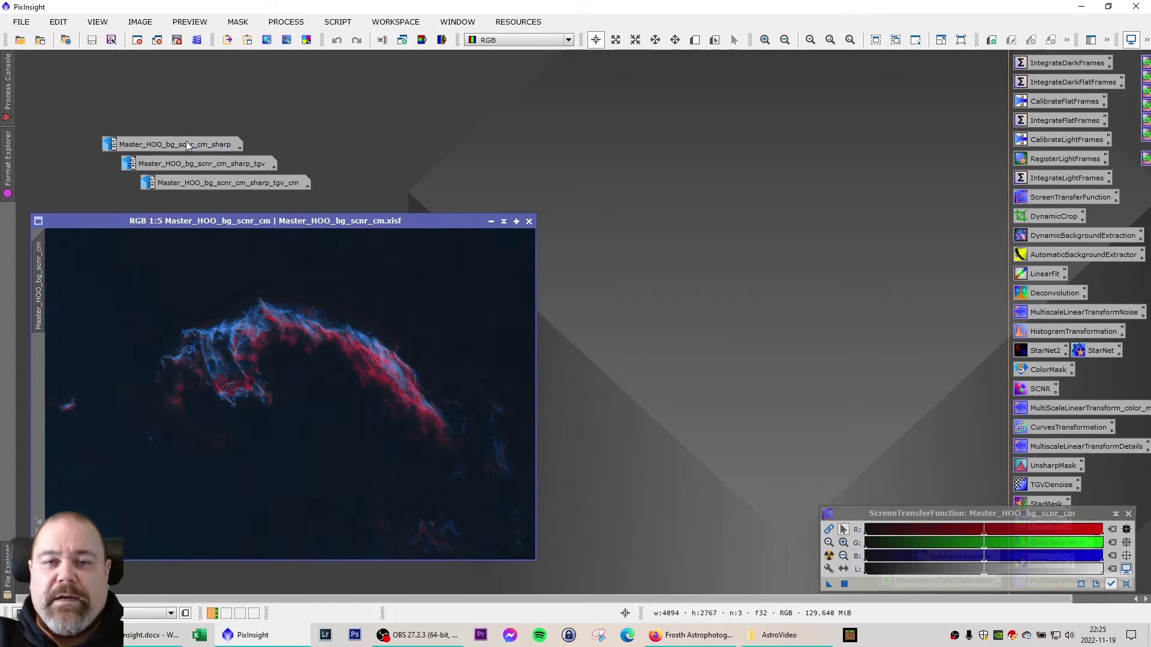
Open Master_HOO_bg_scnr_cm_sharp and place it beside the cm image
double_click(187, 145)
drag(700, 174, 685, 160)
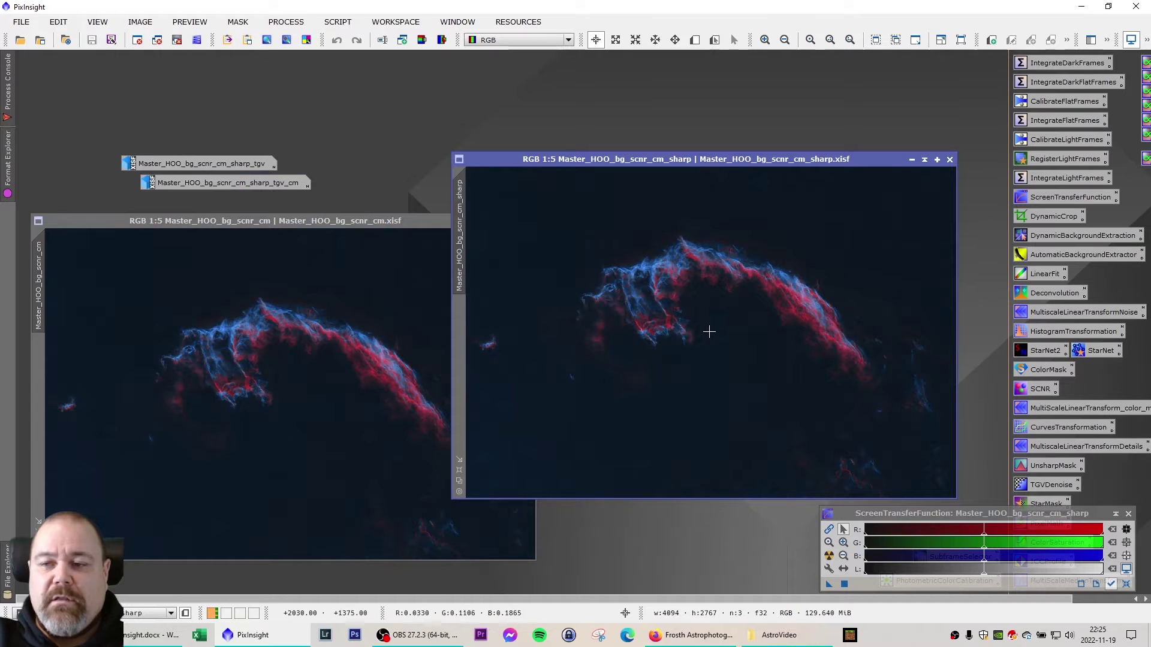
drag(683, 158, 763, 219)
scroll(728, 347, down, 2)
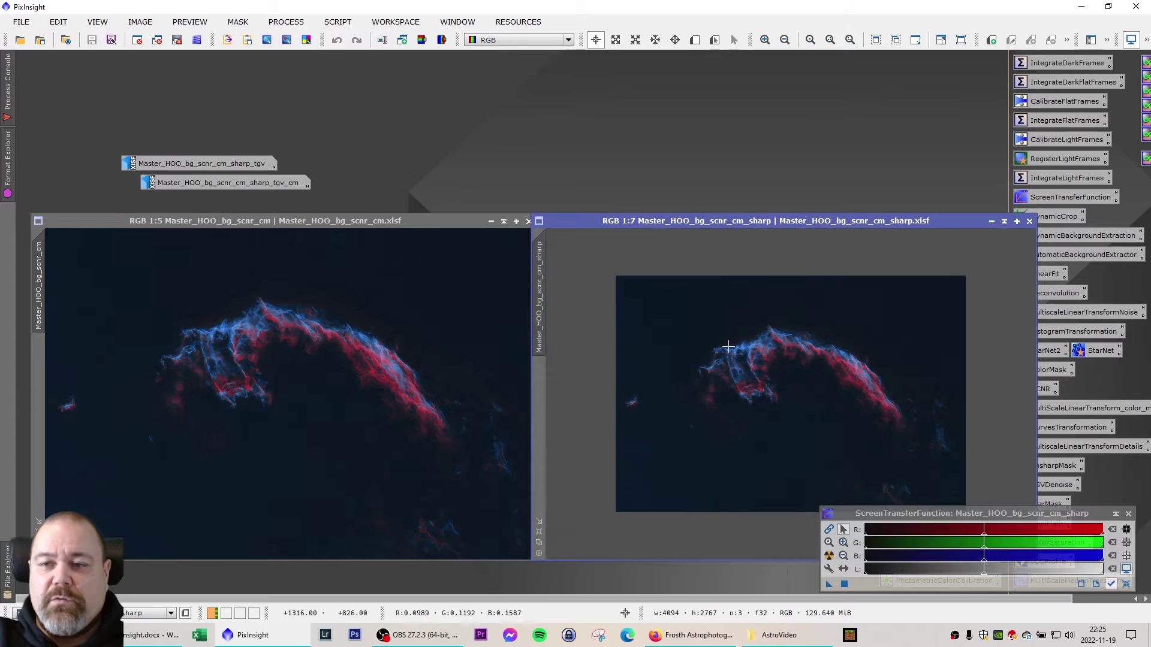
scroll(728, 347, up, 7)
Zoom into the cm and sharp views to compare their fine filament detail
click(147, 341)
scroll(147, 341, up, 3)
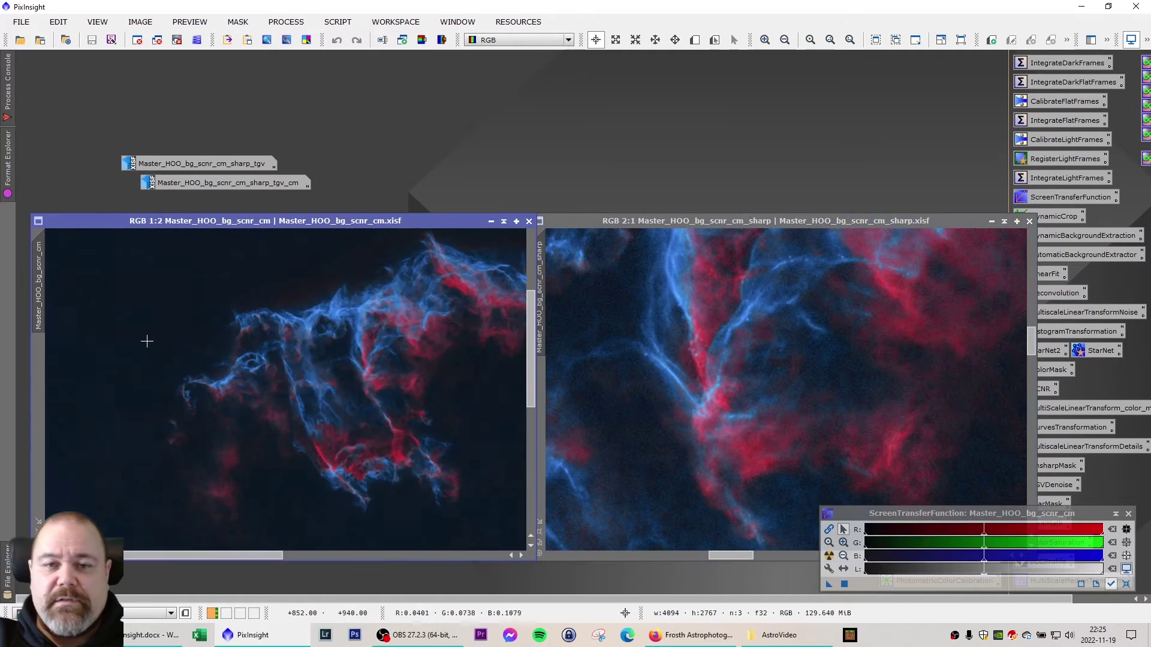
scroll(147, 341, up, 1)
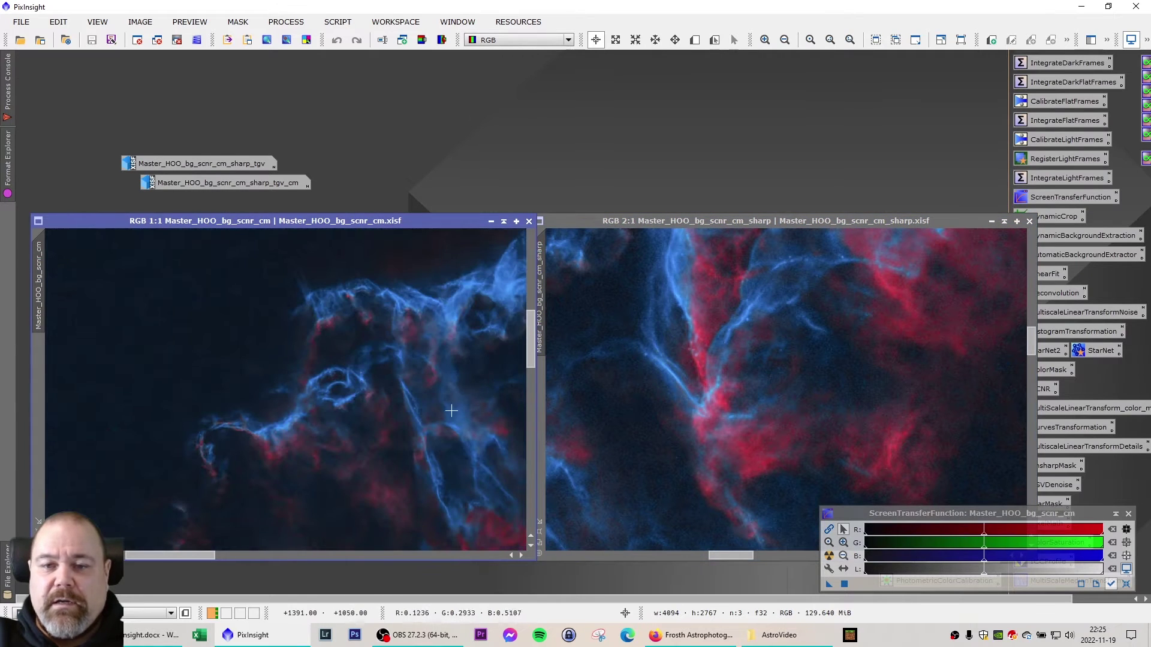
drag(192, 556, 243, 561)
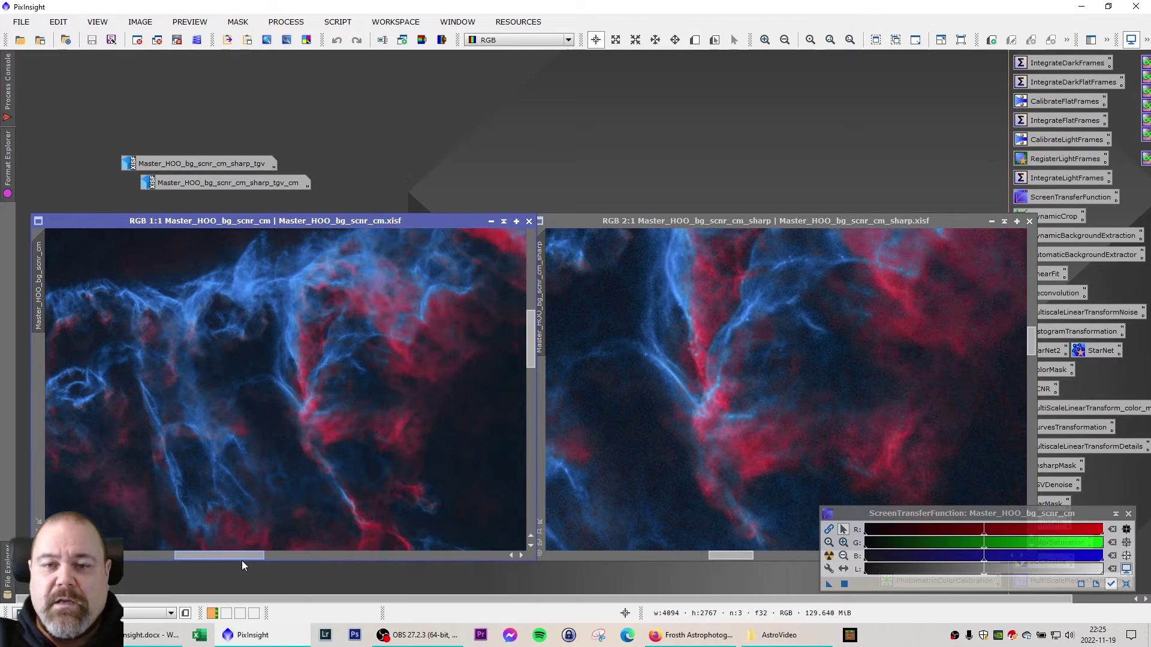
drag(528, 344, 544, 385)
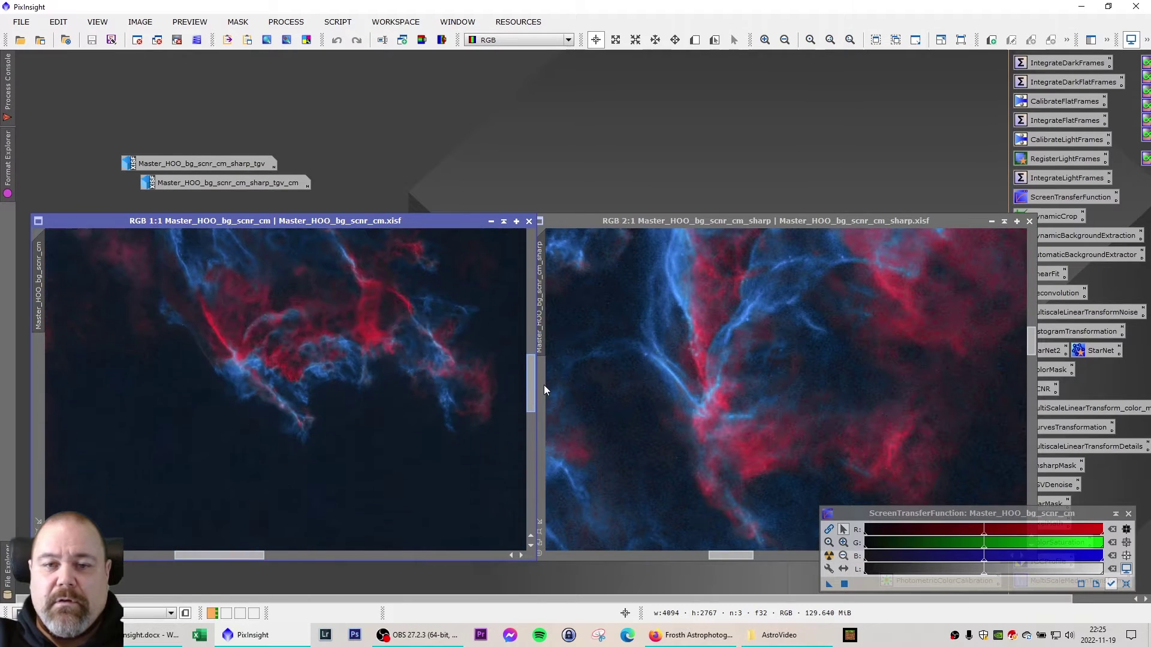
scroll(217, 350, up, 1)
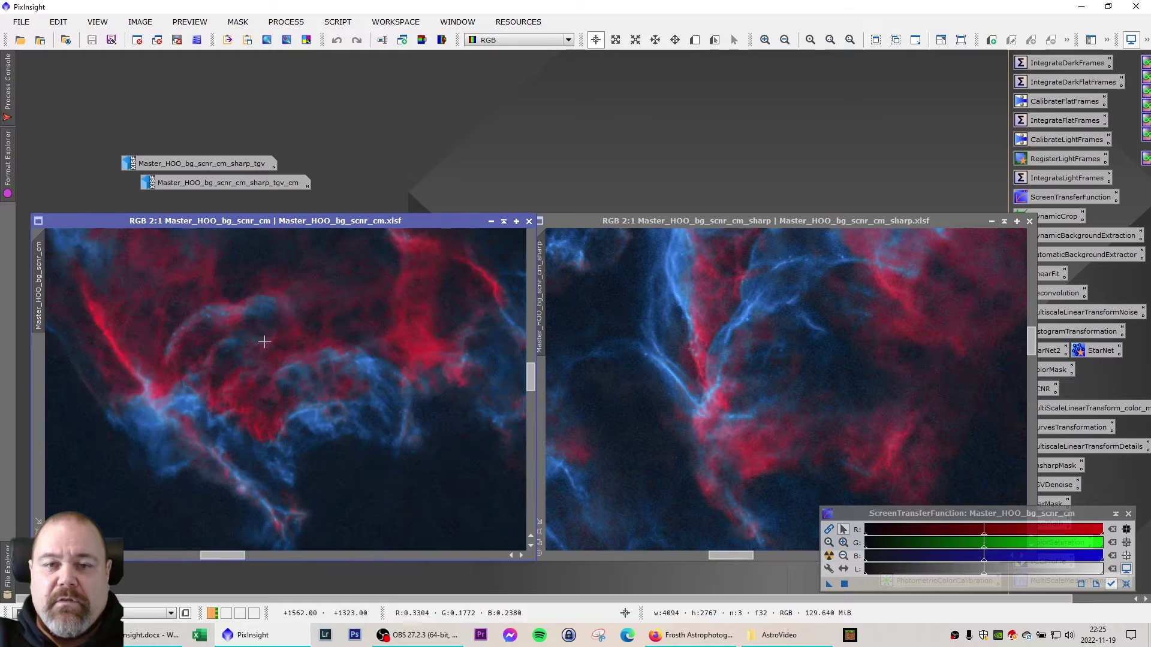
scroll(708, 396, down, 1)
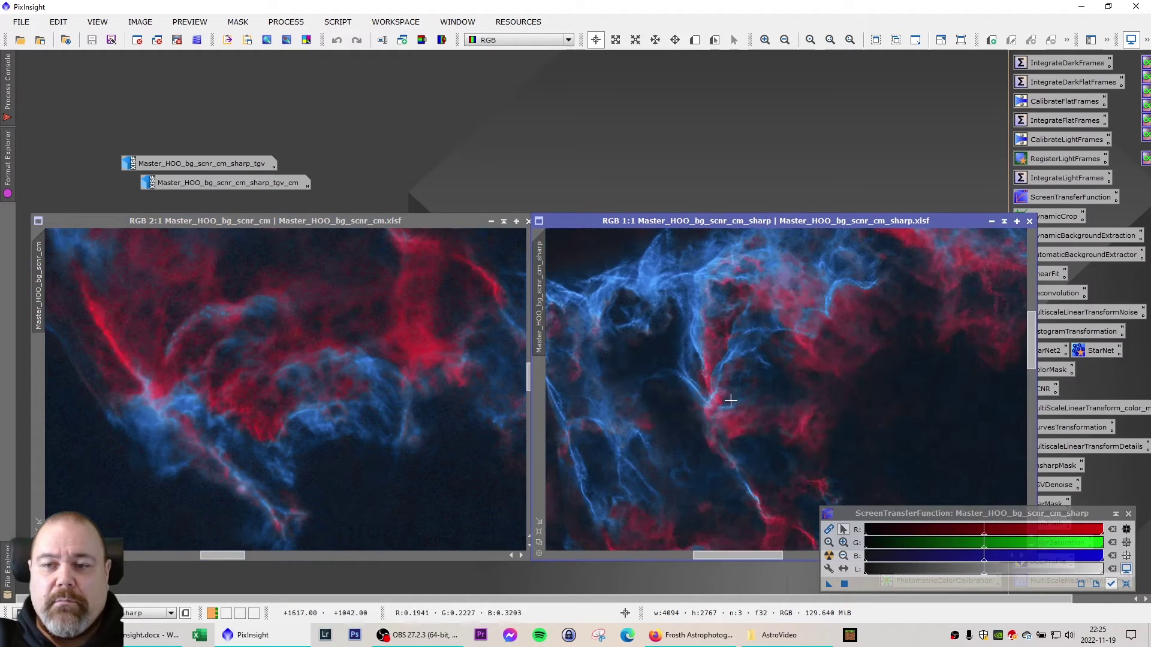
scroll(742, 446, up, 2)
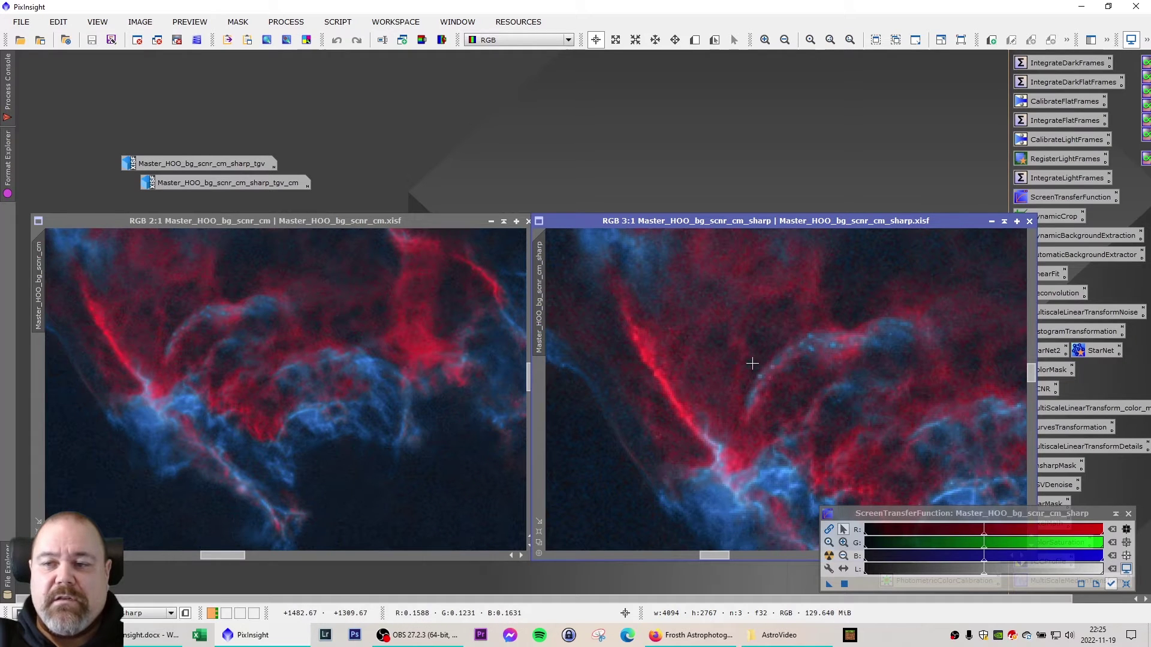
scroll(754, 364, down, 1)
scroll(749, 364, down, 5)
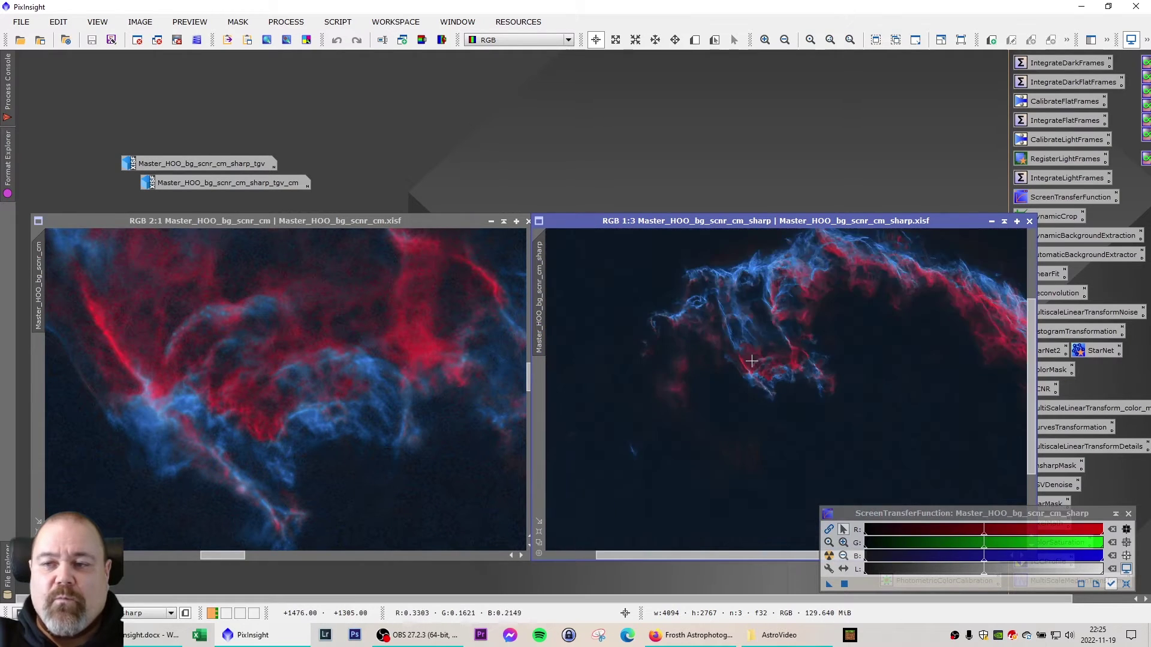
scroll(411, 350, down, 5)
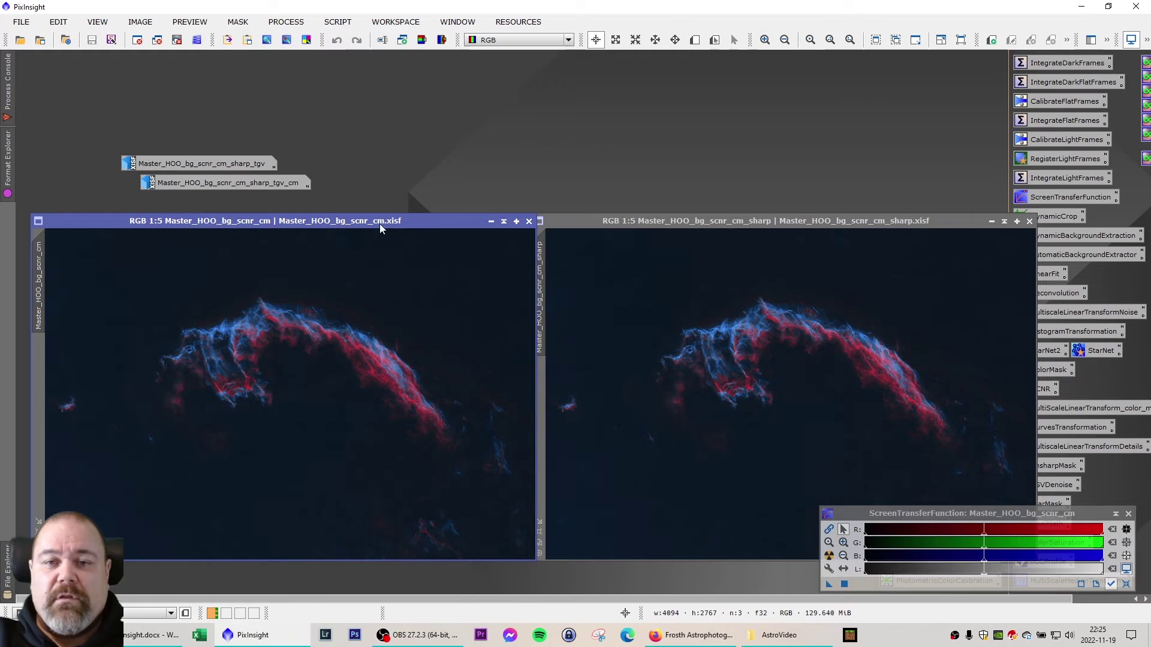
Close the cm image and open Master_HOO_bg_scnr_cm_sharp_tgv beside the sharp version
click(528, 222)
double_click(202, 163)
drag(379, 156, 772, 188)
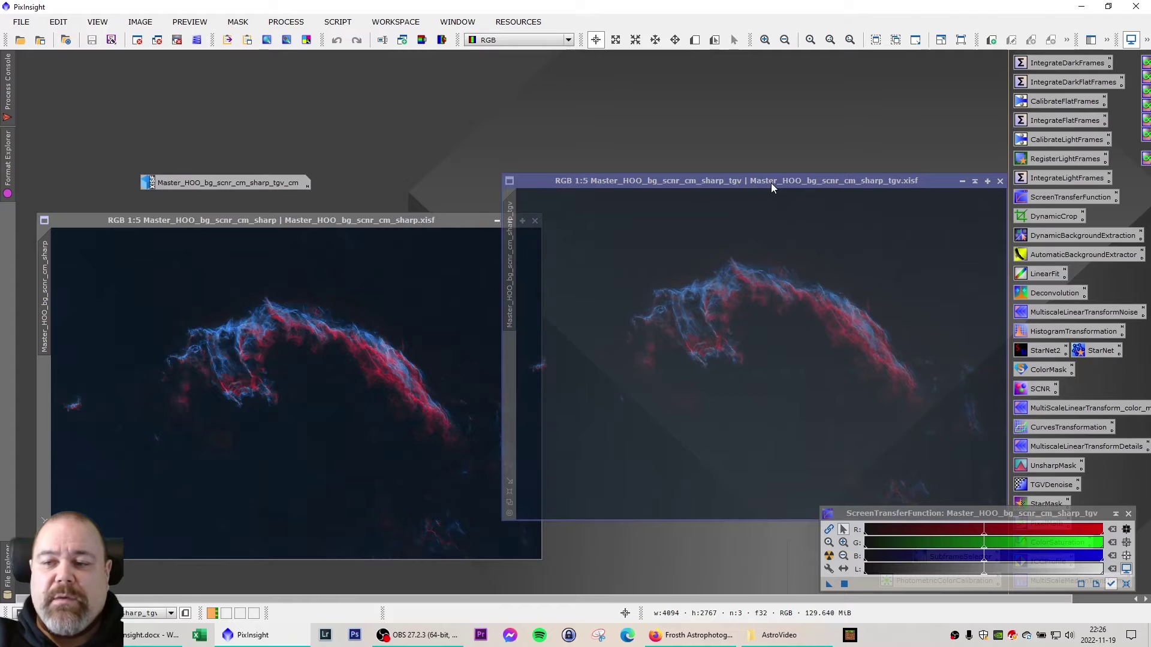
drag(772, 186, 754, 223)
Zoom in and out on the sharp and tgv views to compare noise reduction
scroll(610, 365, up, 5)
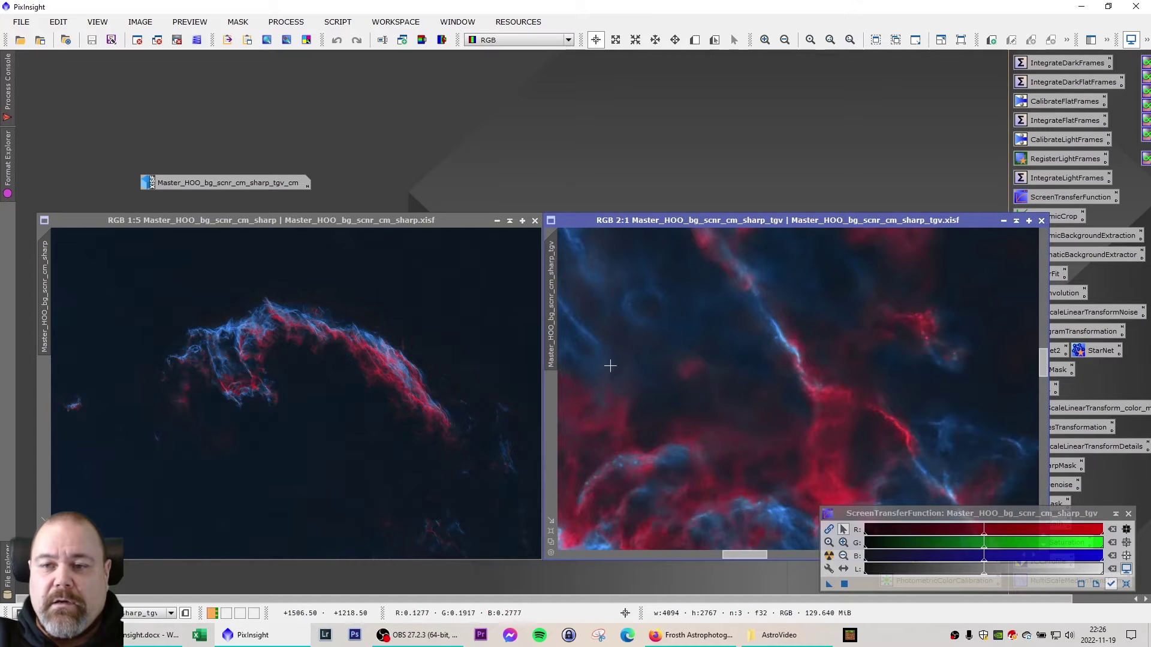
scroll(367, 365, up, 7)
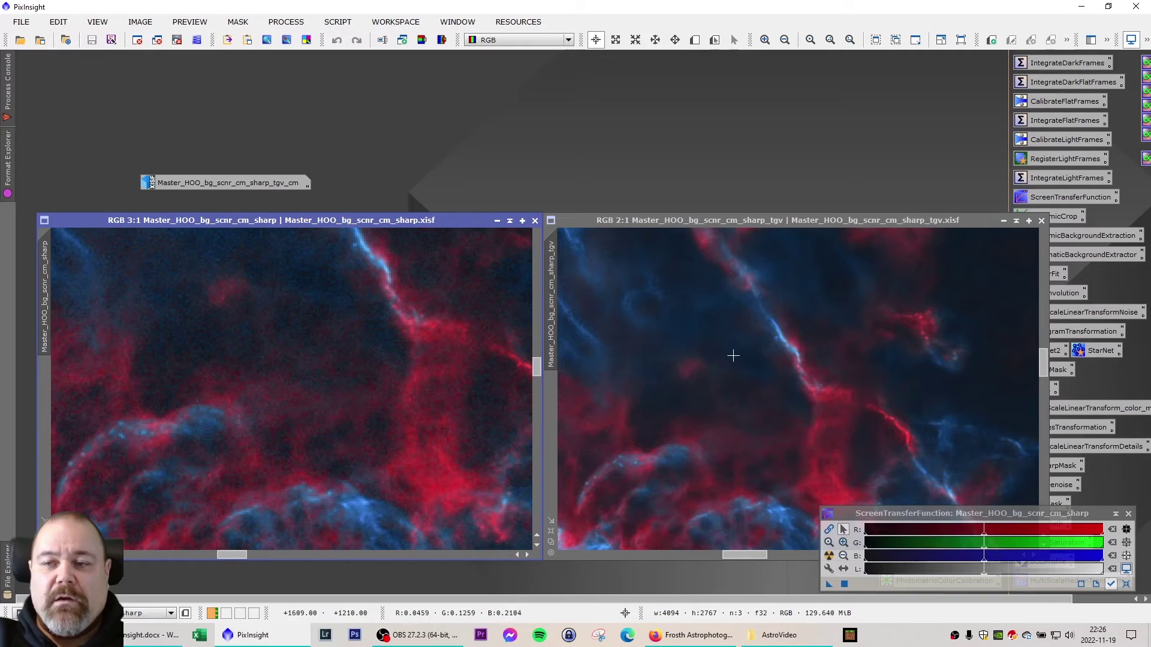
scroll(745, 354, down, 3)
scroll(747, 354, down, 2)
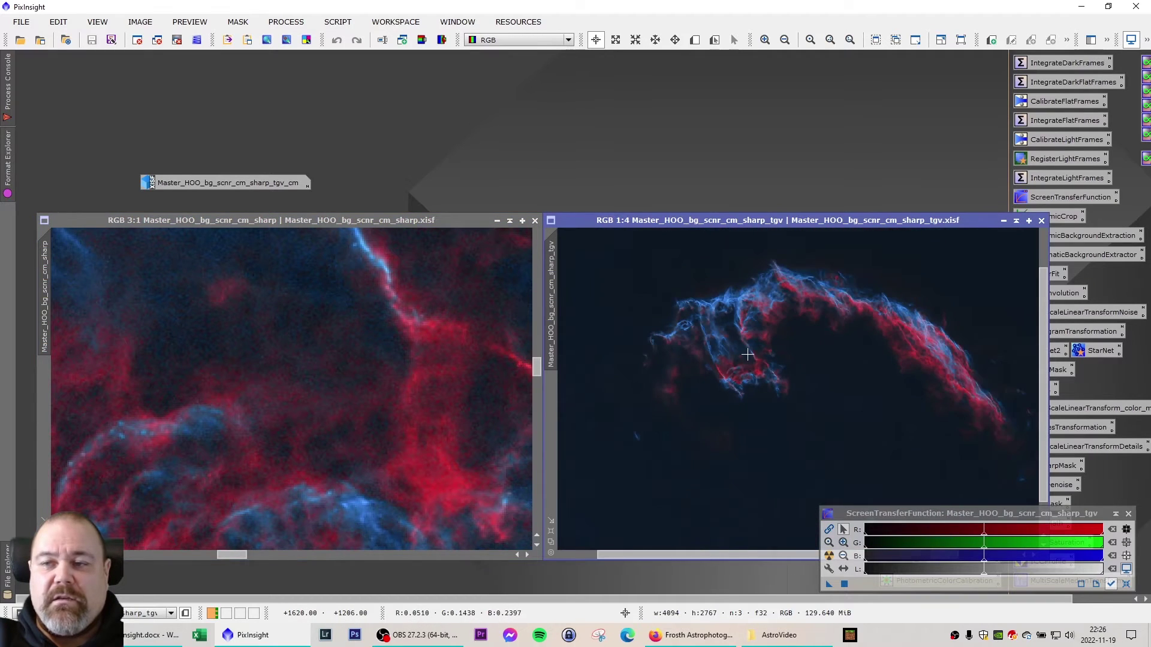
scroll(422, 355, down, 6)
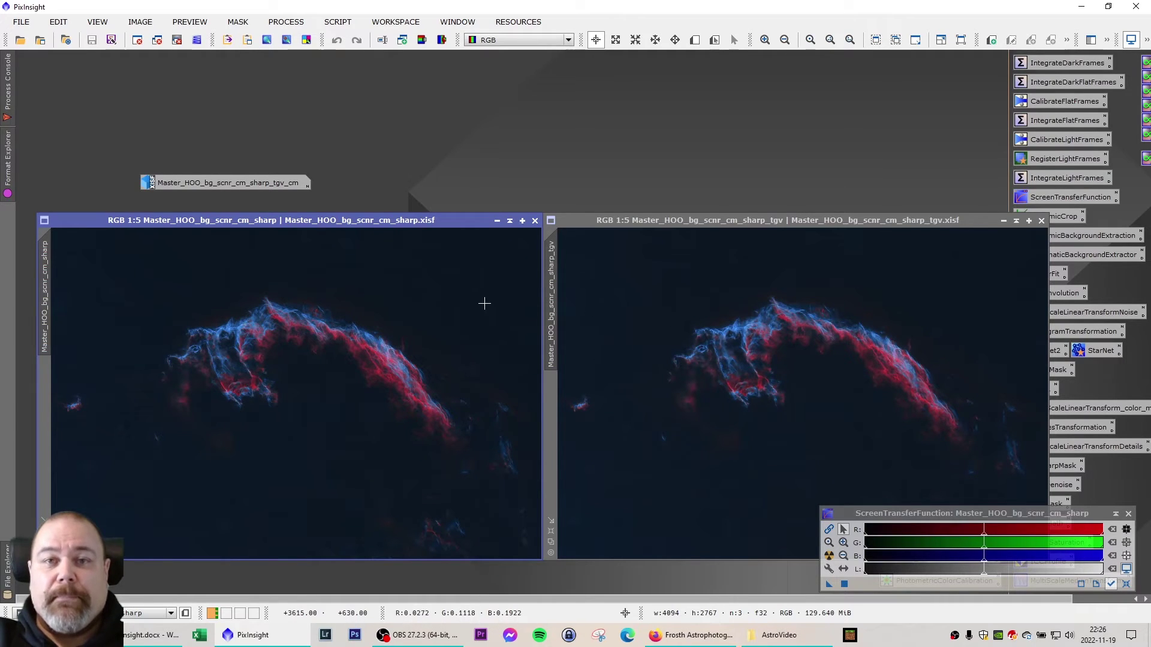
Open Master_HOO_bg_scnr_cm_sharp_tgv_cm beside tgv, close tgv, and center the tgv_cm image
double_click(206, 185)
drag(380, 175, 793, 220)
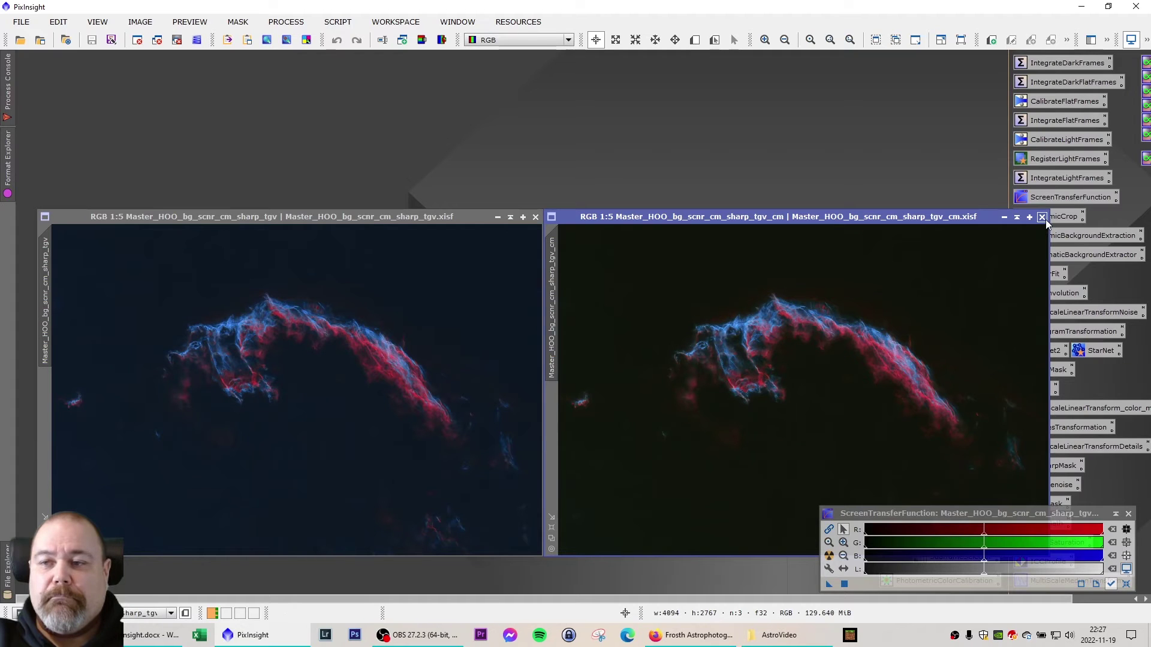
click(535, 216)
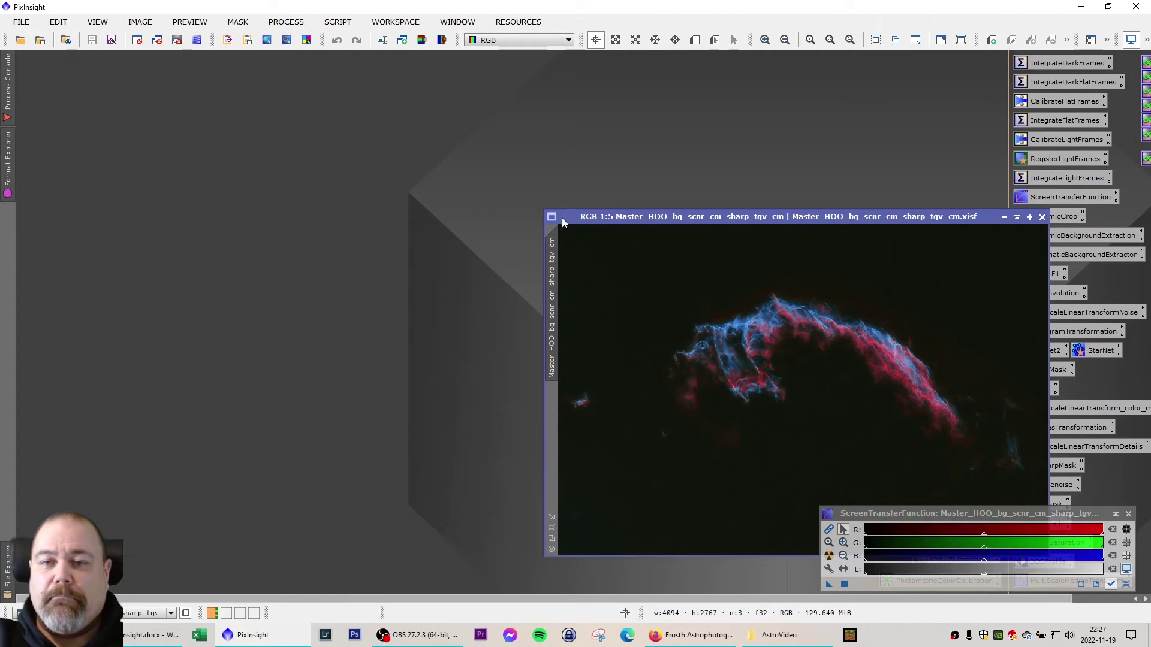
drag(563, 217, 110, 78)
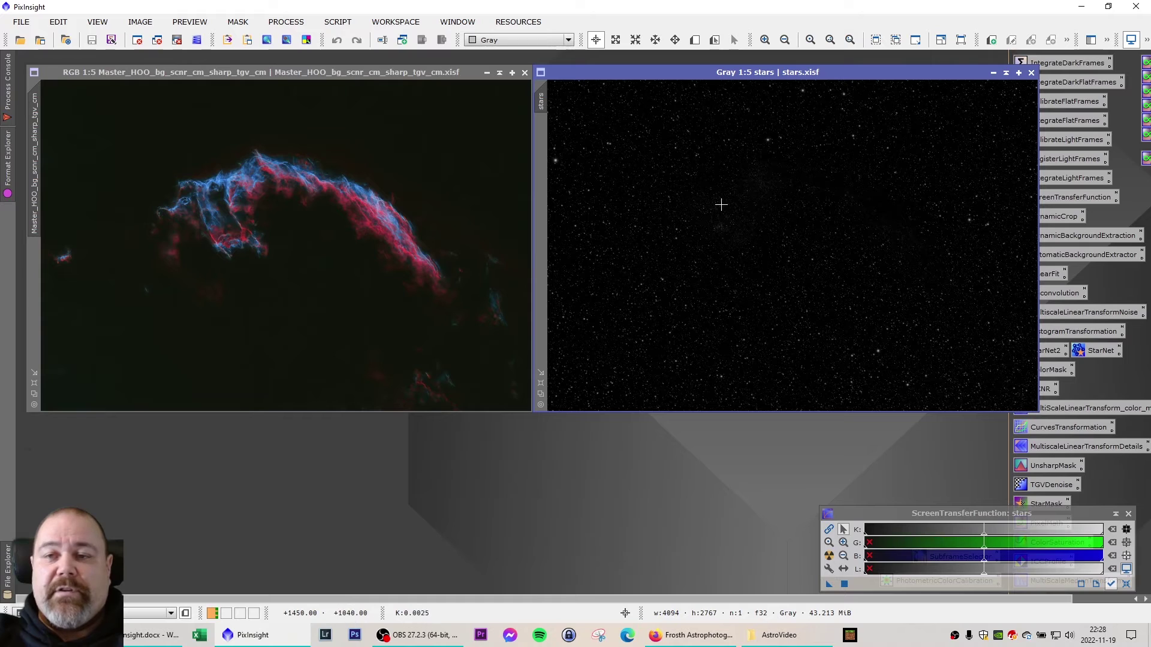
Rename the starless nebula image to 'starless'
drag(1056, 513, 918, 488)
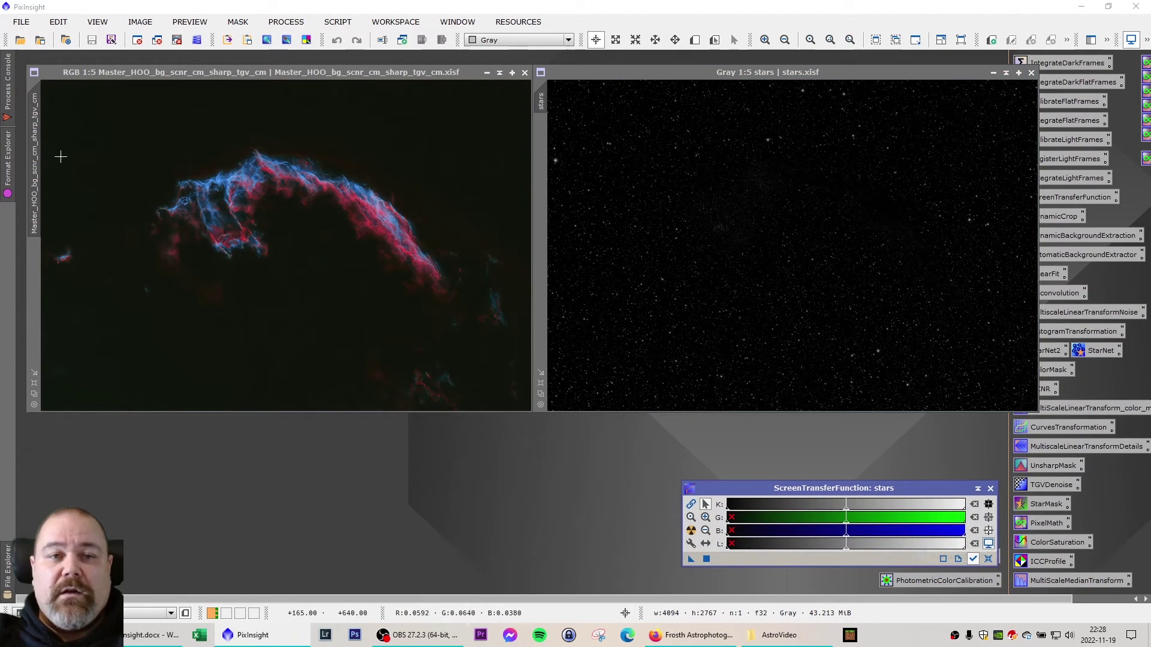
right_click(38, 148)
click(120, 198)
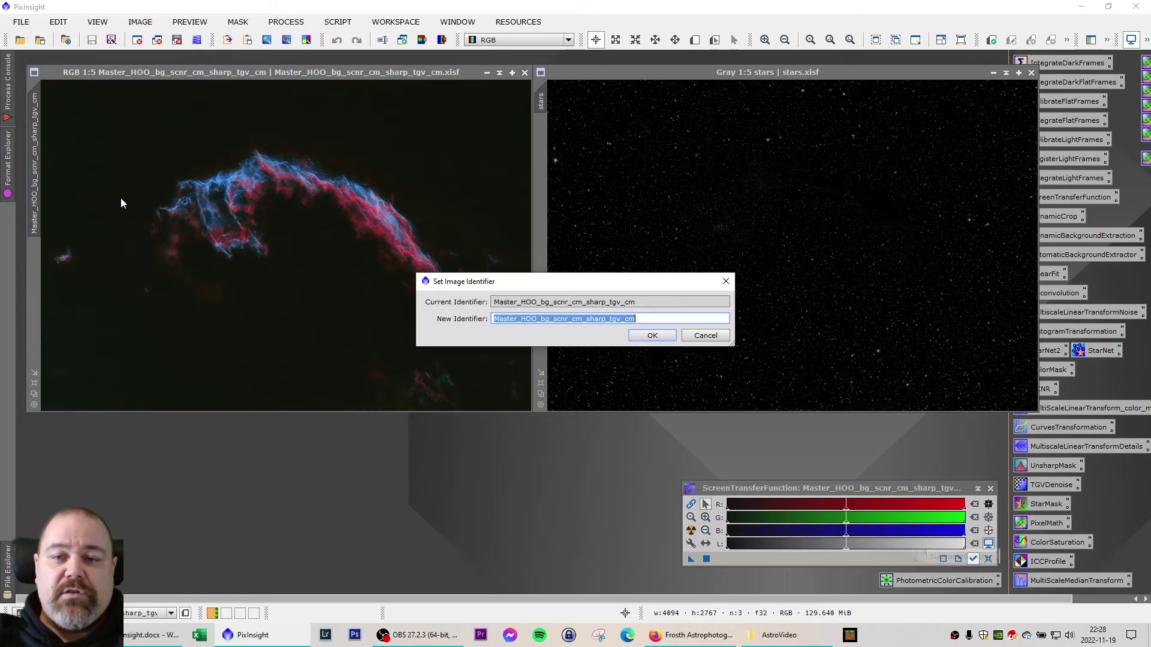
text(starless)
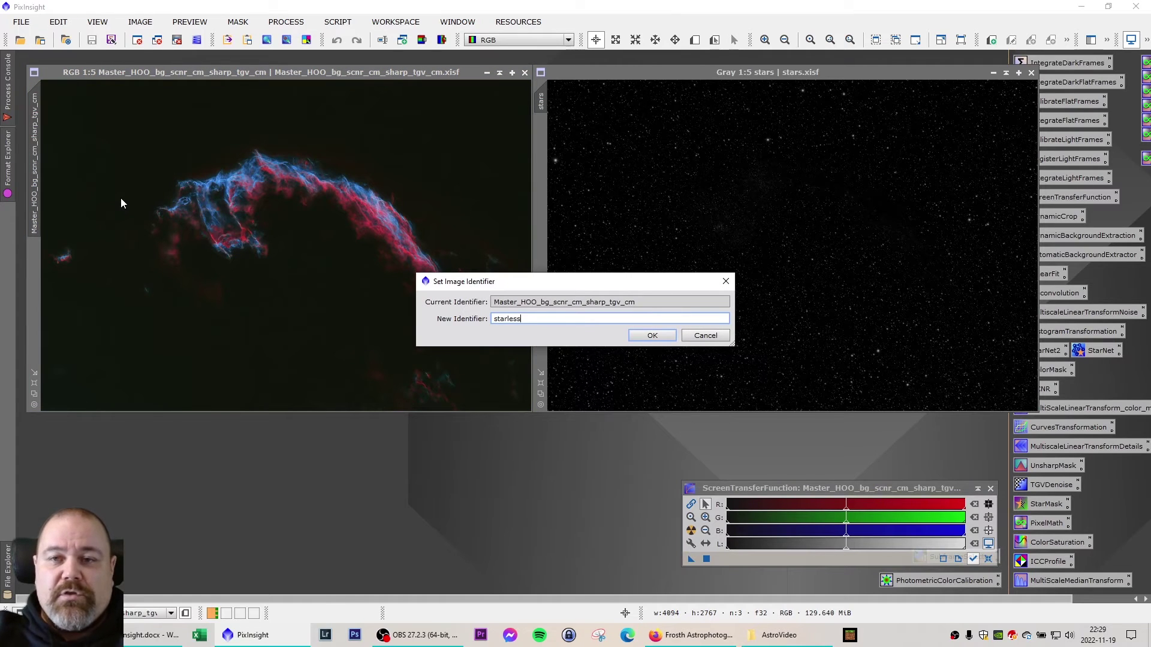
key(Return)
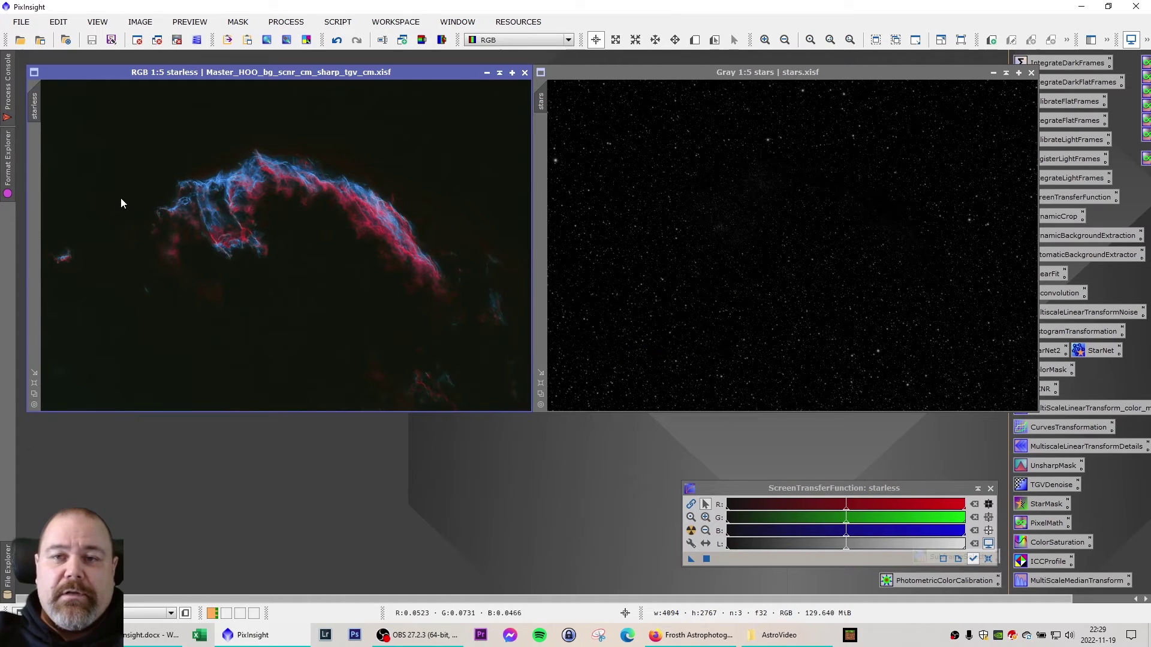
Run PixelMath with ~(~stars*~starless) to create the recombined Image09
double_click(1046, 523)
drag(720, 397, 770, 364)
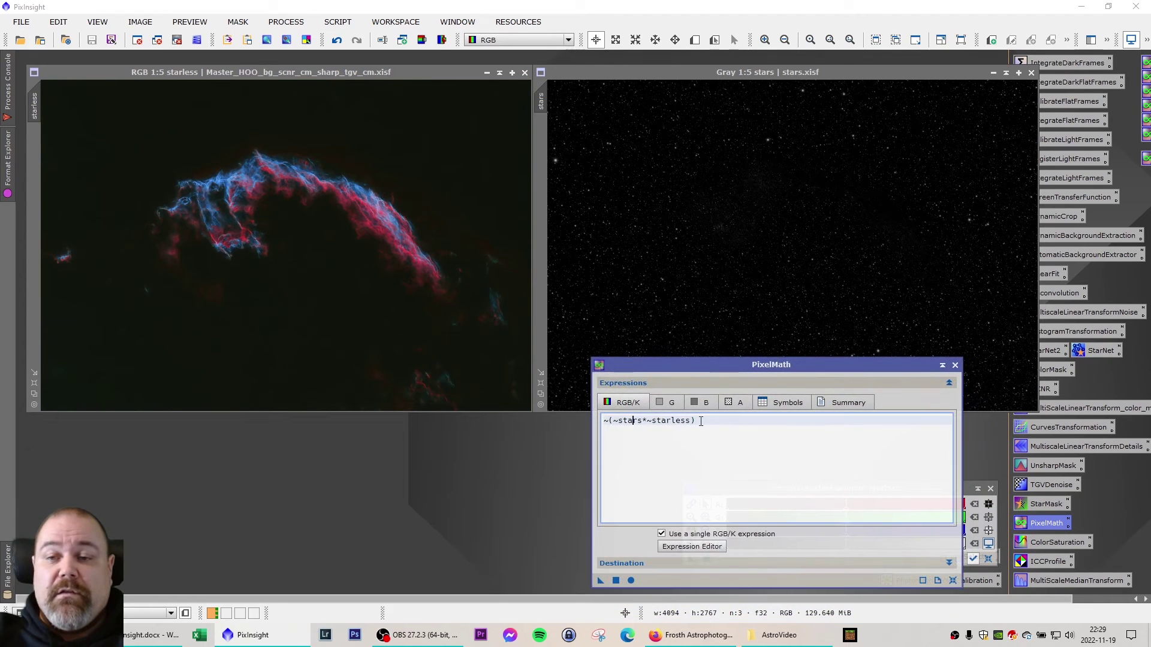
drag(695, 421, 584, 418)
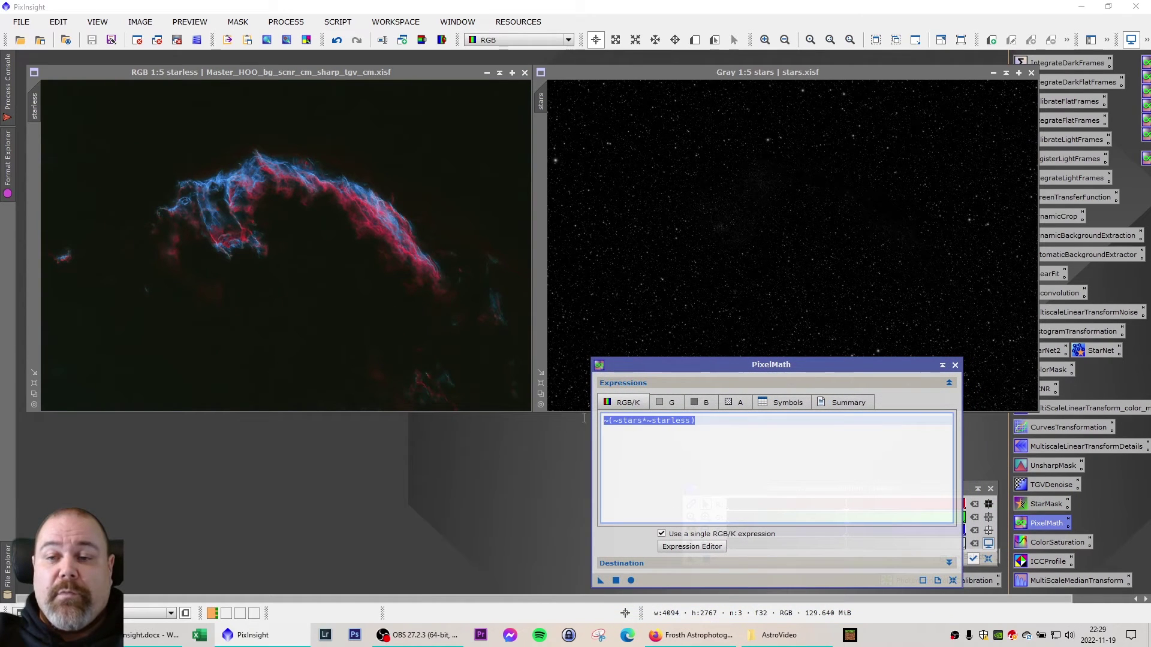
click(702, 421)
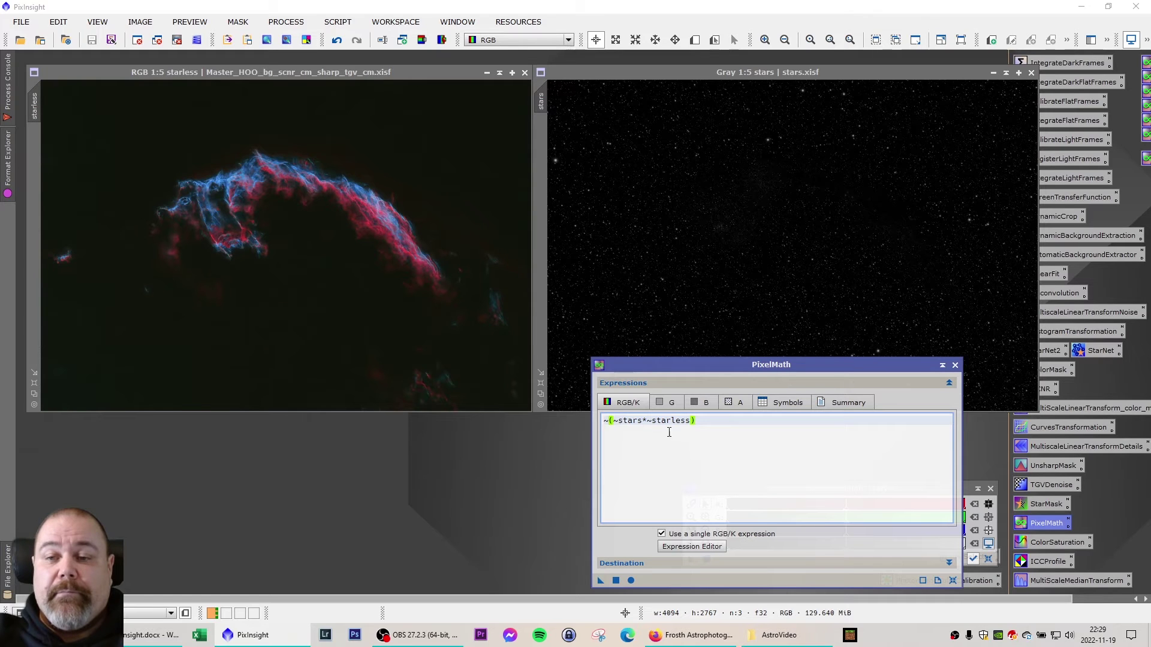
click(600, 579)
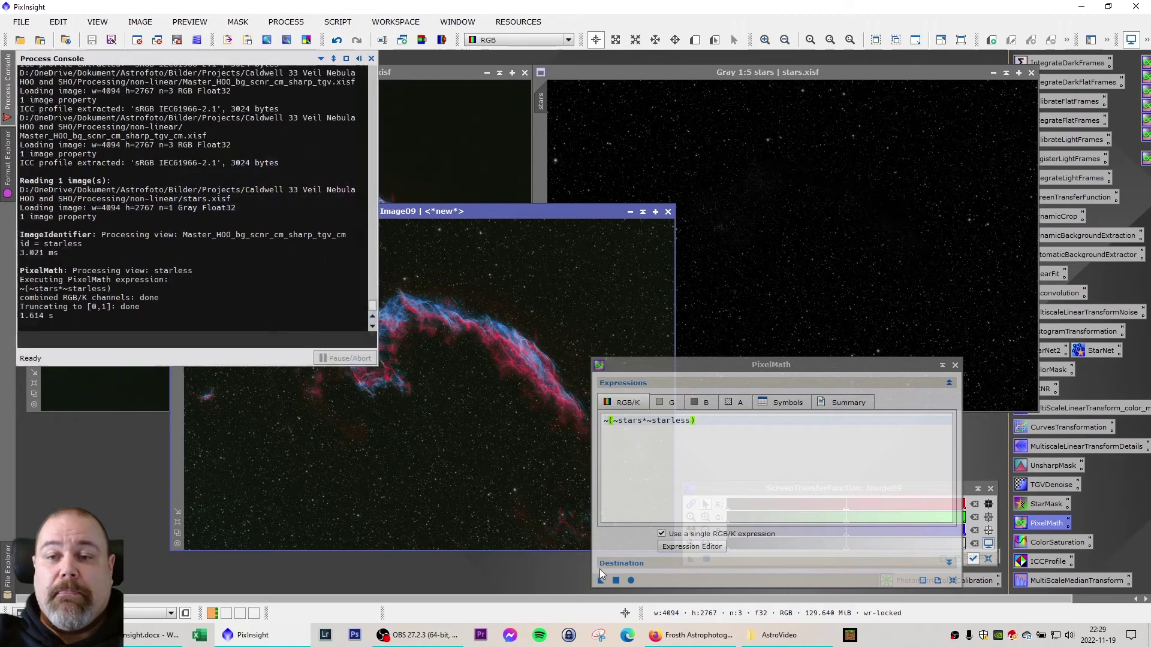
click(953, 365)
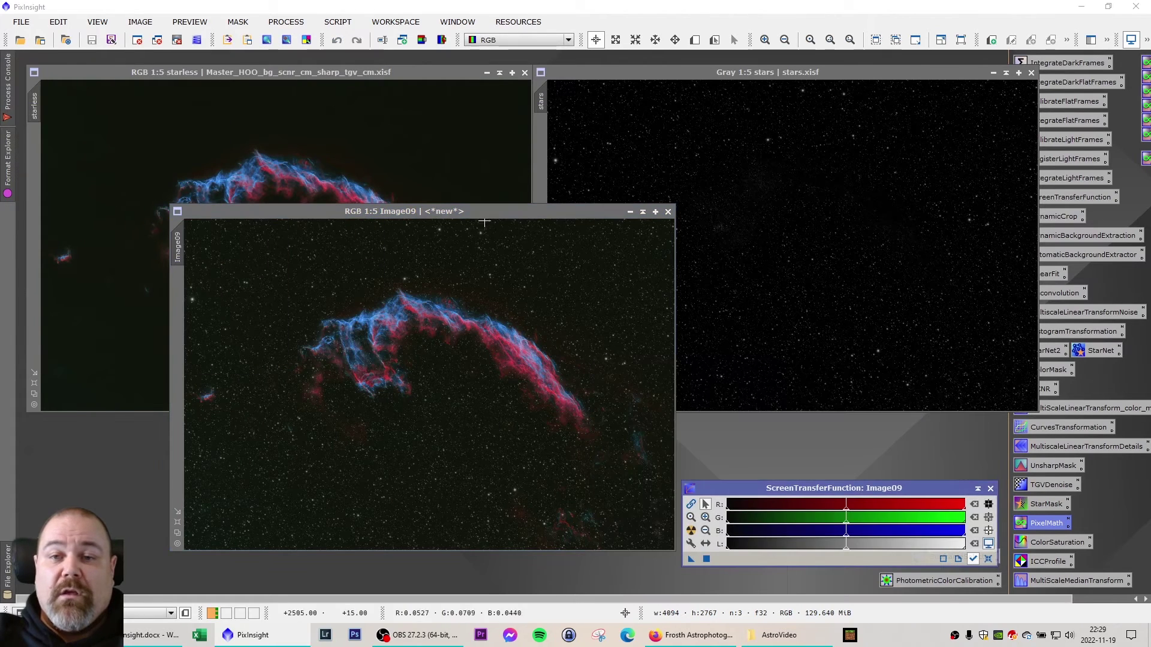
Close the stars and starless windows and move Image09 to the upper left
drag(475, 213, 535, 135)
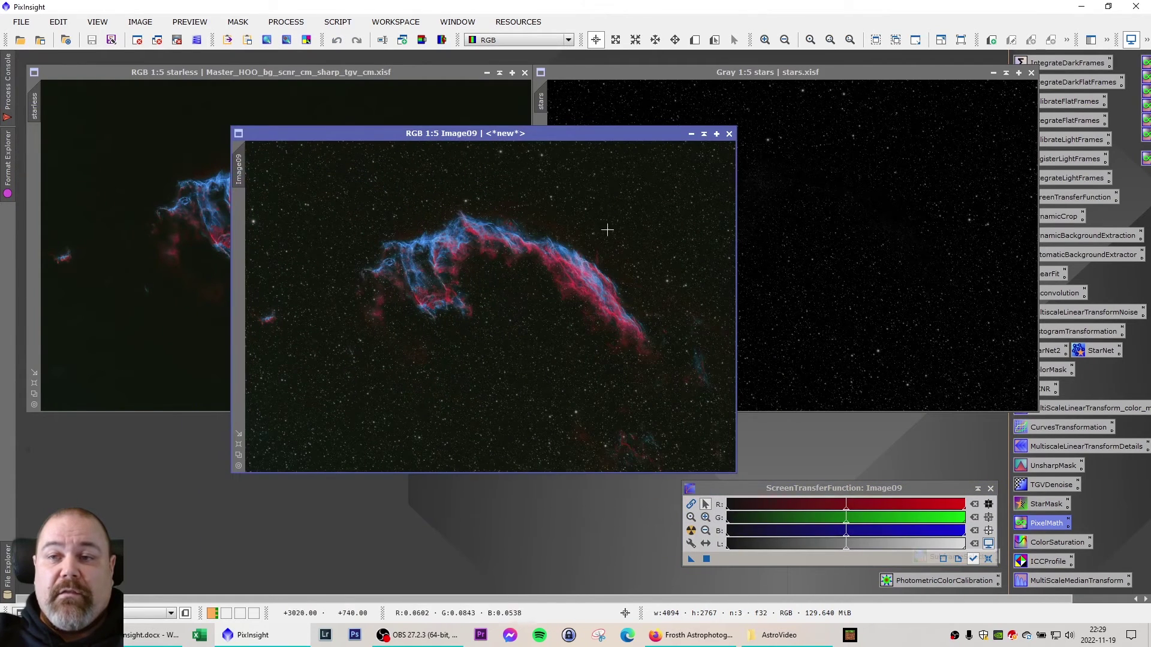
click(1031, 73)
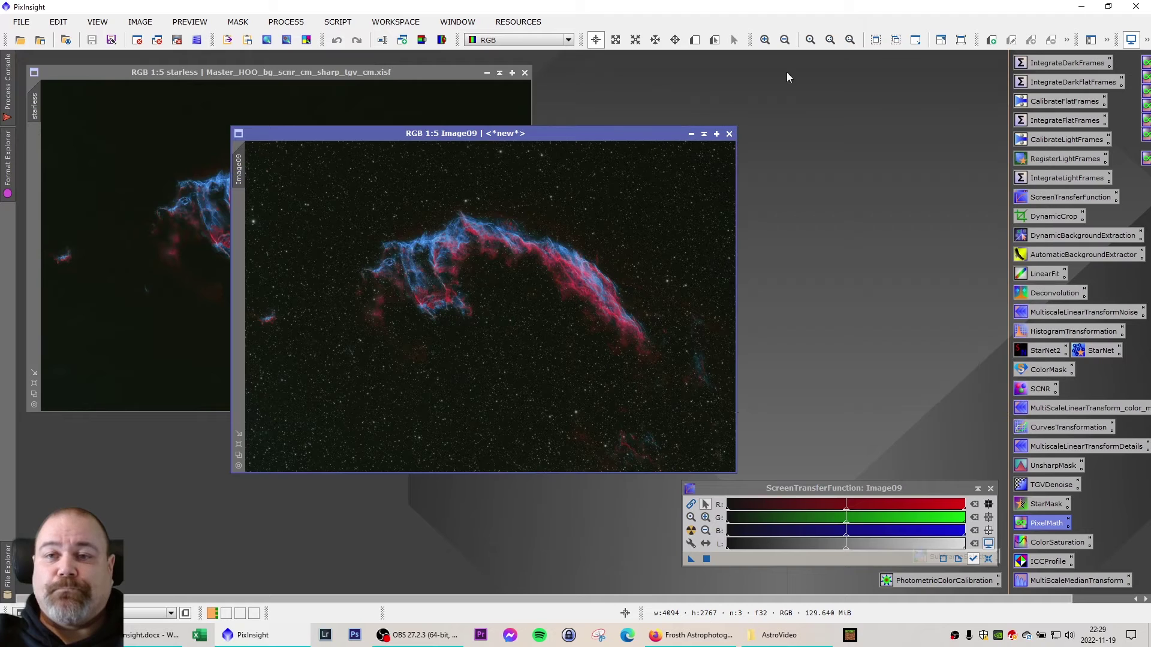
click(525, 73)
drag(531, 135, 262, 98)
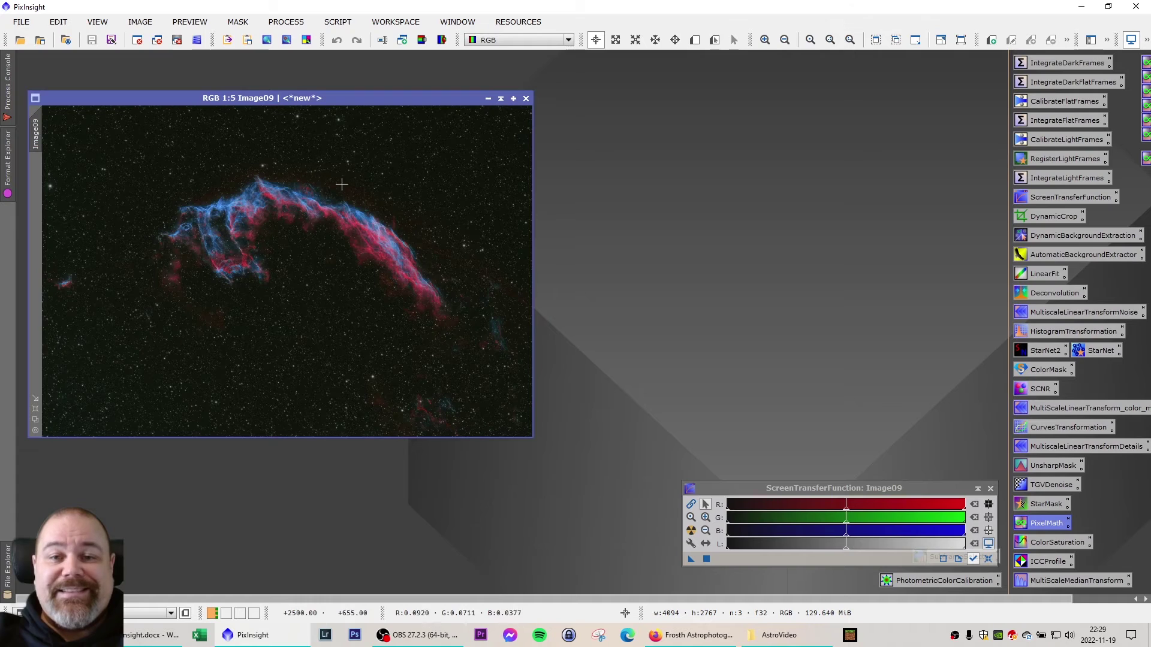
Load HOO_HA_Stars.xisf from the Processing > final folder and place it beside Image09 for comparison
double_click(590, 222)
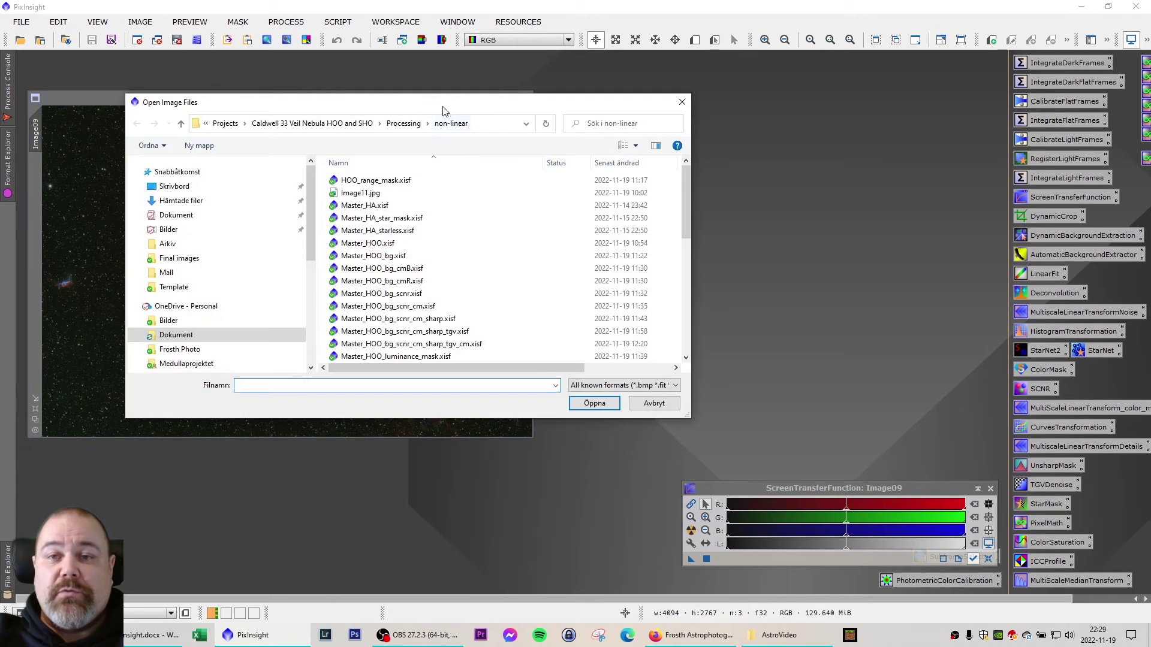
drag(443, 111, 727, 196)
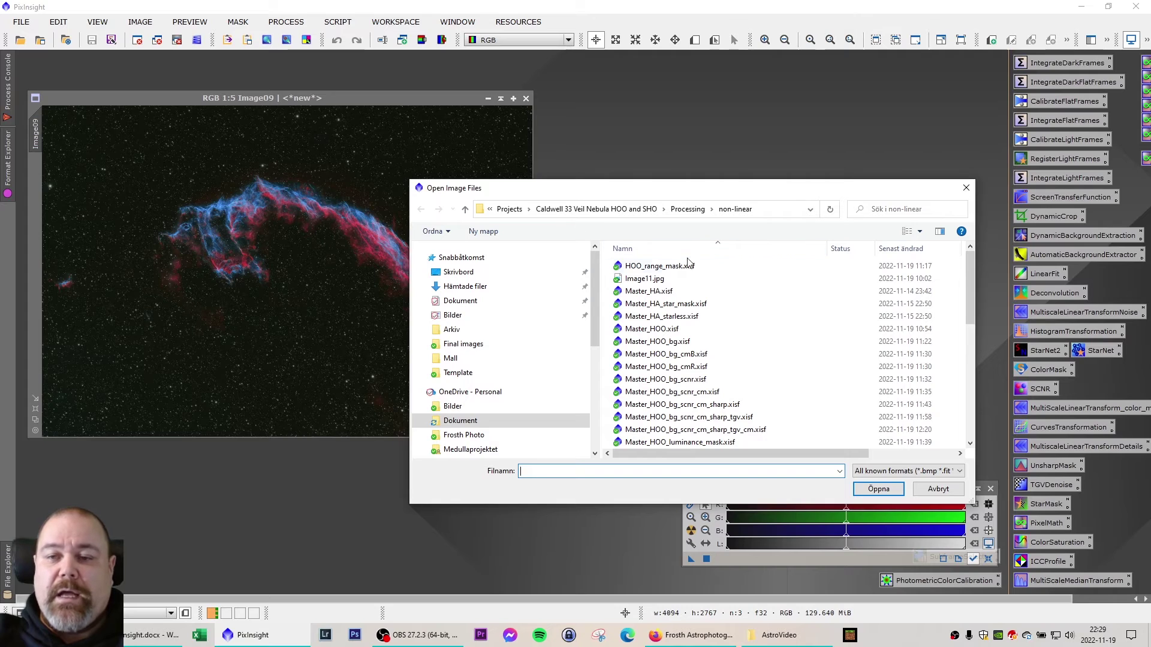
click(688, 211)
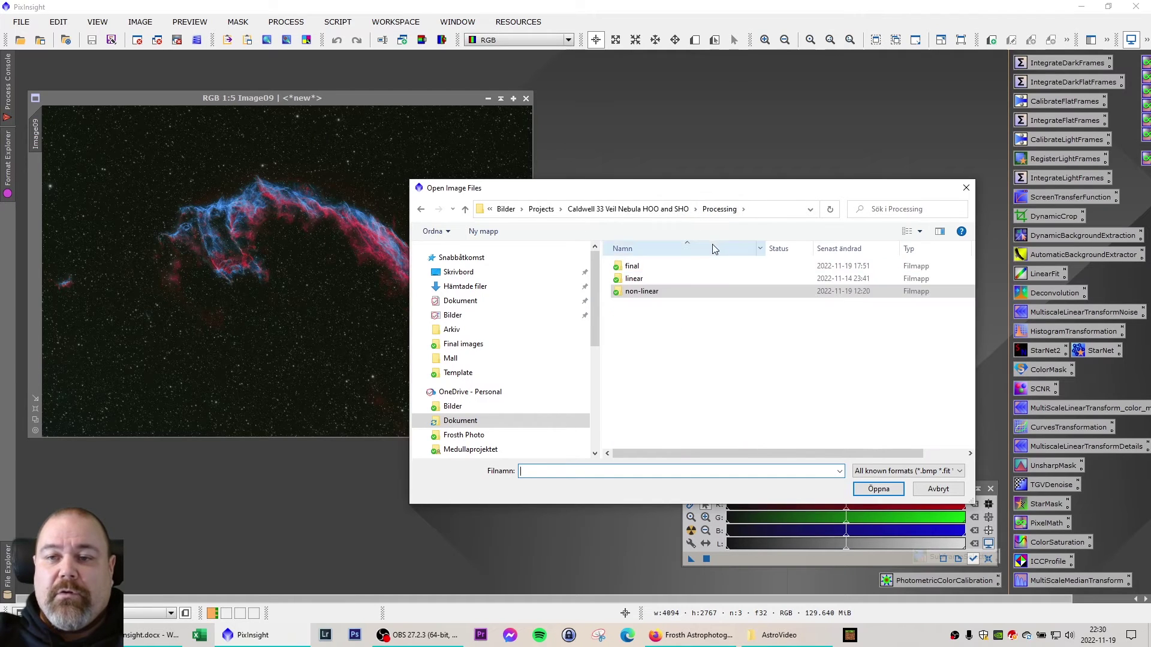
double_click(638, 271)
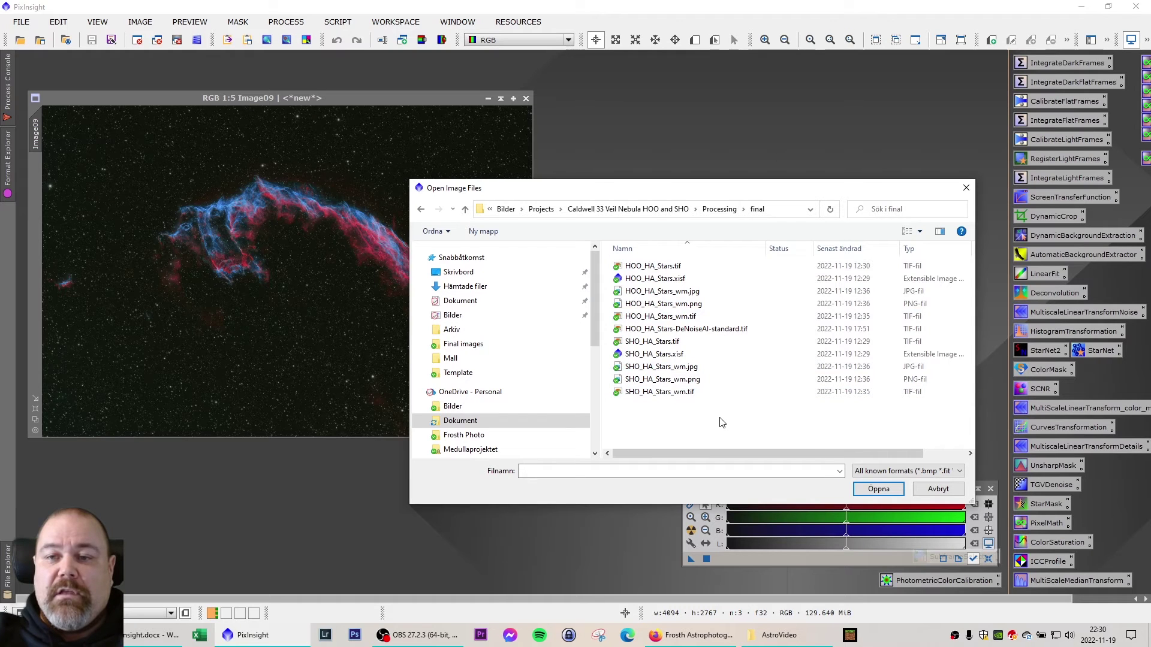
double_click(664, 280)
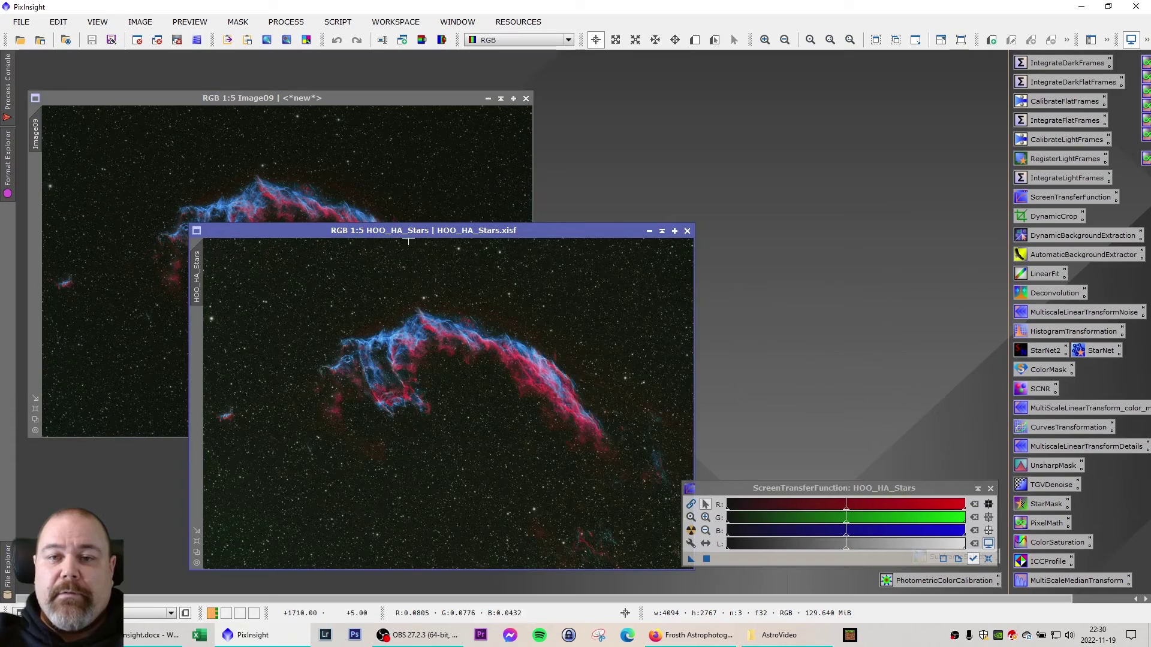
drag(408, 235, 754, 102)
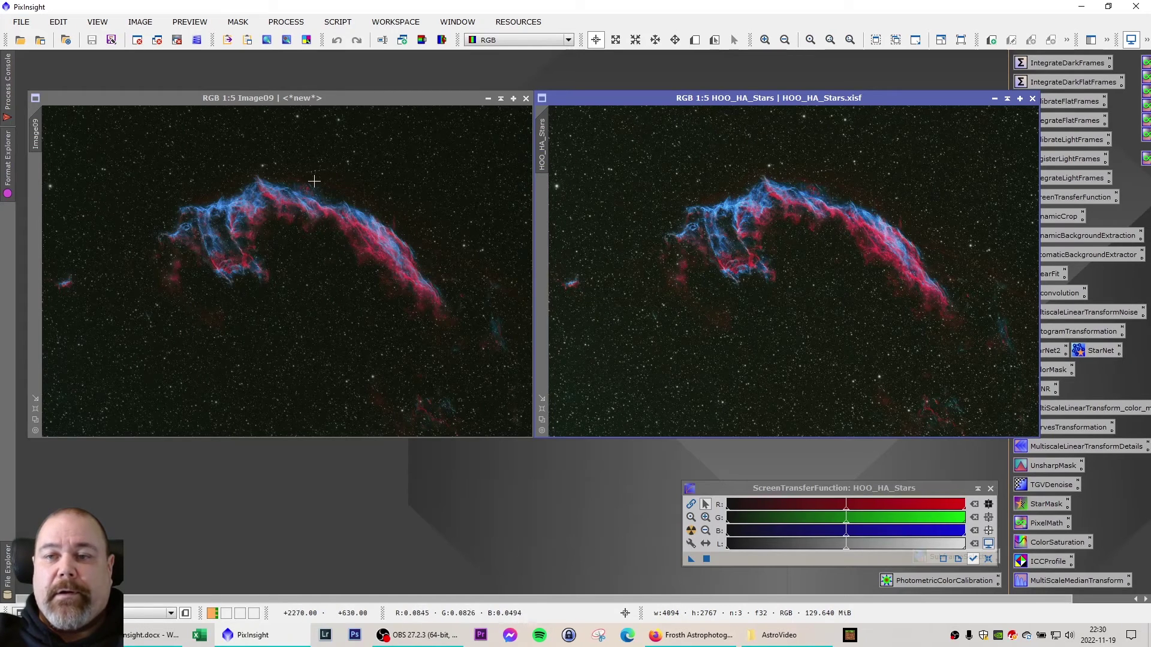
click(264, 102)
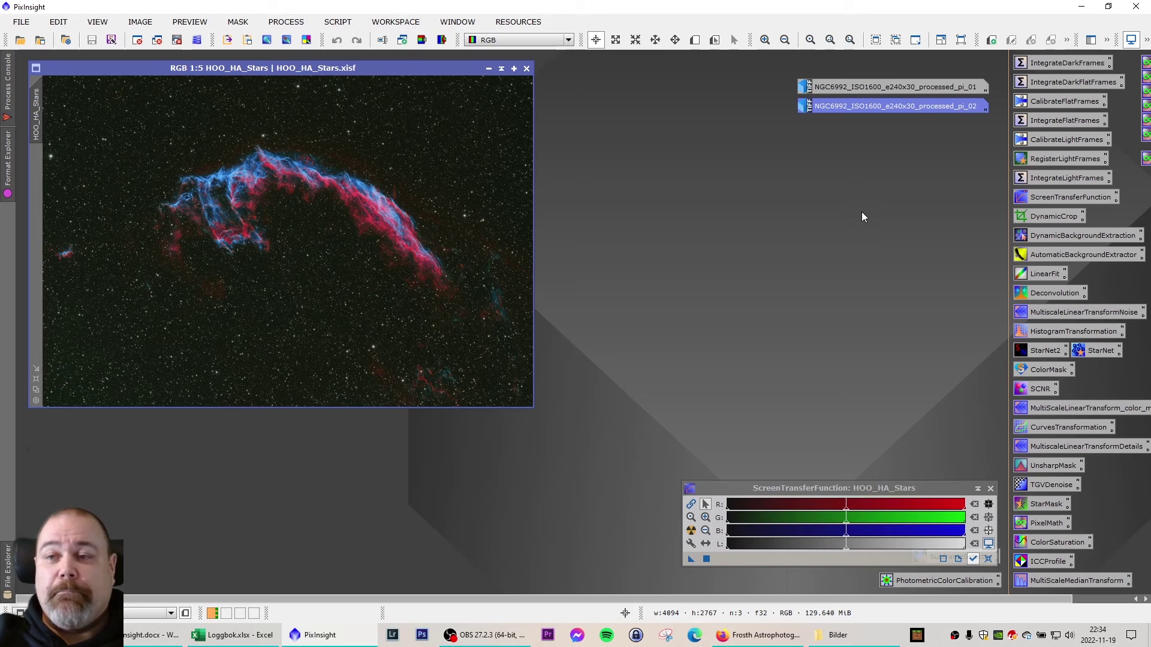
Restore the older NGC6992 pi_02 and pi_01 DSLR images and dismiss ScreenTransferFunction
mouse_move(885, 110)
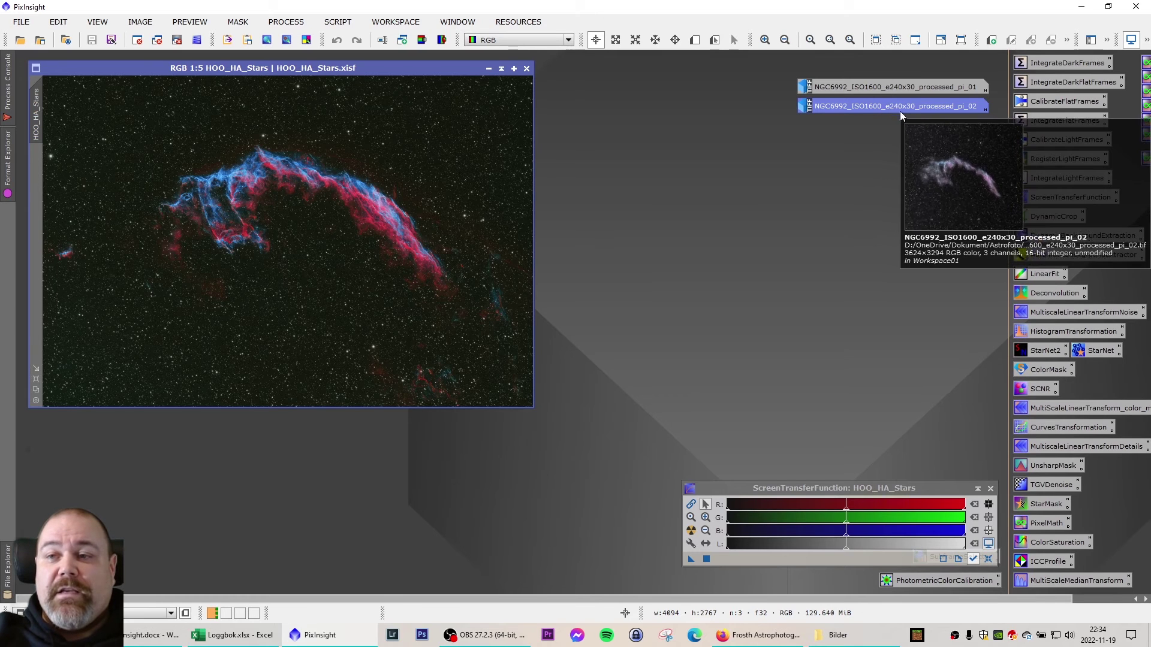
double_click(875, 107)
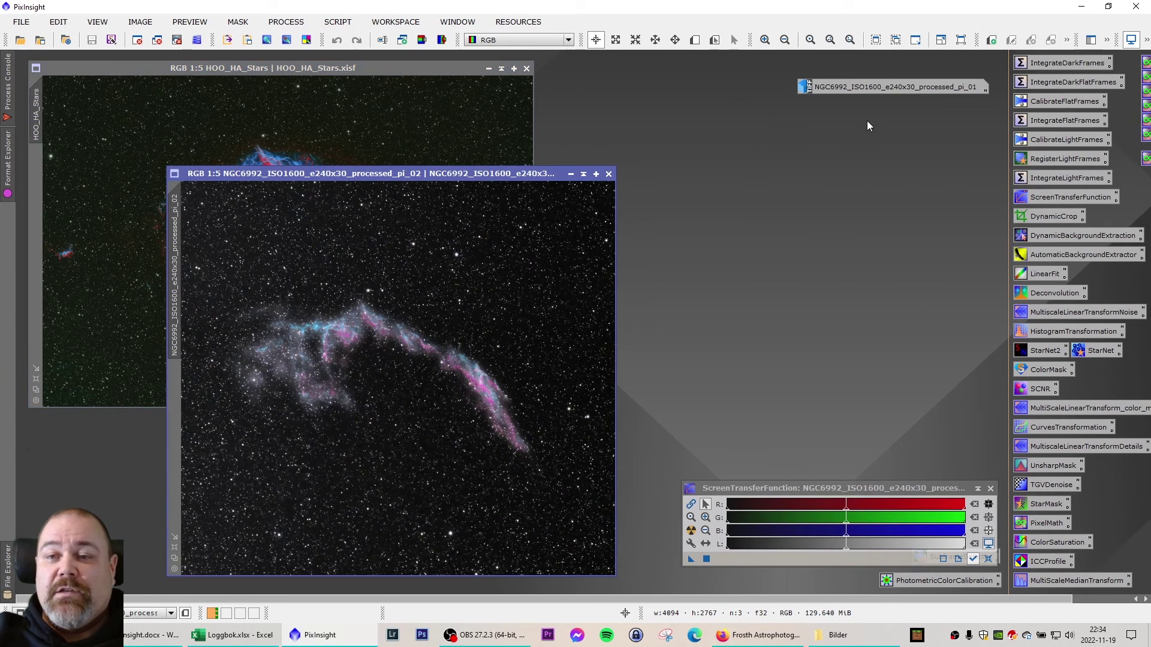
double_click(847, 88)
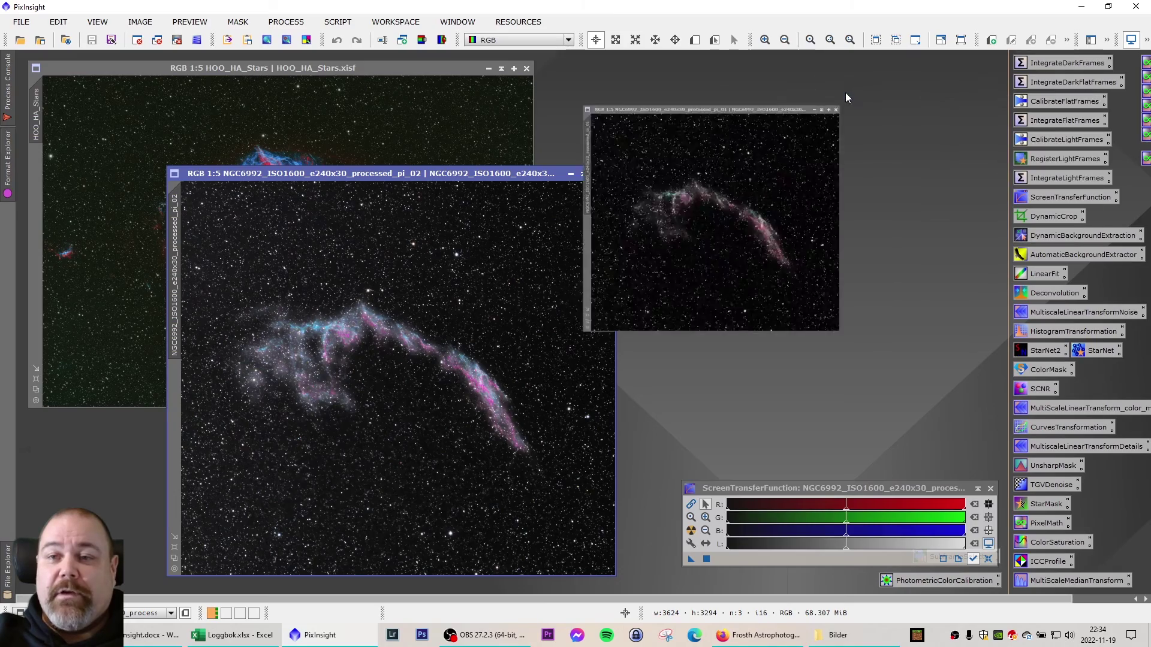
drag(662, 139, 881, 139)
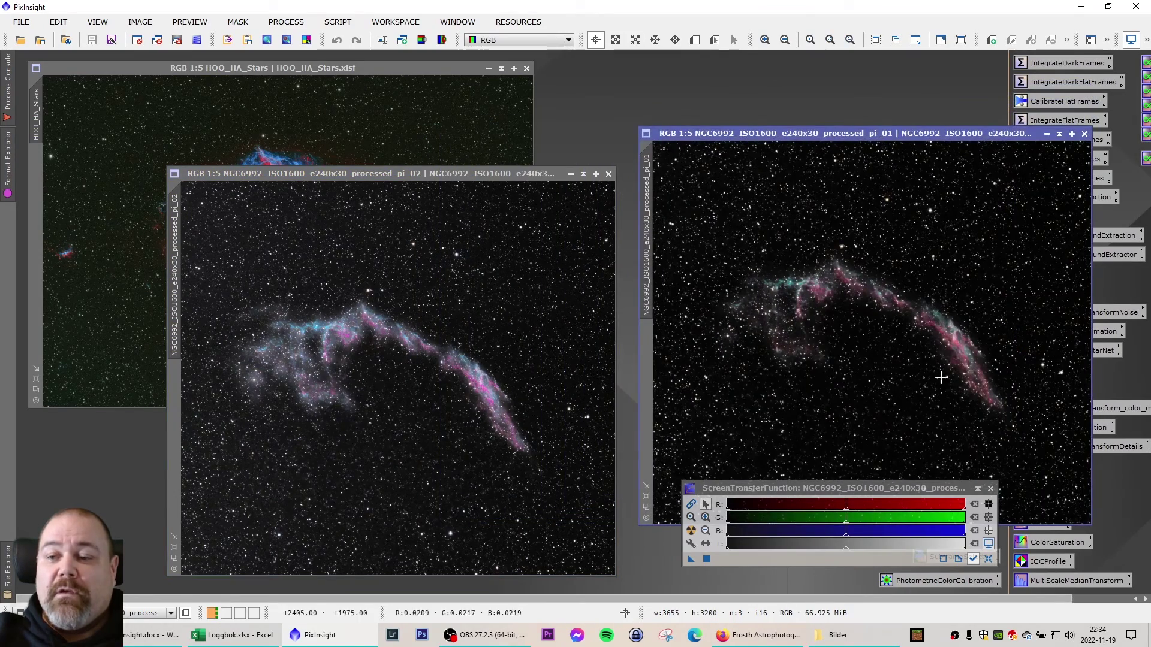
click(990, 489)
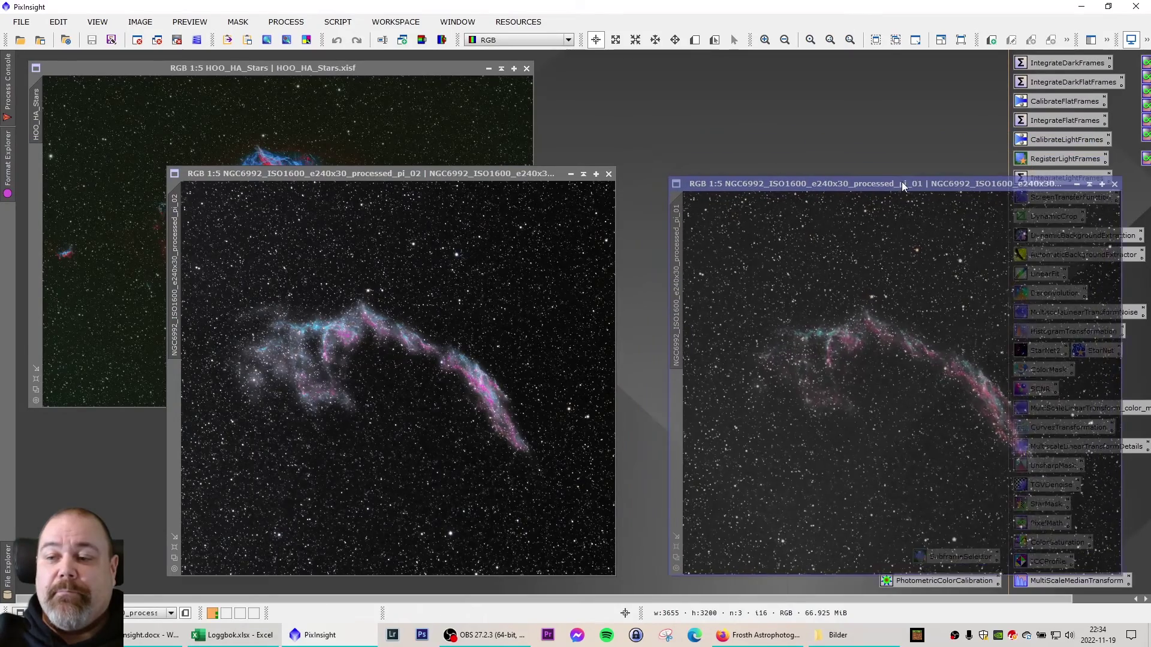
Position pi_02 right beside HOO_HA_Stars, zoom in, and enlarge the HOO_HA_Stars view
drag(485, 178, 543, 196)
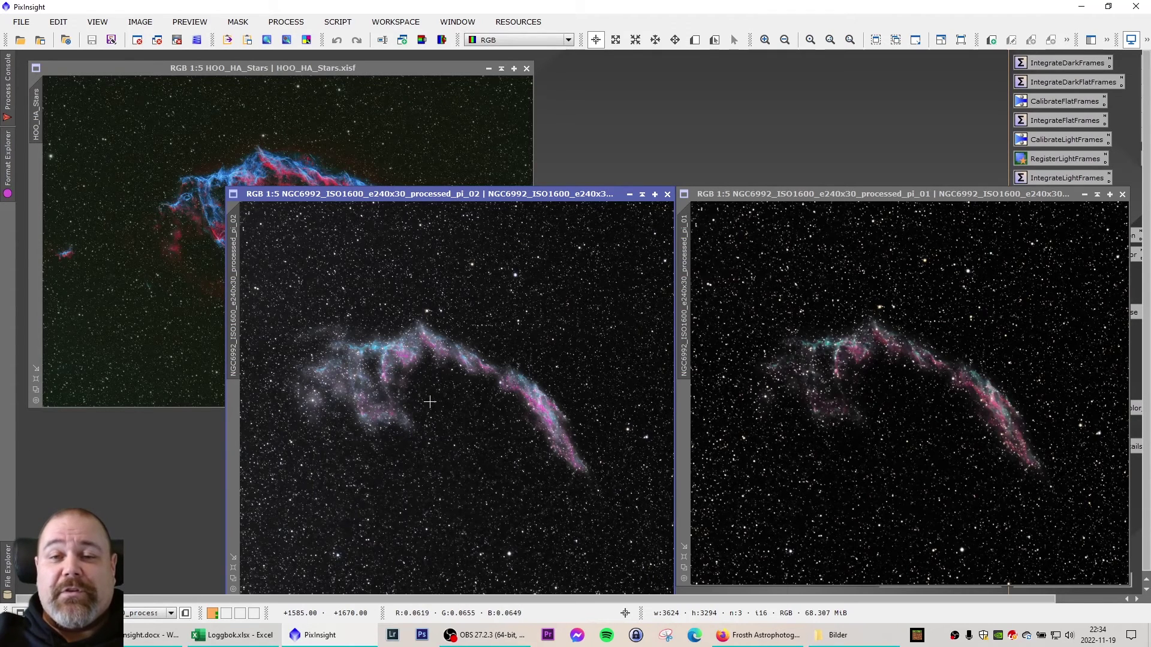
drag(444, 198, 752, 68)
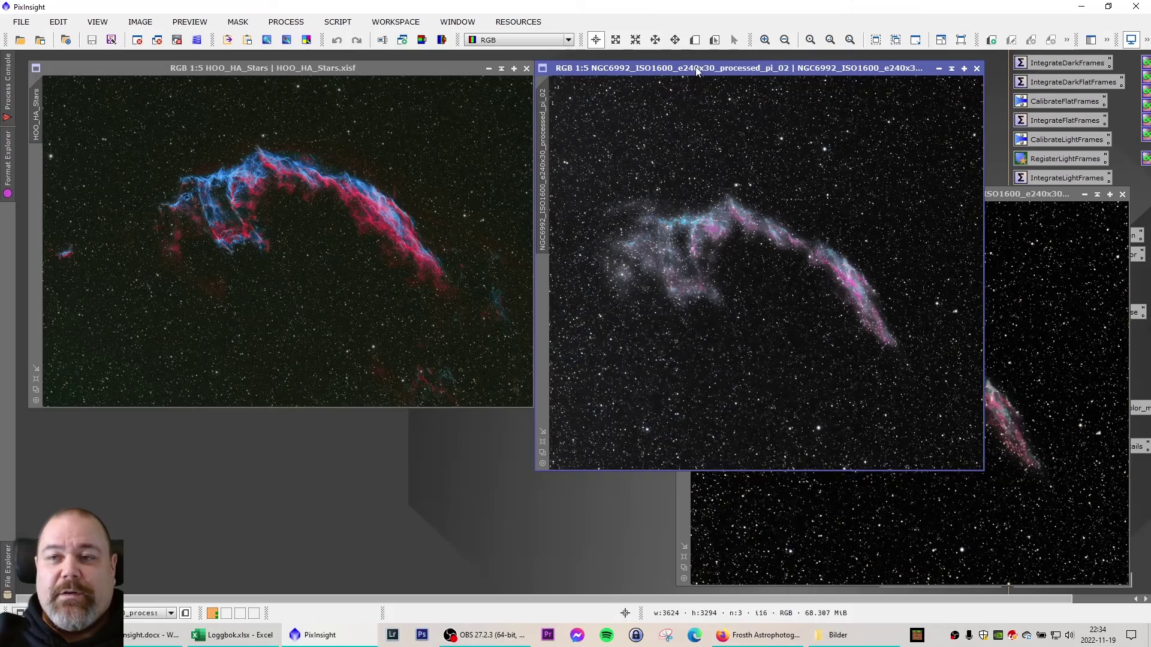
drag(695, 67, 805, 68)
scroll(820, 251, up, 3)
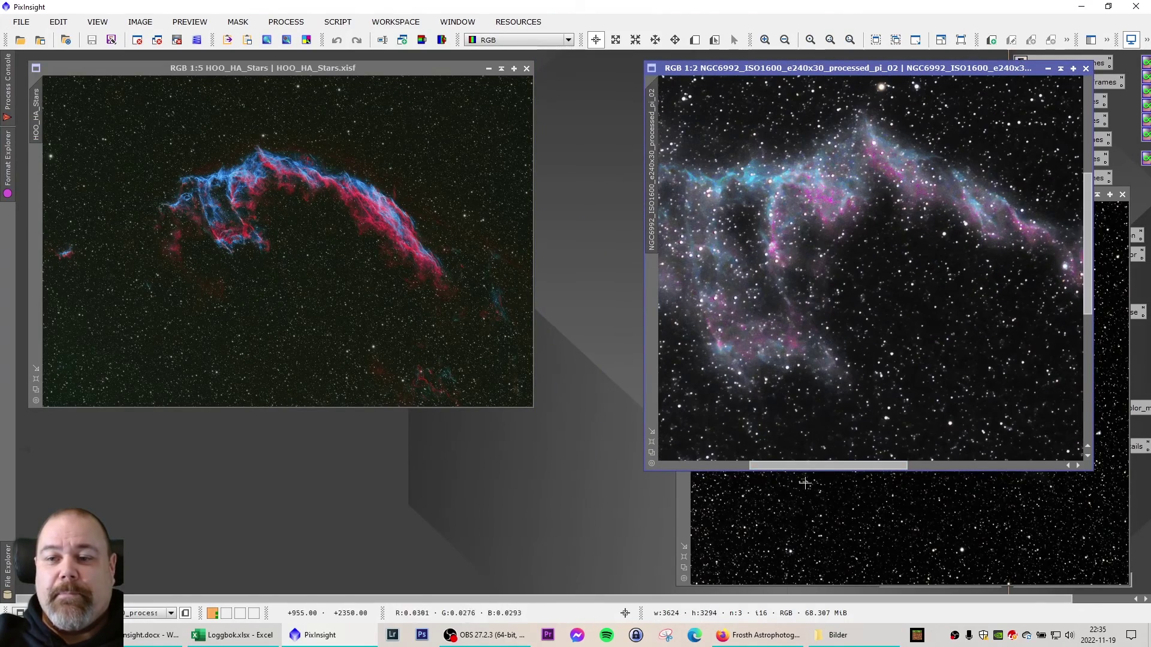
drag(804, 466, 763, 466)
scroll(305, 266, up, 4)
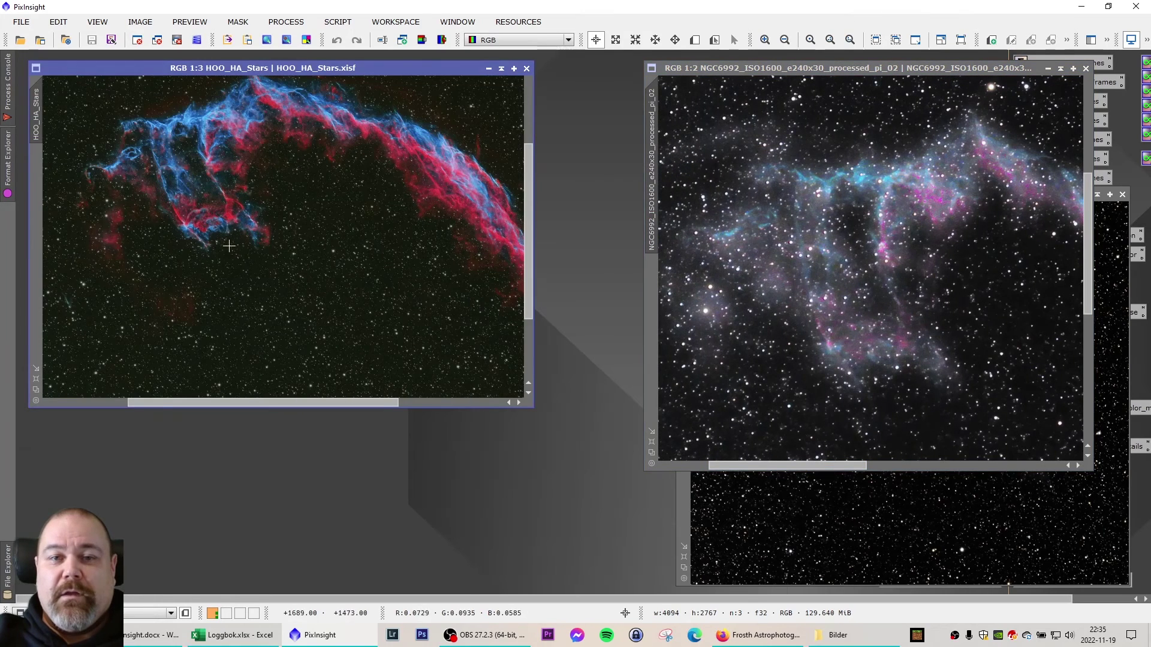
drag(527, 257, 523, 224)
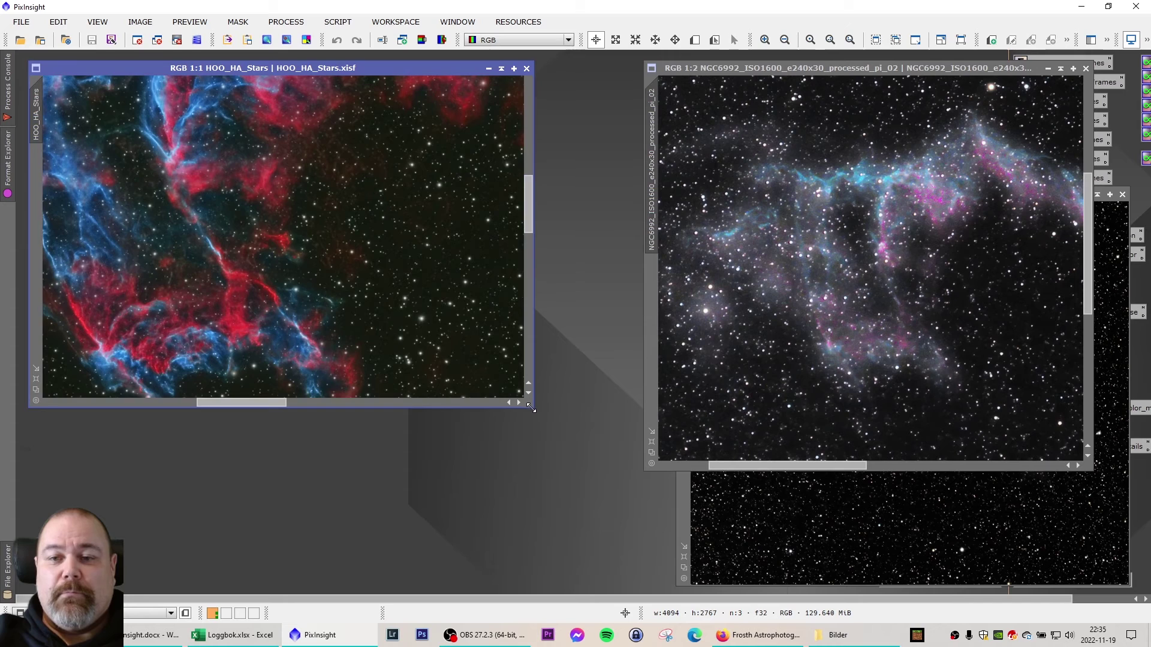
drag(534, 407, 643, 477)
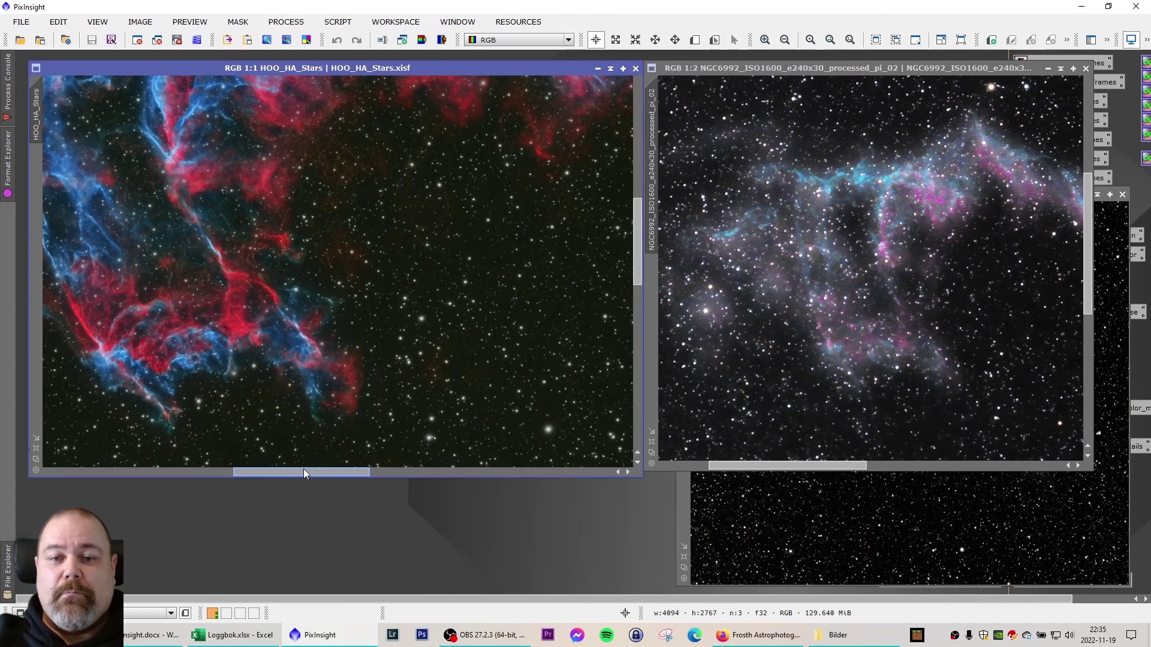
drag(303, 472, 253, 471)
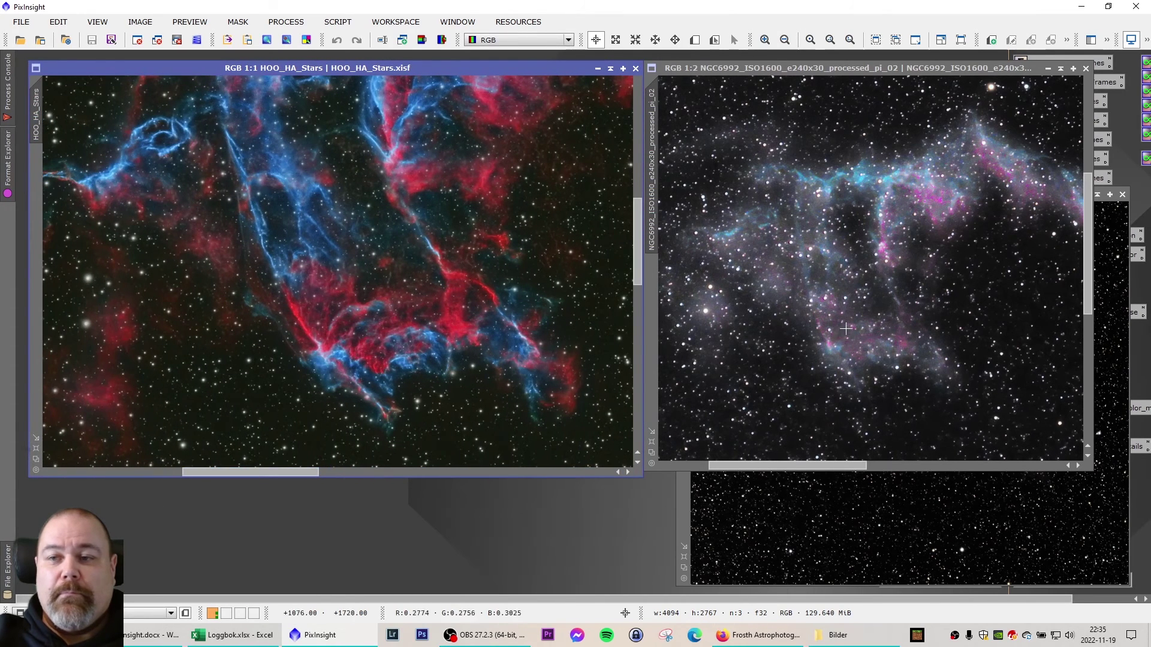
drag(1092, 279, 1092, 296)
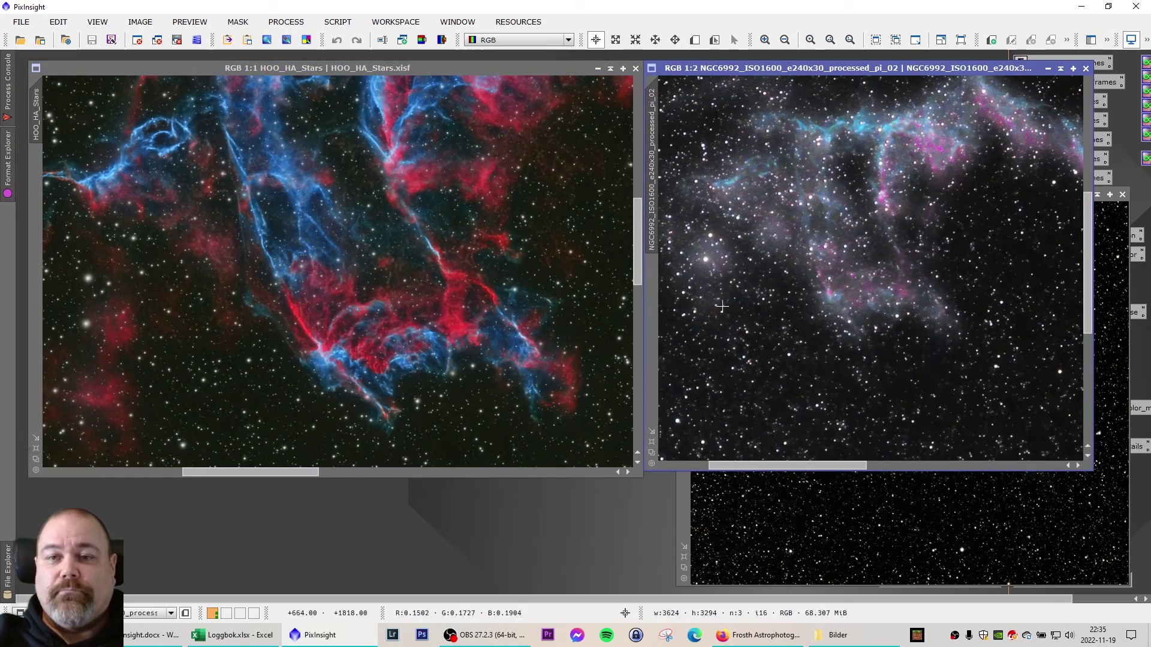
Bring HOO_HA_Stars to the front and maximize it to fill the workspace with Ctrl+Shift+Z
click(541, 300)
key(ctrl+shift+z)
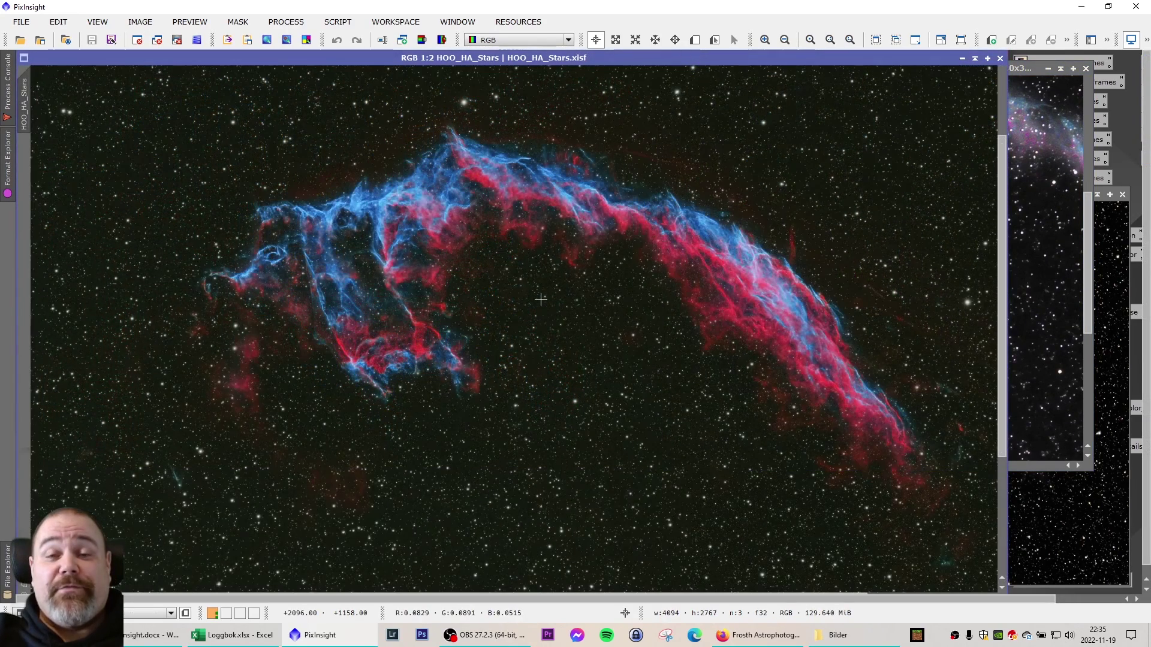